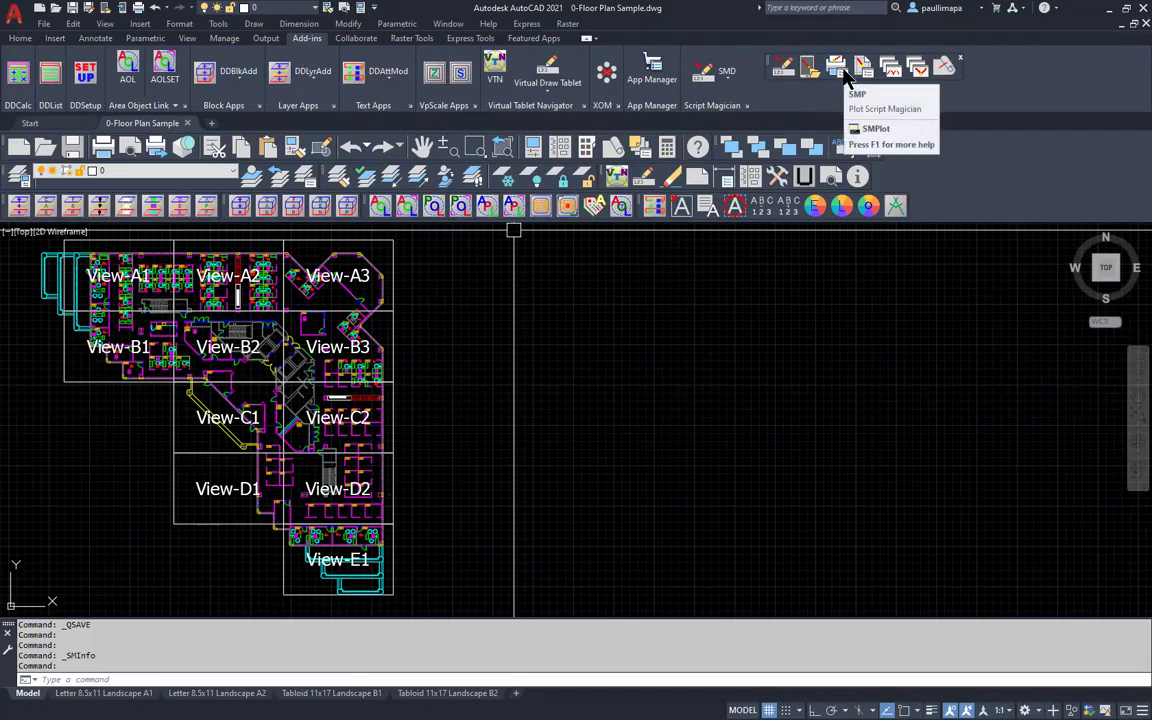
Step: Open the SMP Plot Script Magician and move its dialog clear of the floor plan
click(722, 78)
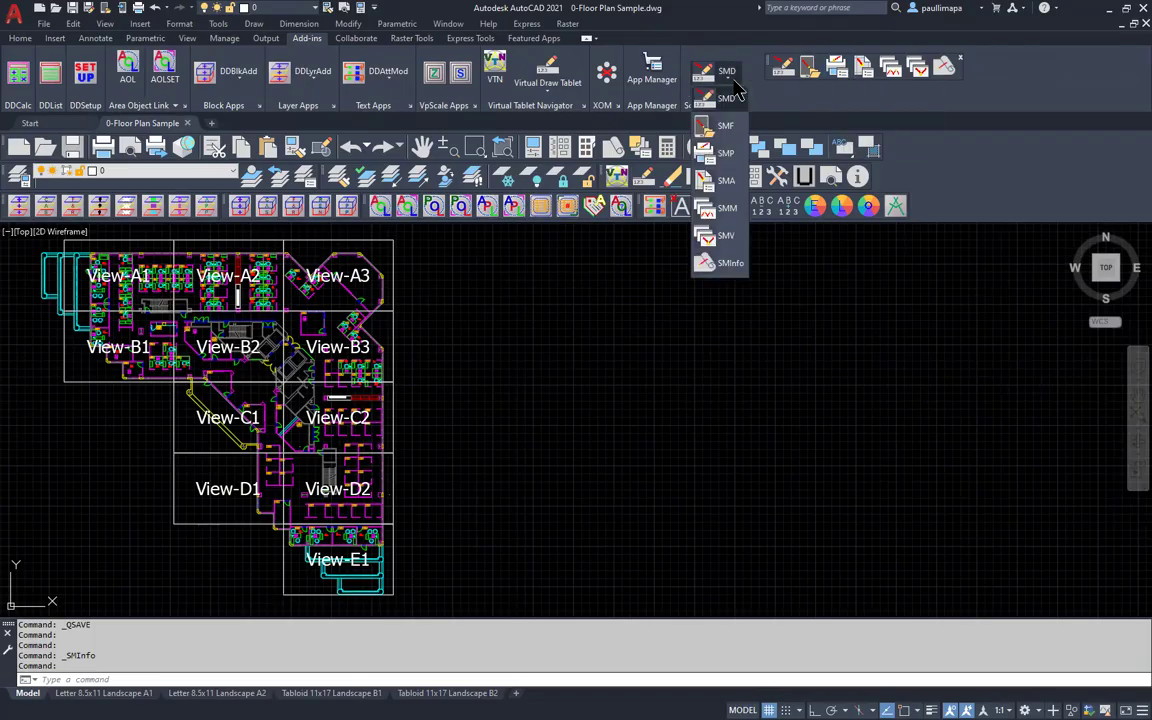
click(719, 156)
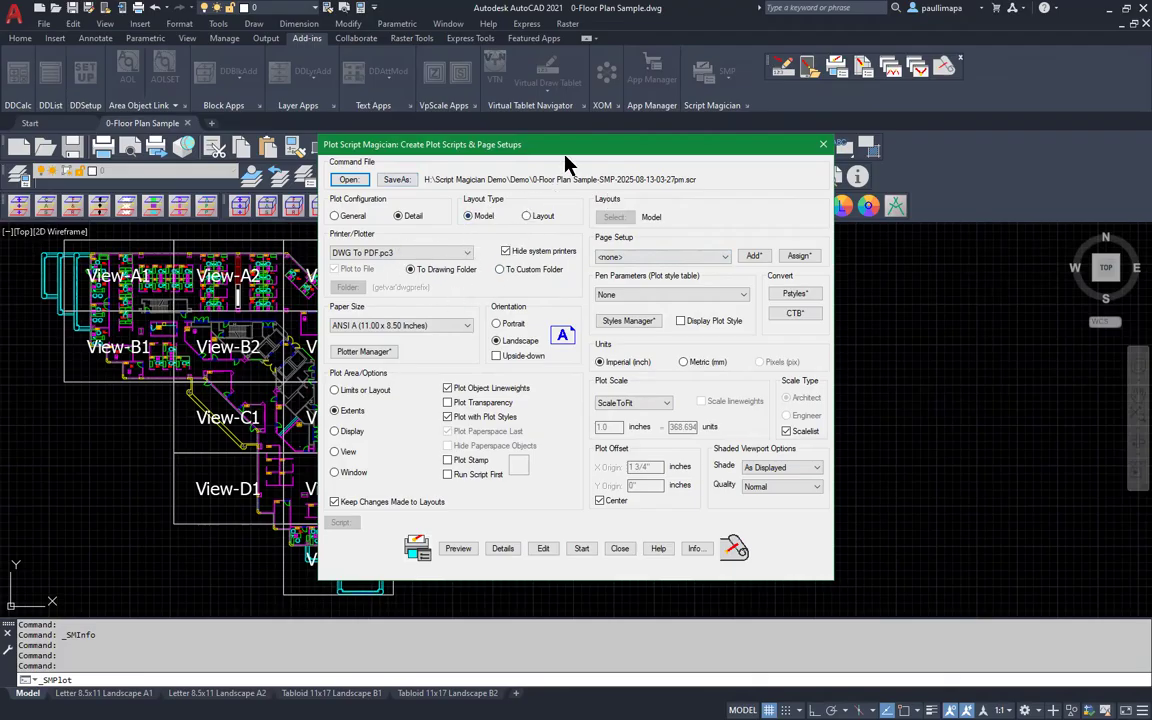
drag(569, 148, 736, 181)
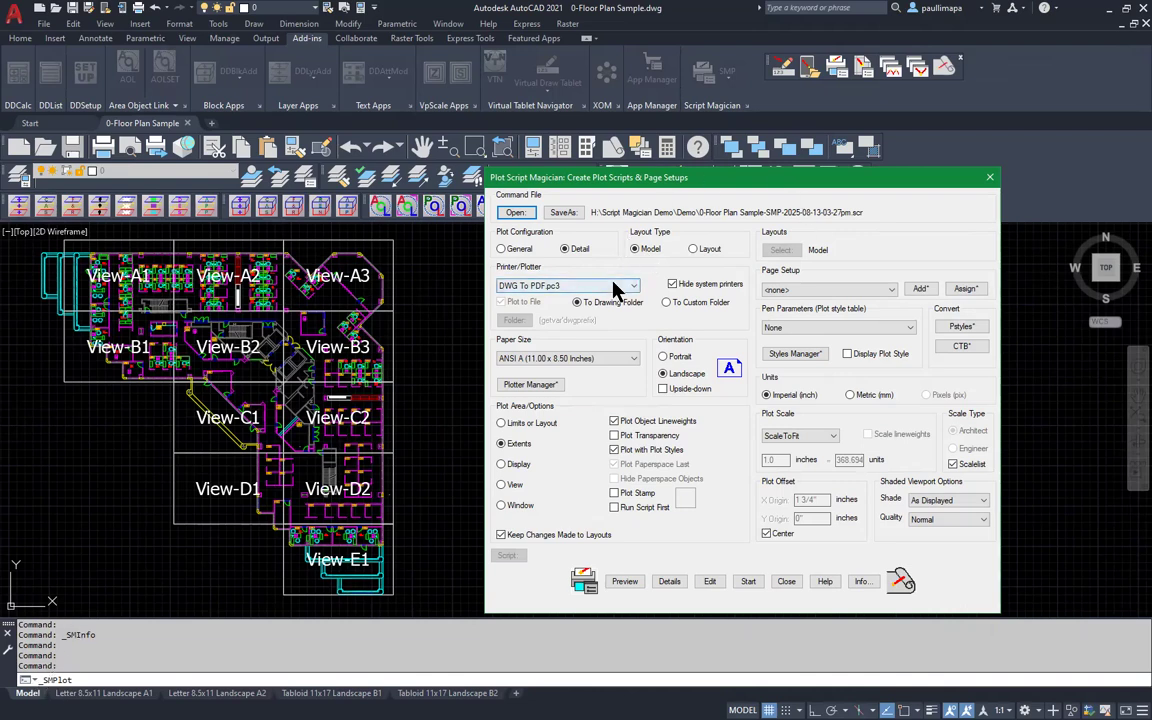
Step: Examine the available printers and plotters with system printers both hidden and shown
click(548, 286)
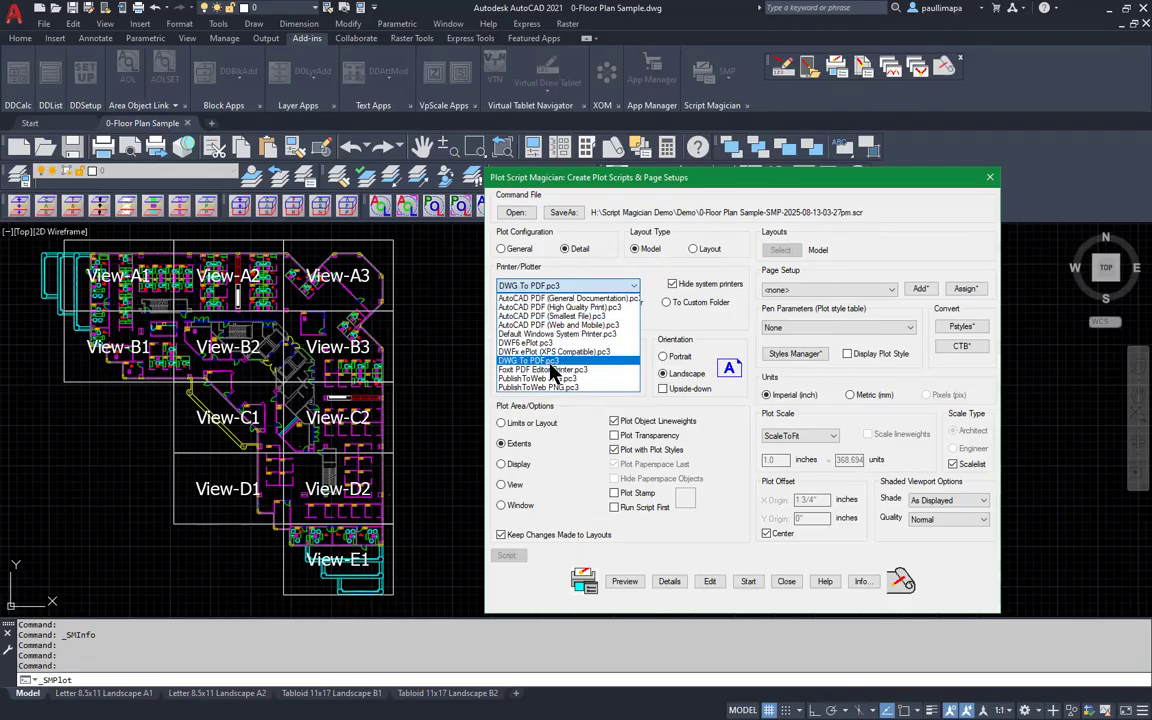
click(613, 288)
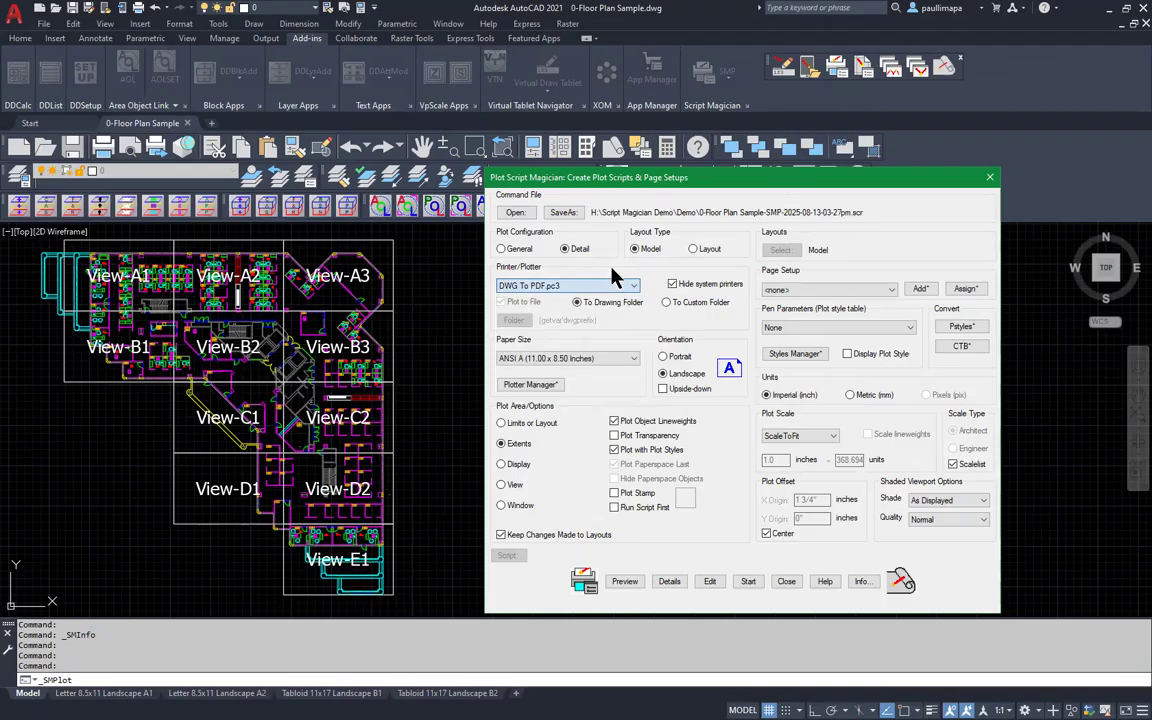
click(672, 285)
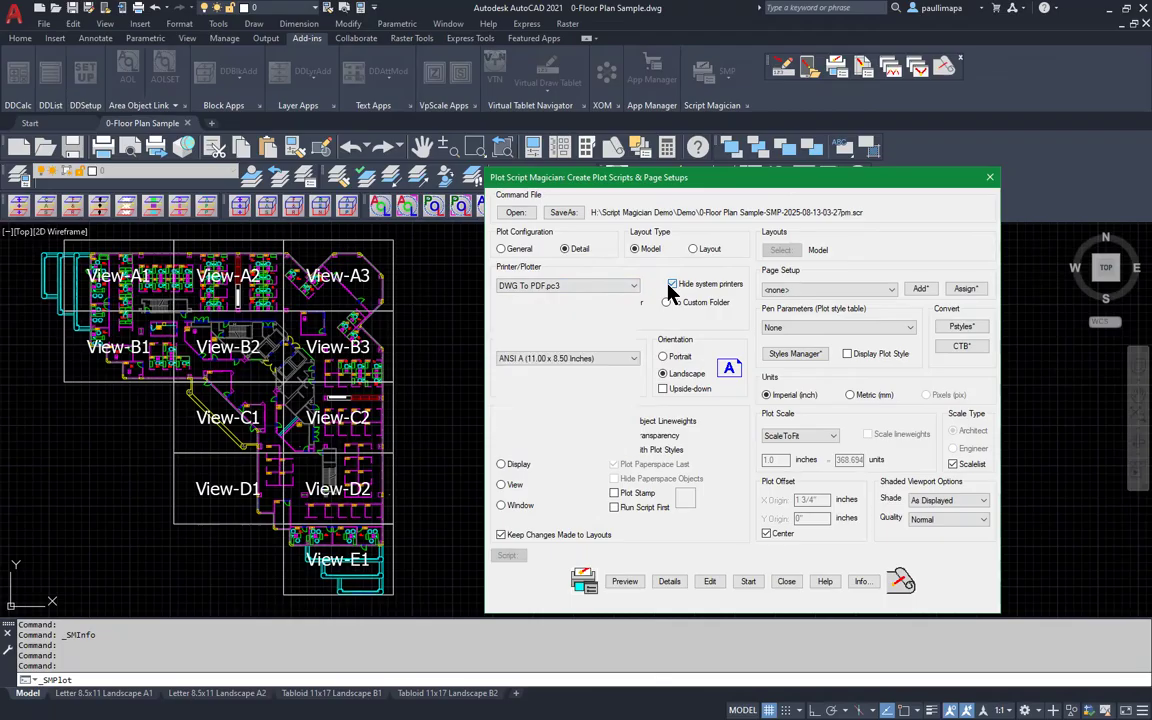
click(633, 286)
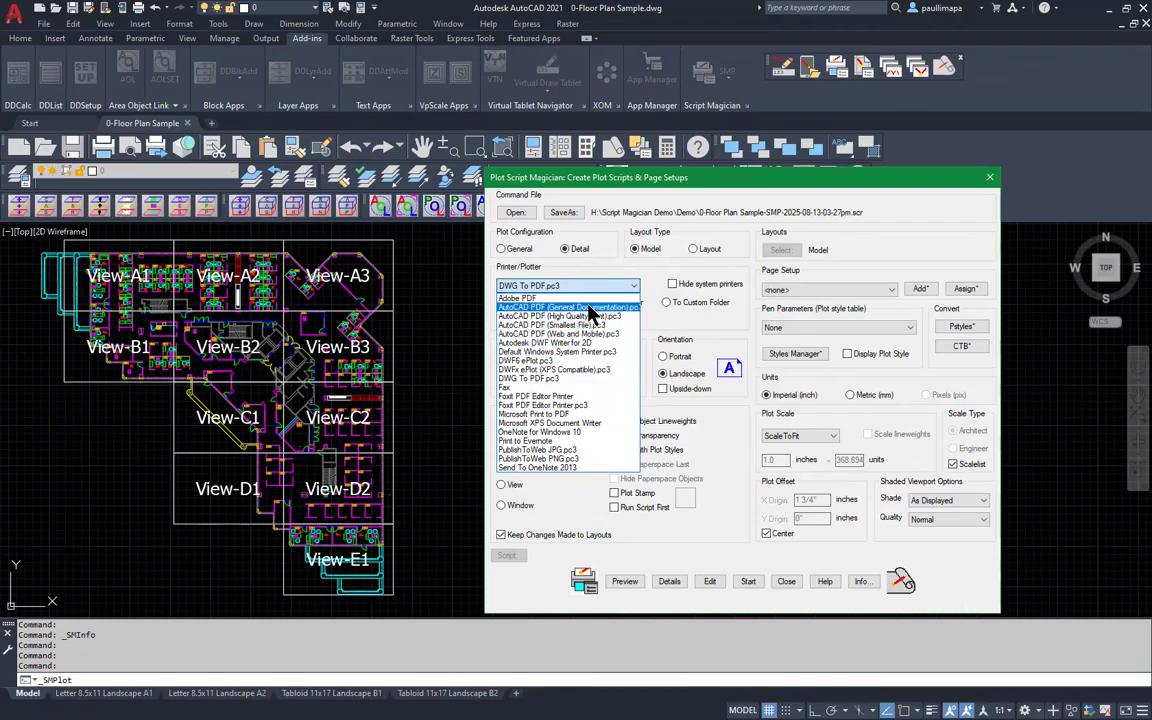
click(622, 256)
click(672, 285)
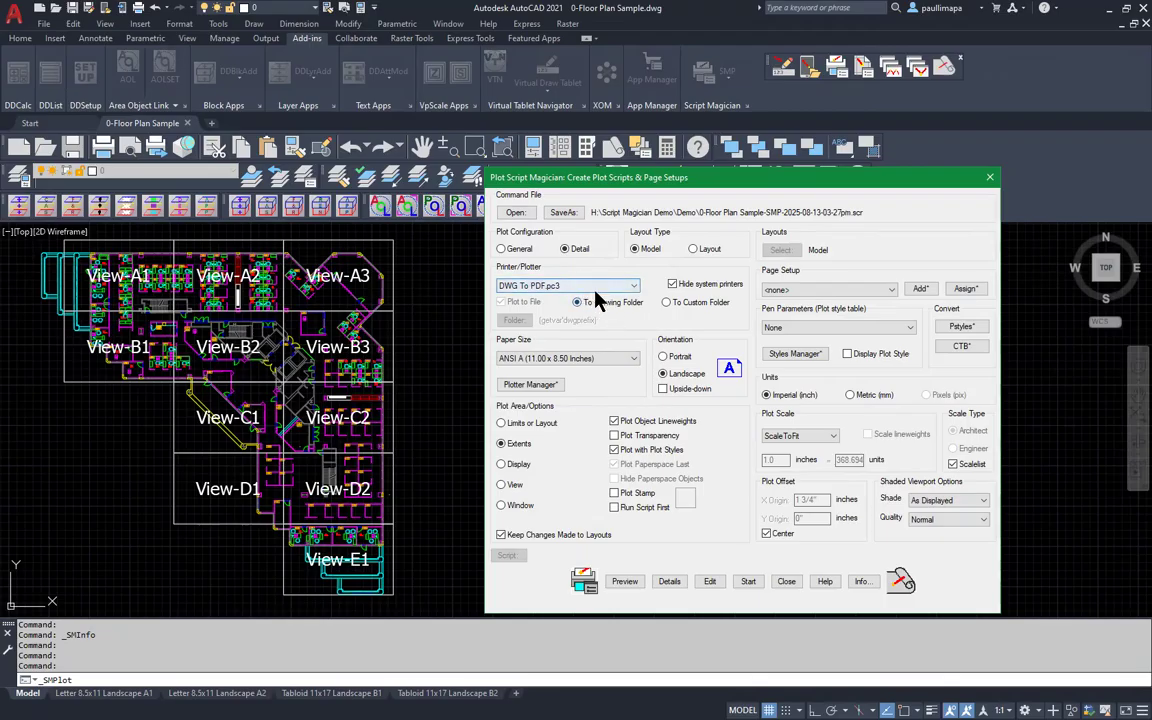
Step: Set the plots to save to the custom folder H:\Script Magician Demo
click(666, 302)
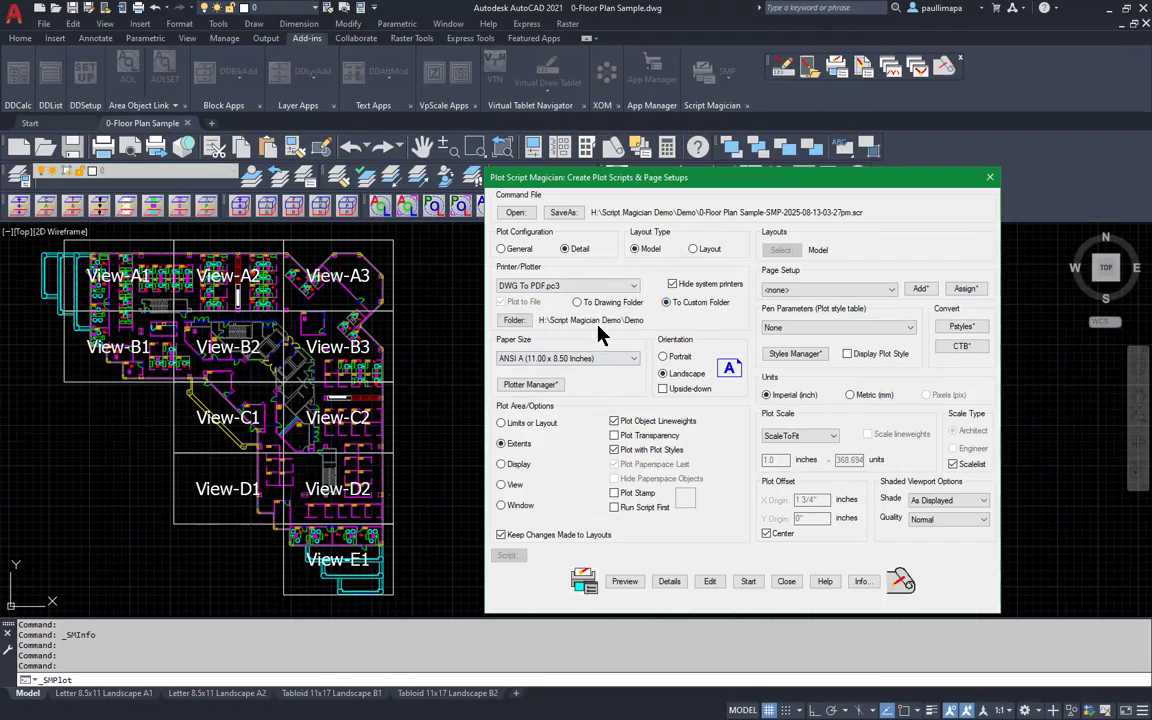
click(514, 320)
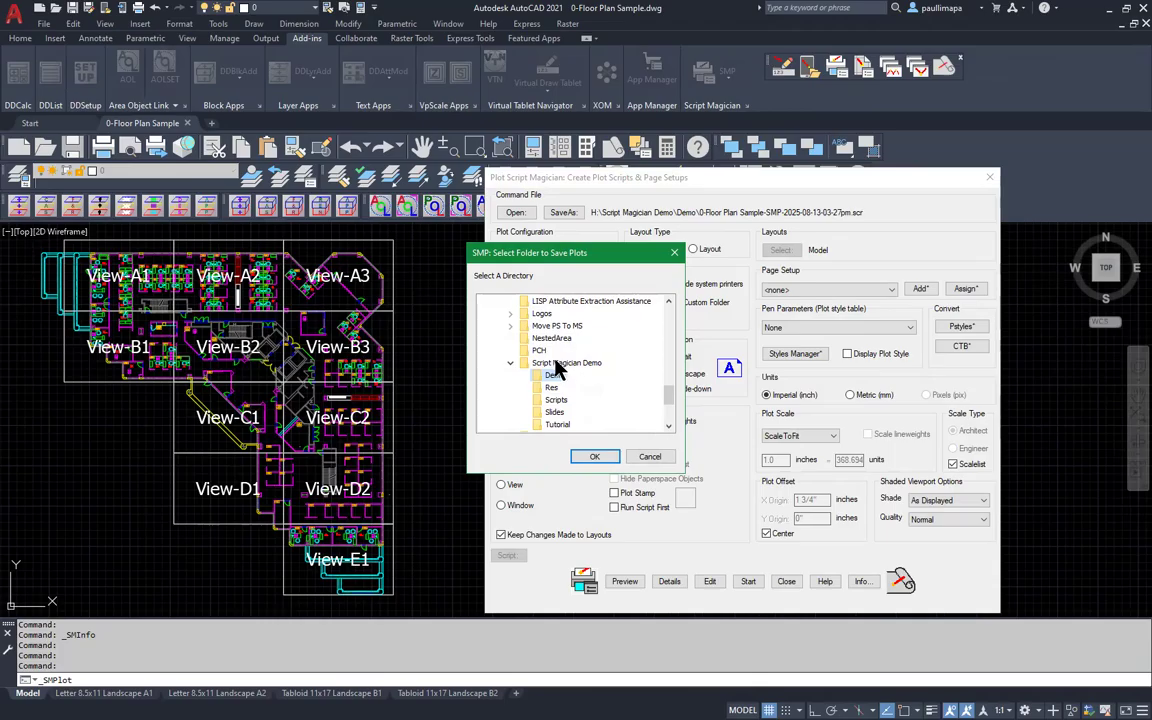
click(555, 374)
click(564, 366)
drag(669, 395, 669, 352)
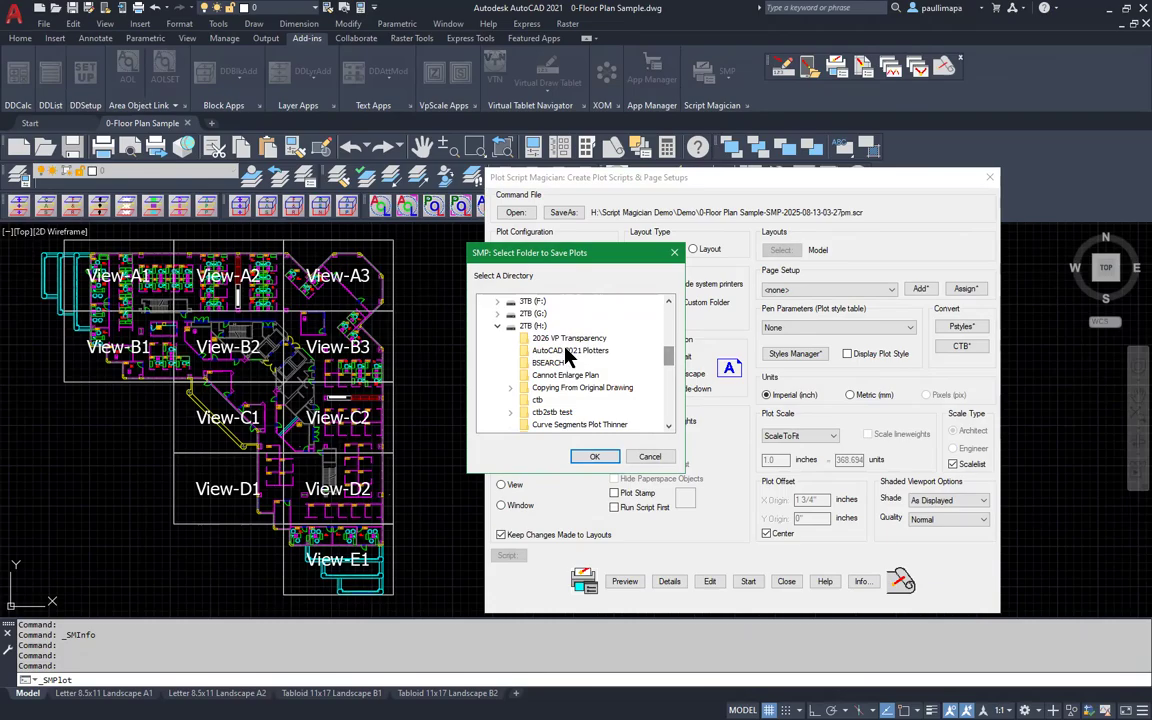
drag(669, 361, 668, 408)
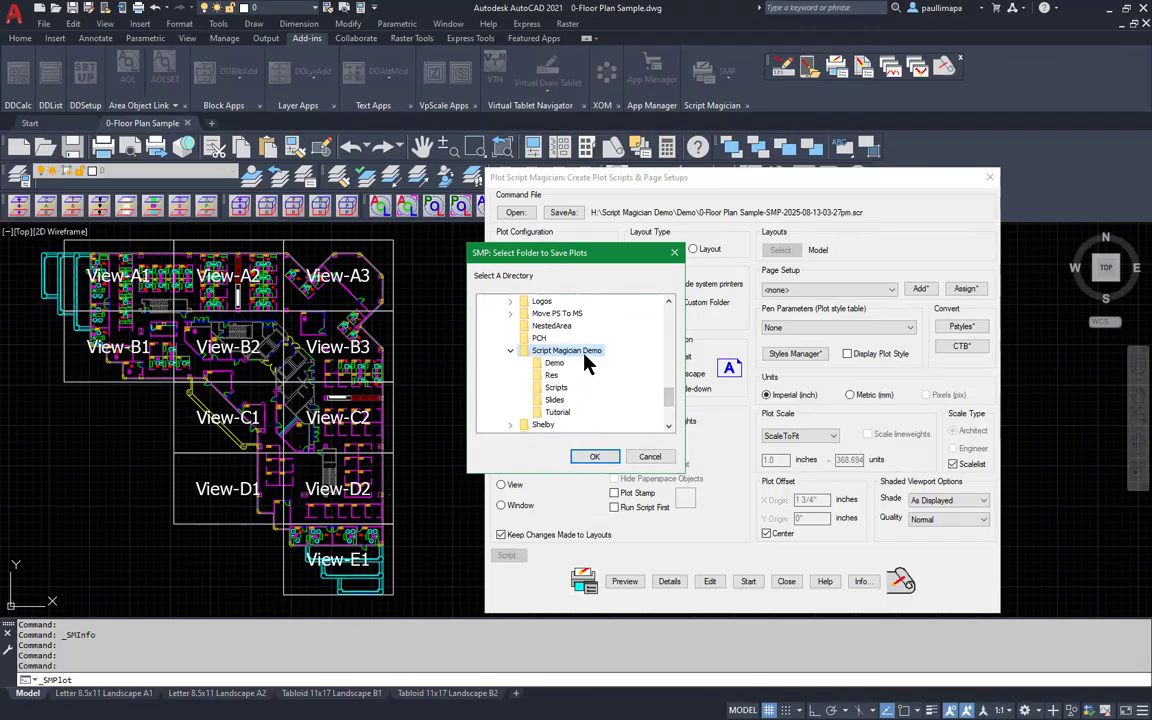
click(595, 457)
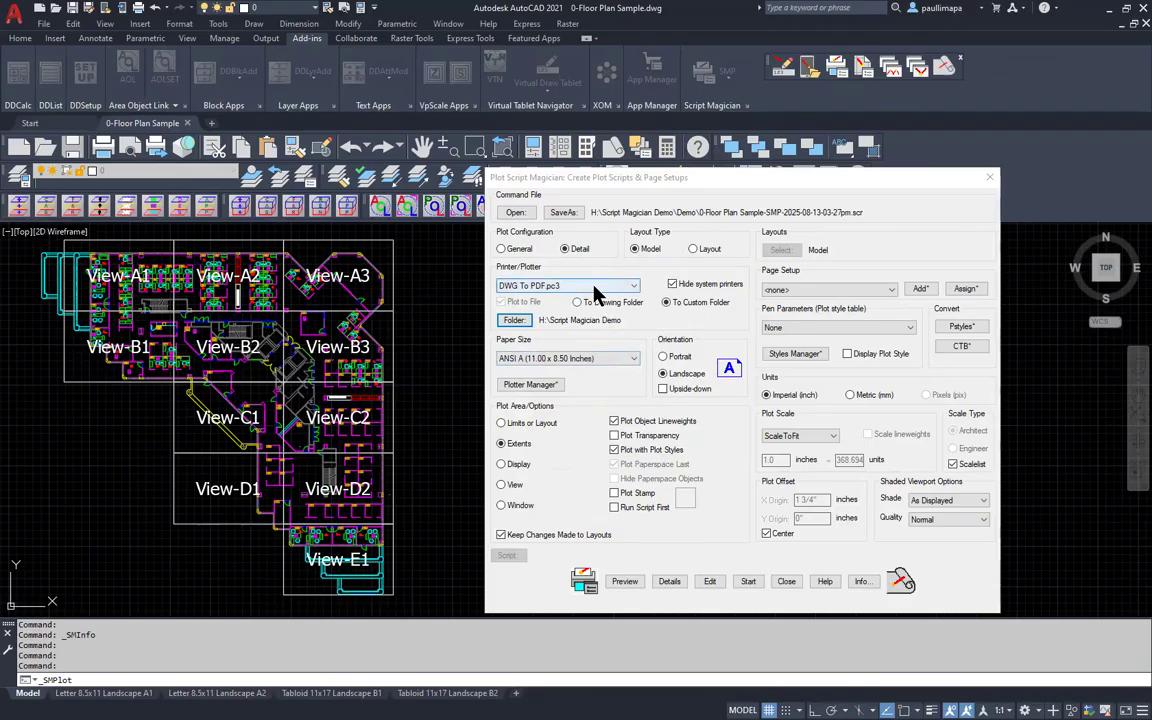
Step: Try the ANSI B (17.00 x 11.00 Inches) paper size and the PublishToWeb PNG.pc3 plotter with the User 1 (1640.00 x 1171.00 Pixels) size
click(597, 360)
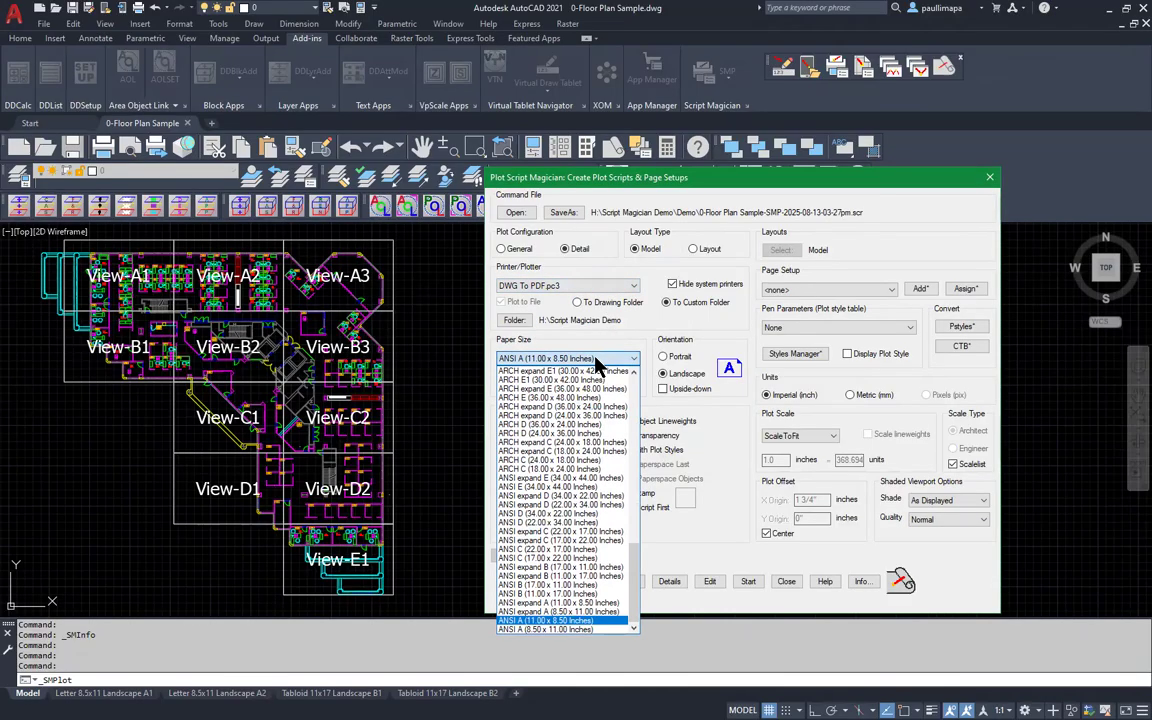
click(587, 588)
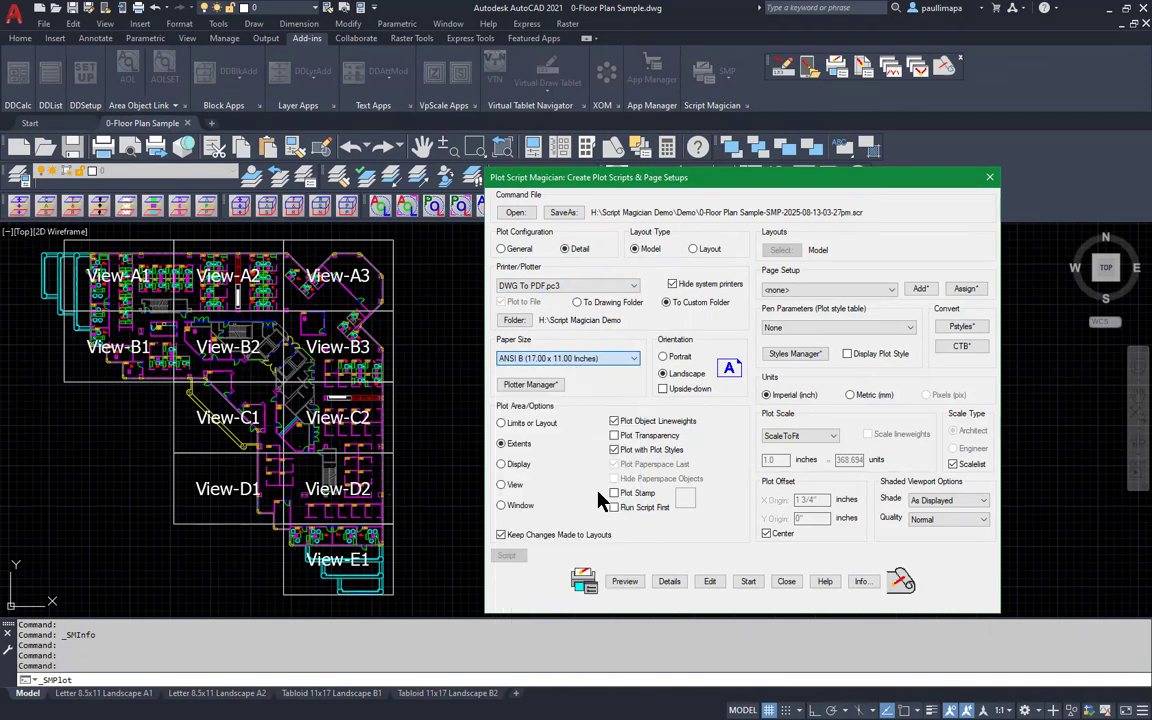
click(567, 286)
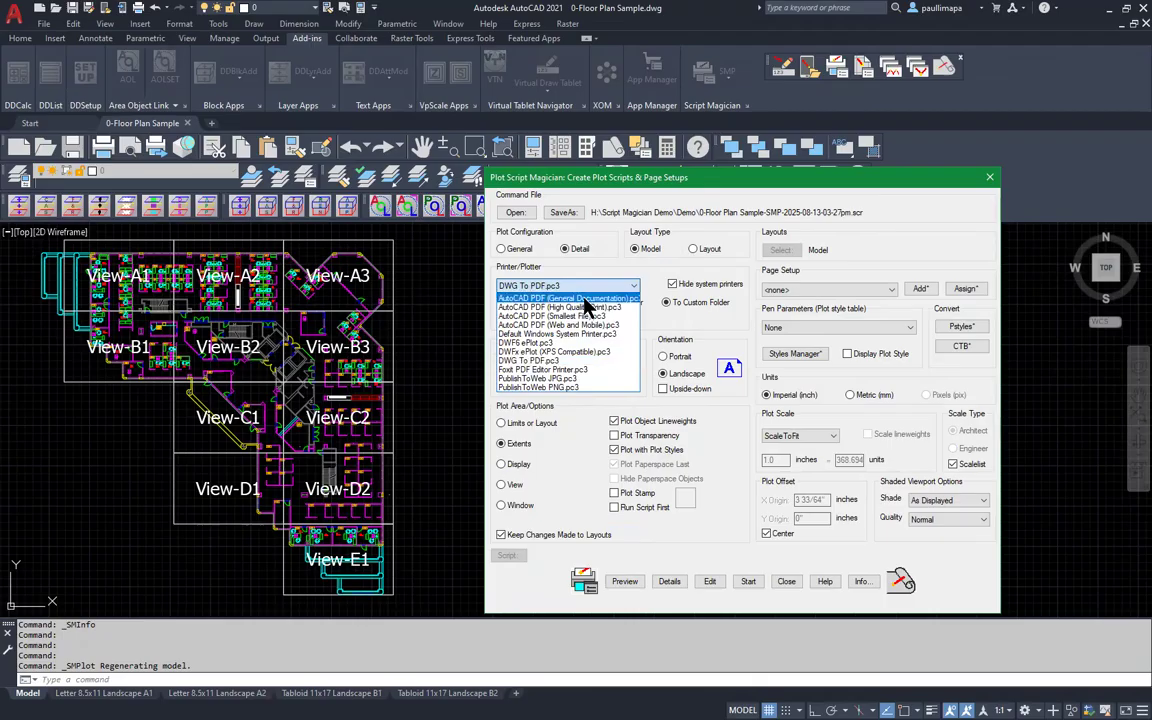
click(572, 388)
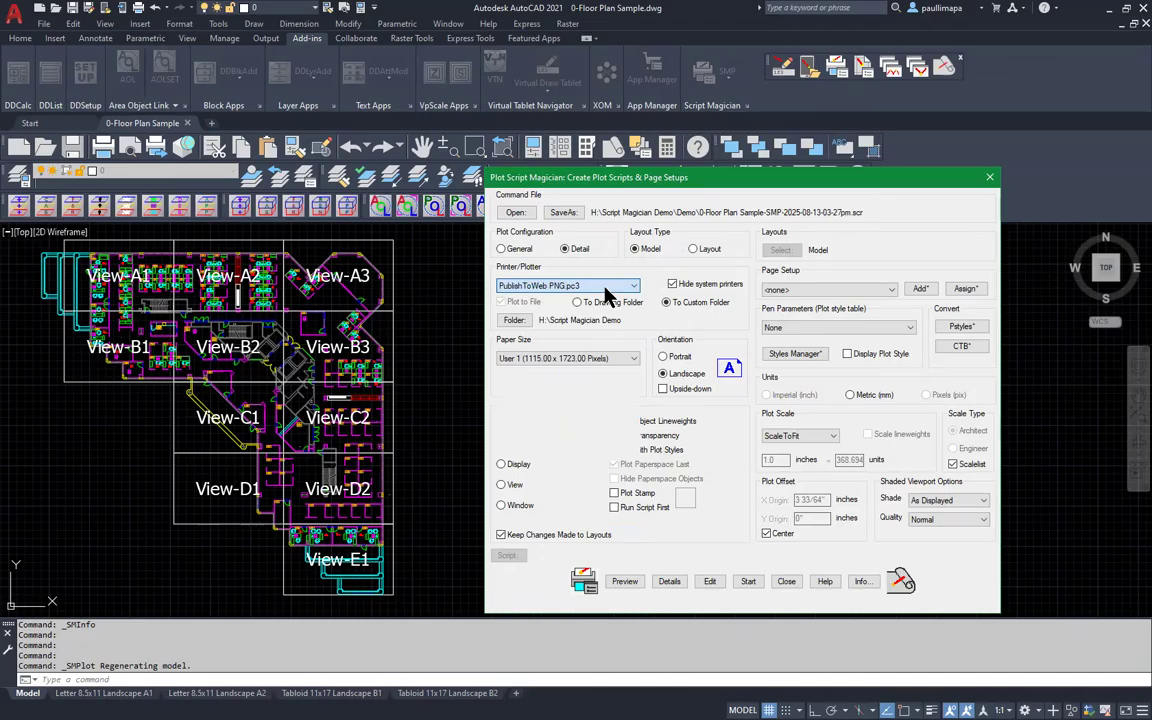
click(576, 358)
click(600, 537)
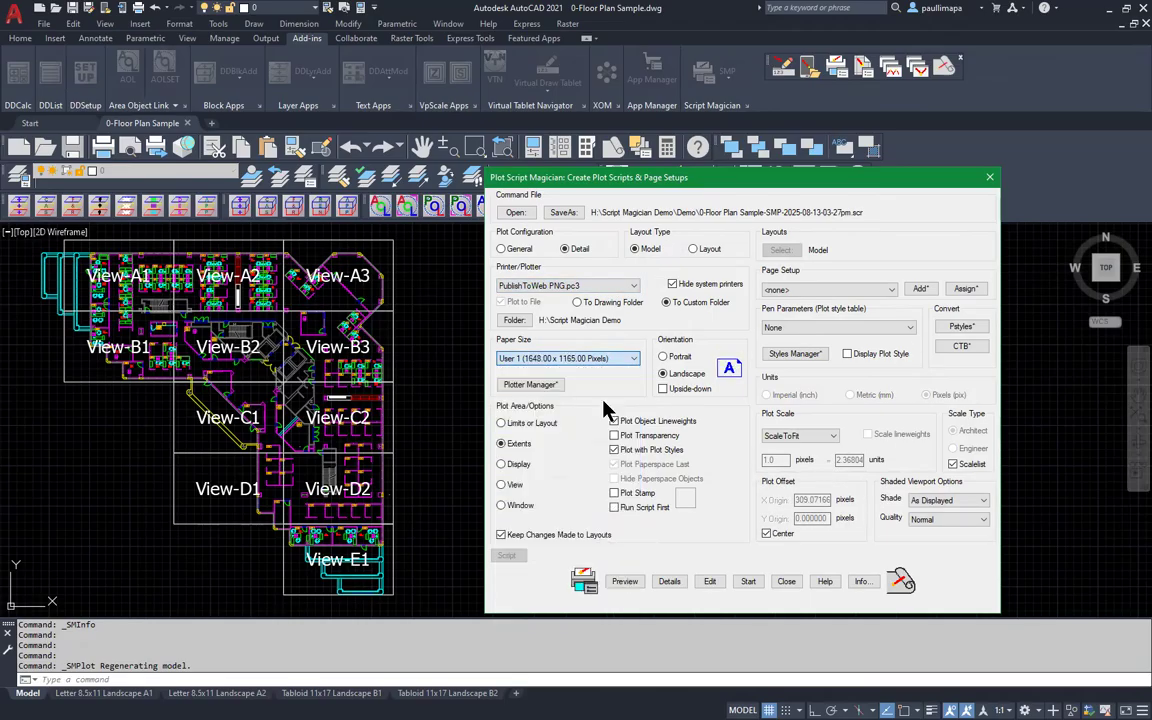
click(566, 358)
click(605, 557)
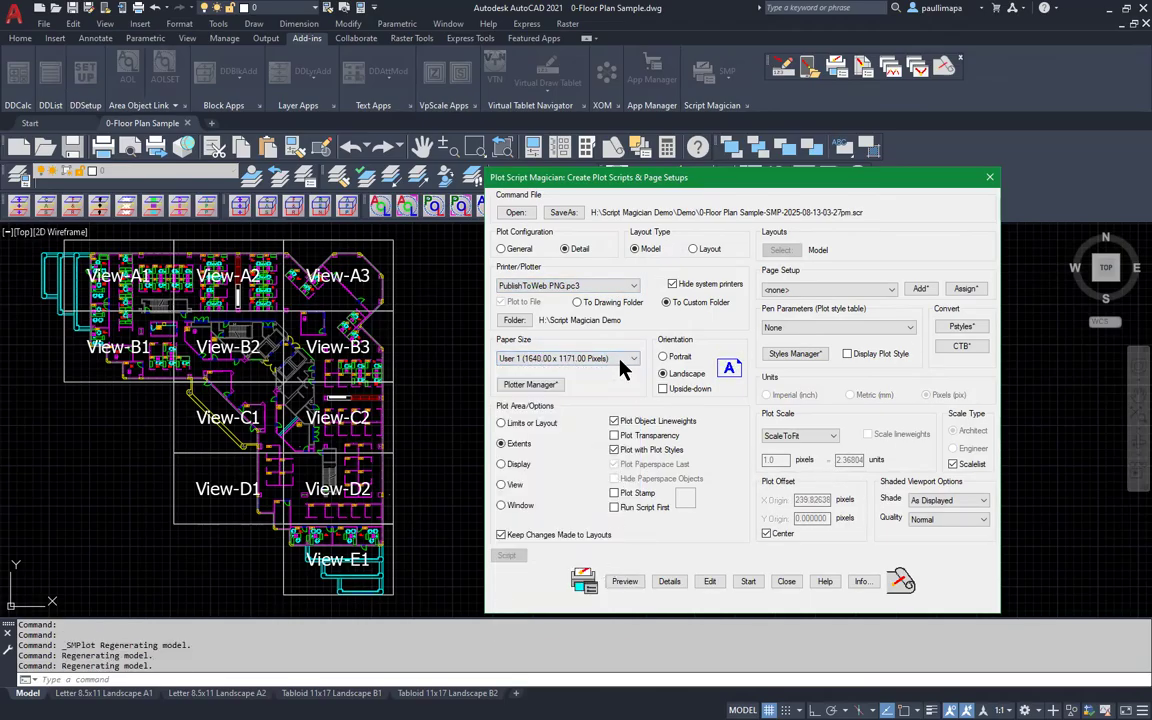
Step: Set the plotter to DWG To PDF.pc3 with ANSI B (17.00 x 11.00 Inches) paper in landscape orientation
click(598, 286)
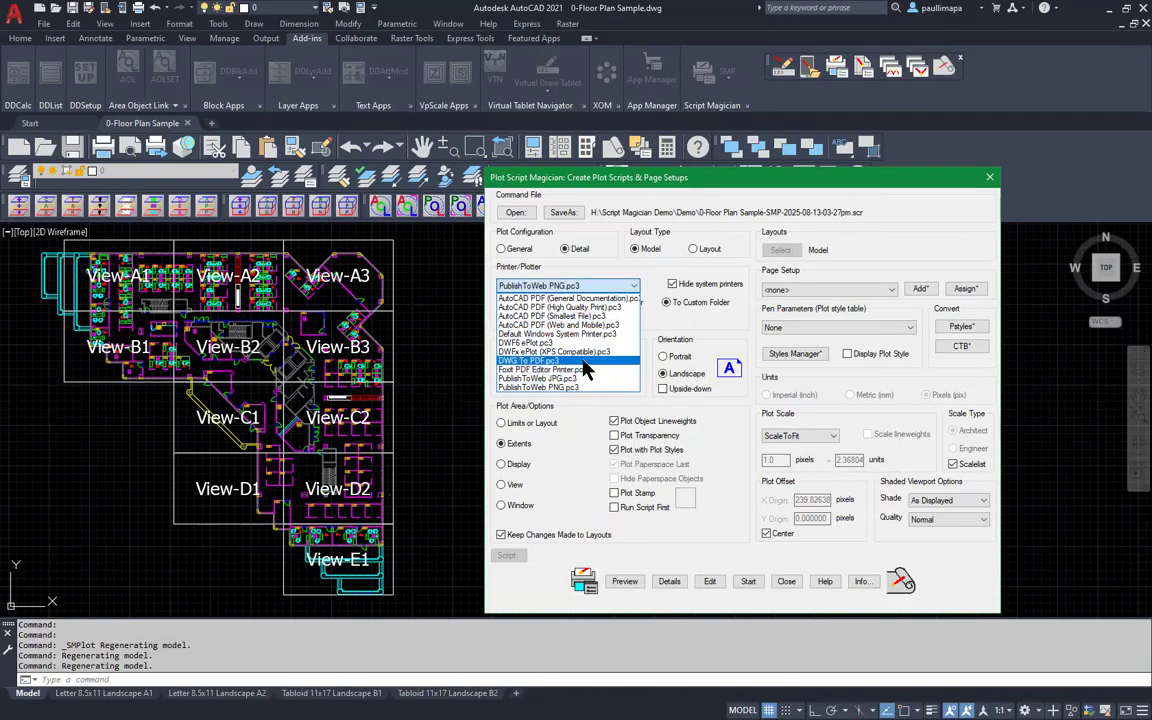
click(585, 362)
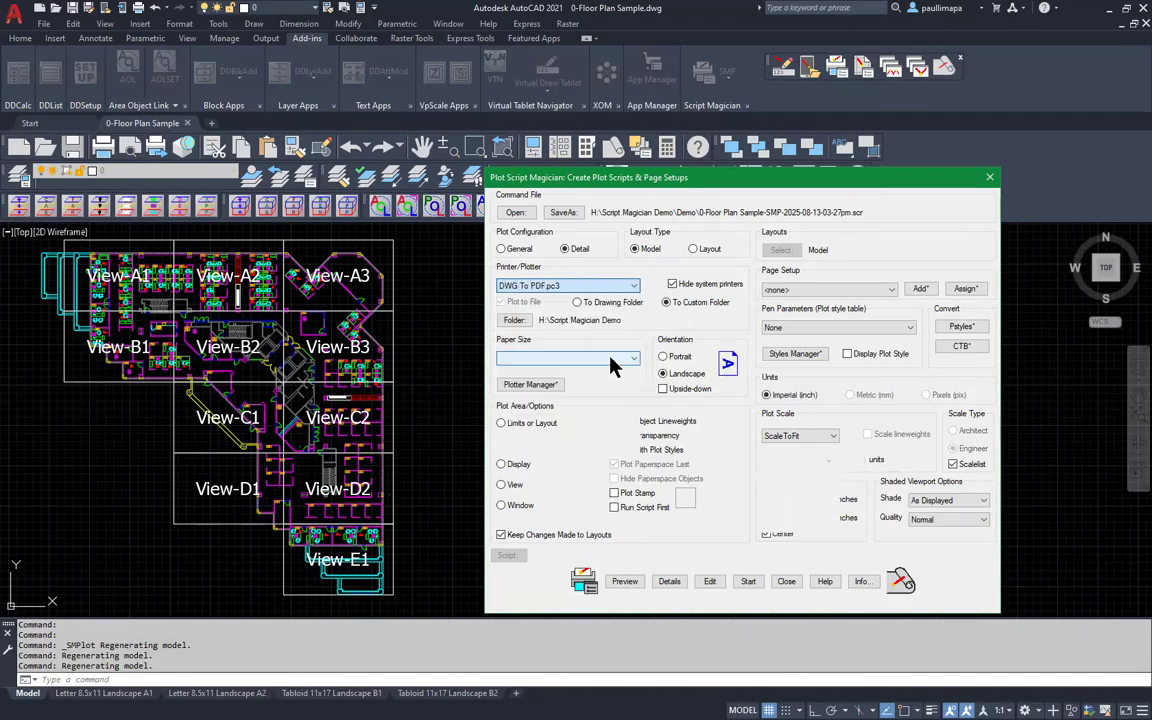
click(612, 358)
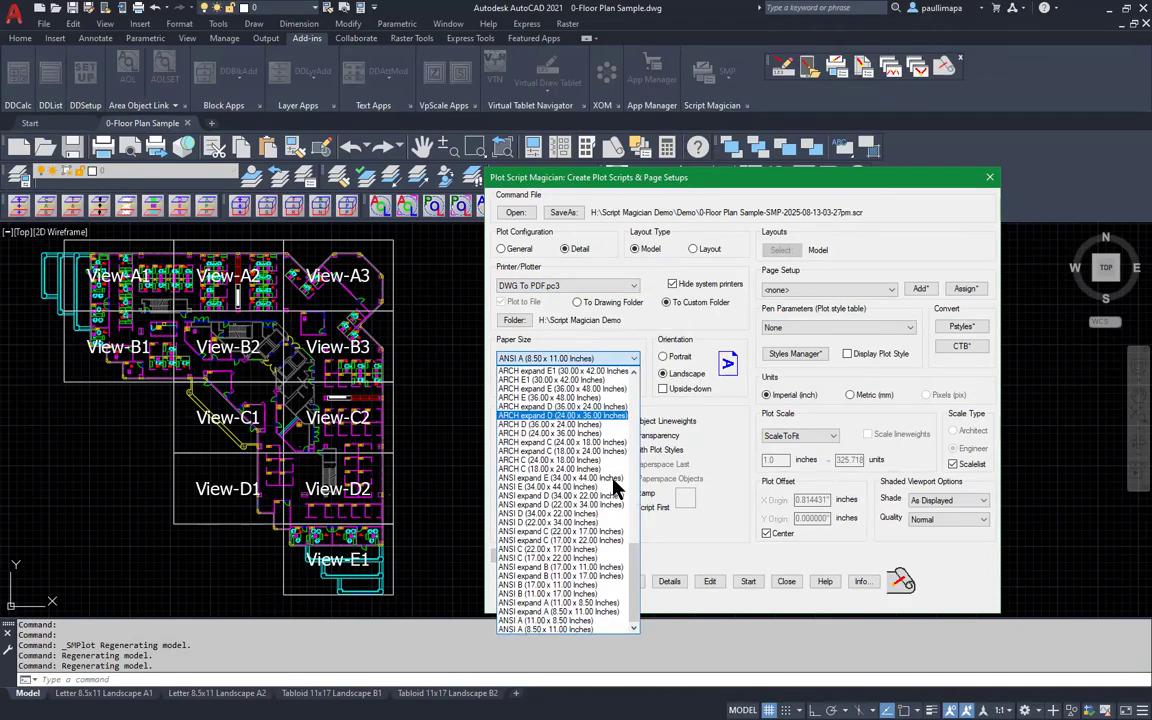
click(590, 585)
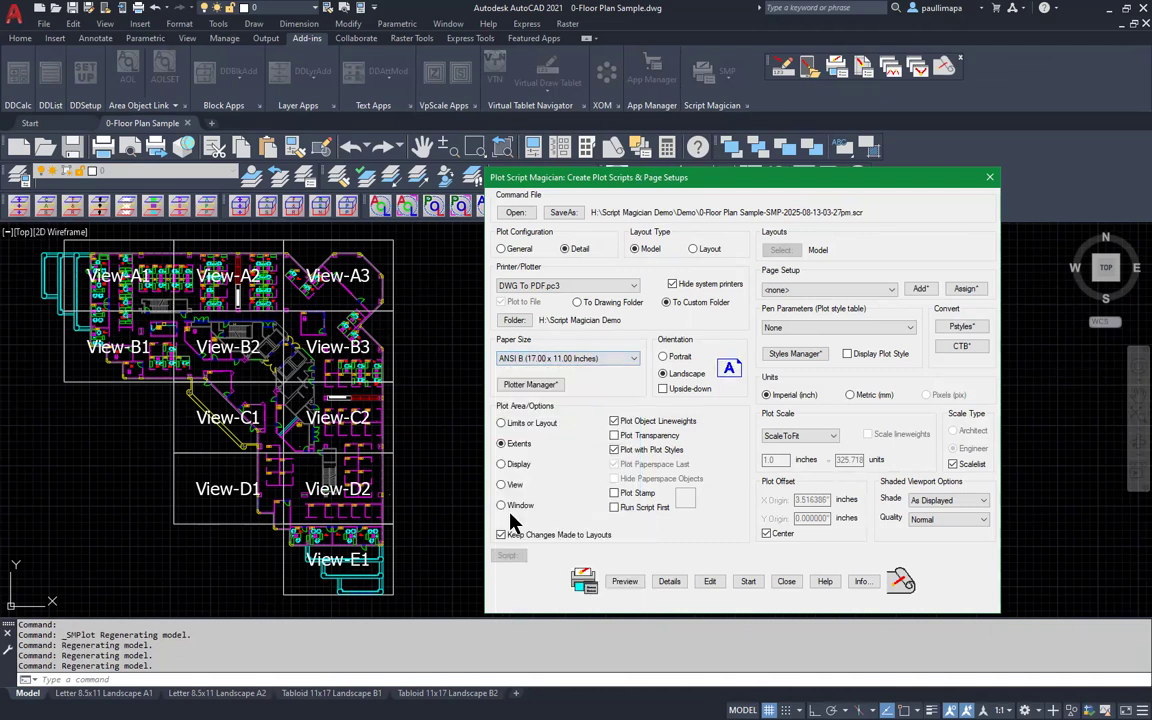
click(663, 356)
click(663, 373)
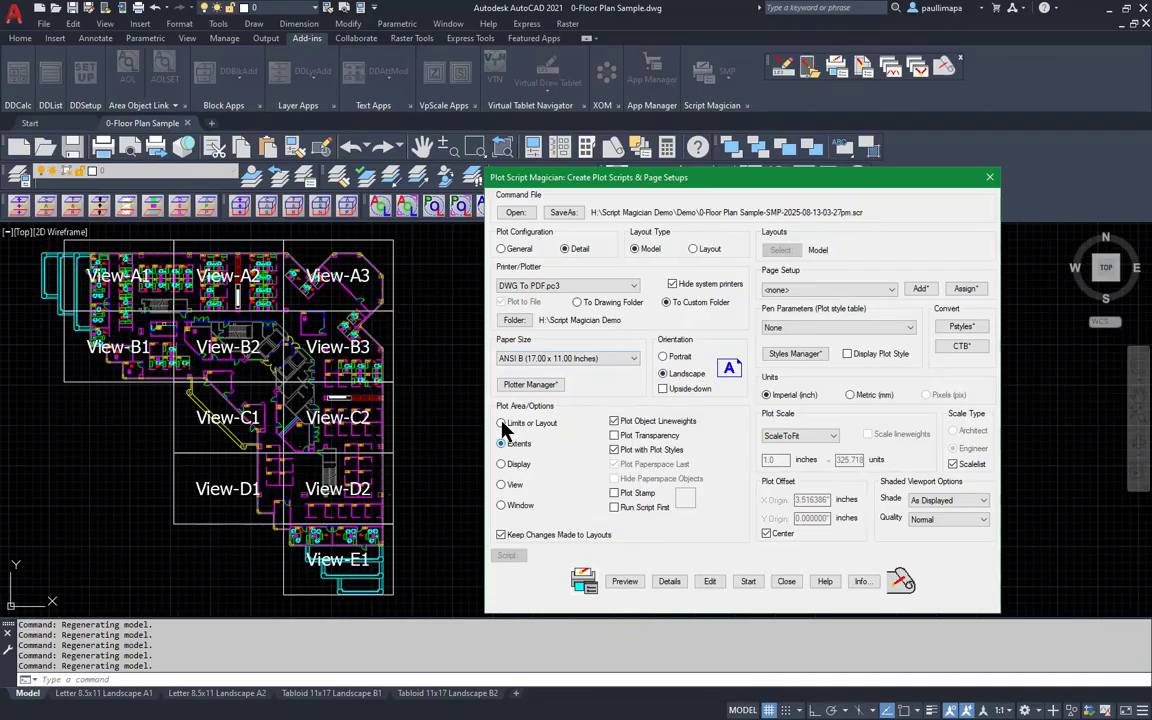
Step: Set the plot area to the named views A1, B1, C1, D1 and E1, keeping changes made to layouts
click(503, 486)
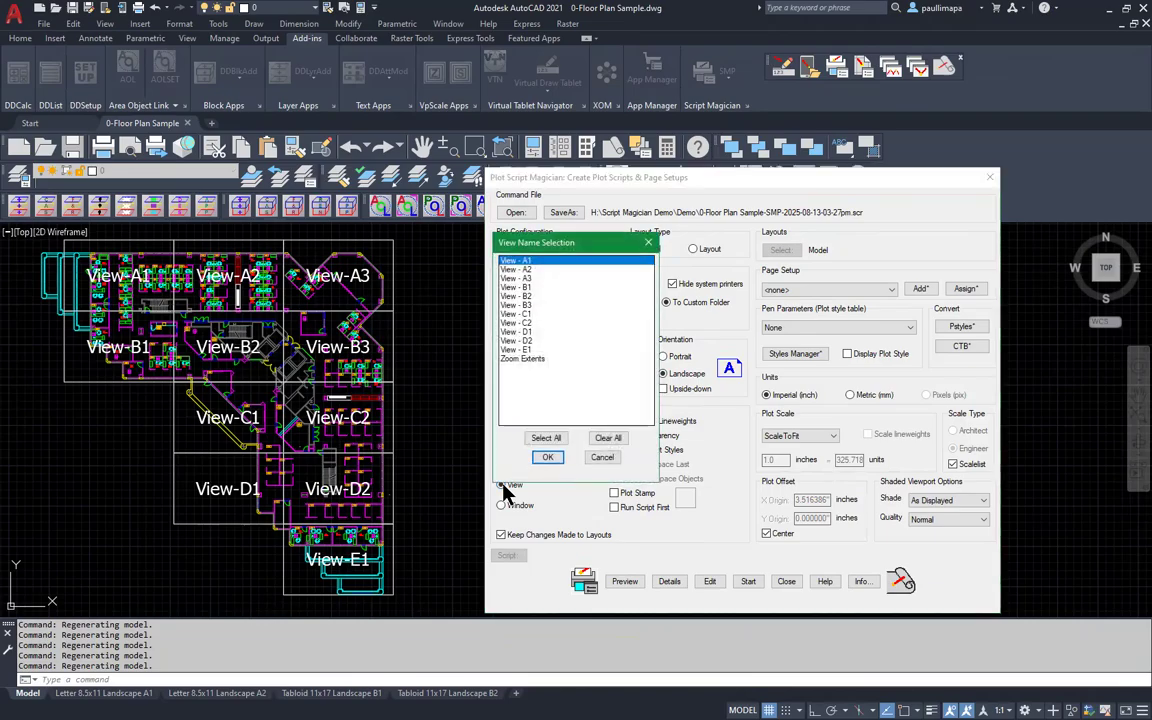
drag(646, 252, 721, 264)
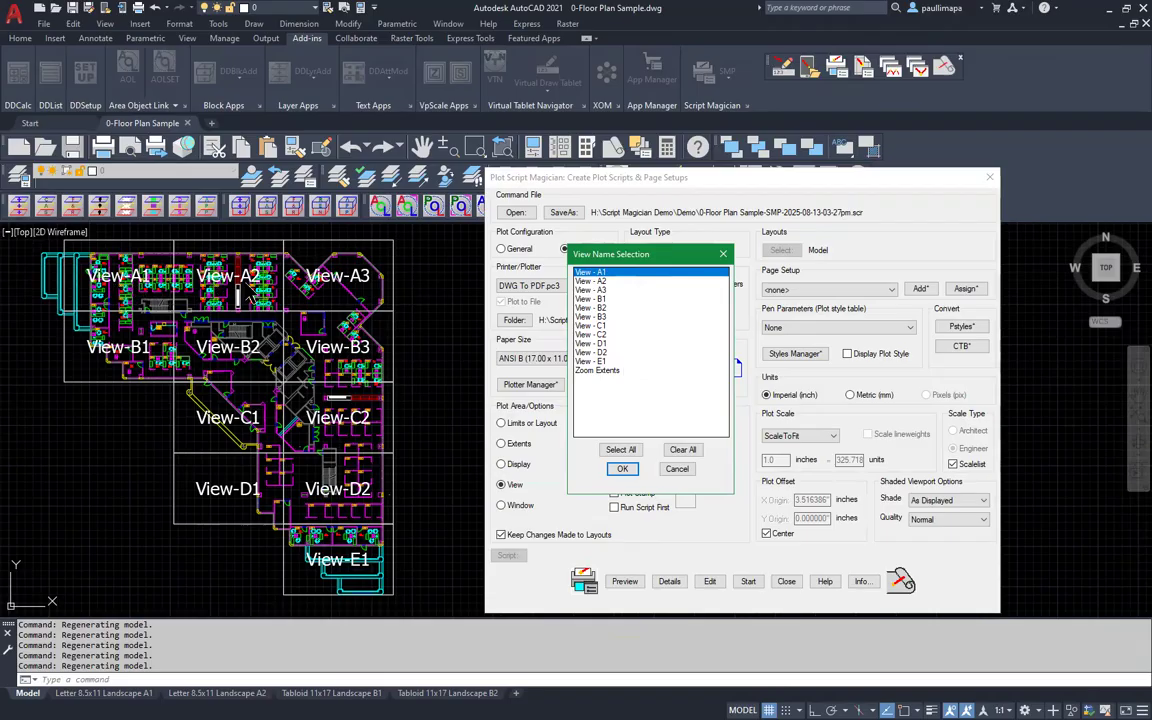
click(609, 299)
click(608, 325)
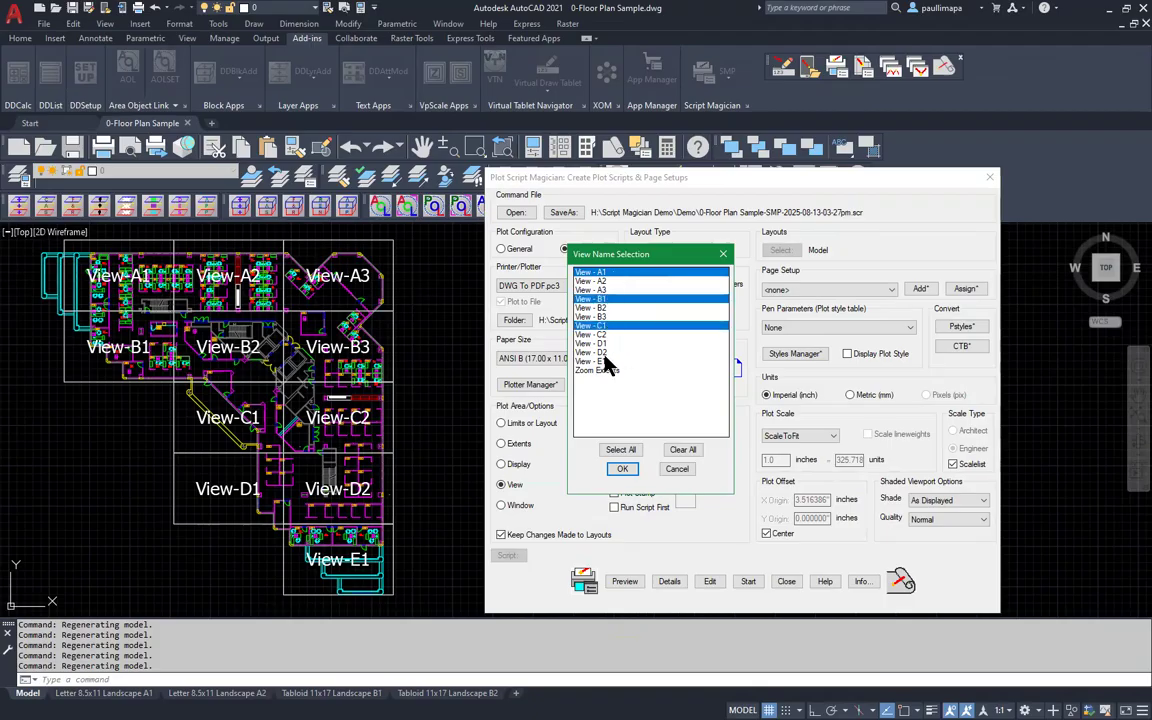
click(607, 343)
click(609, 361)
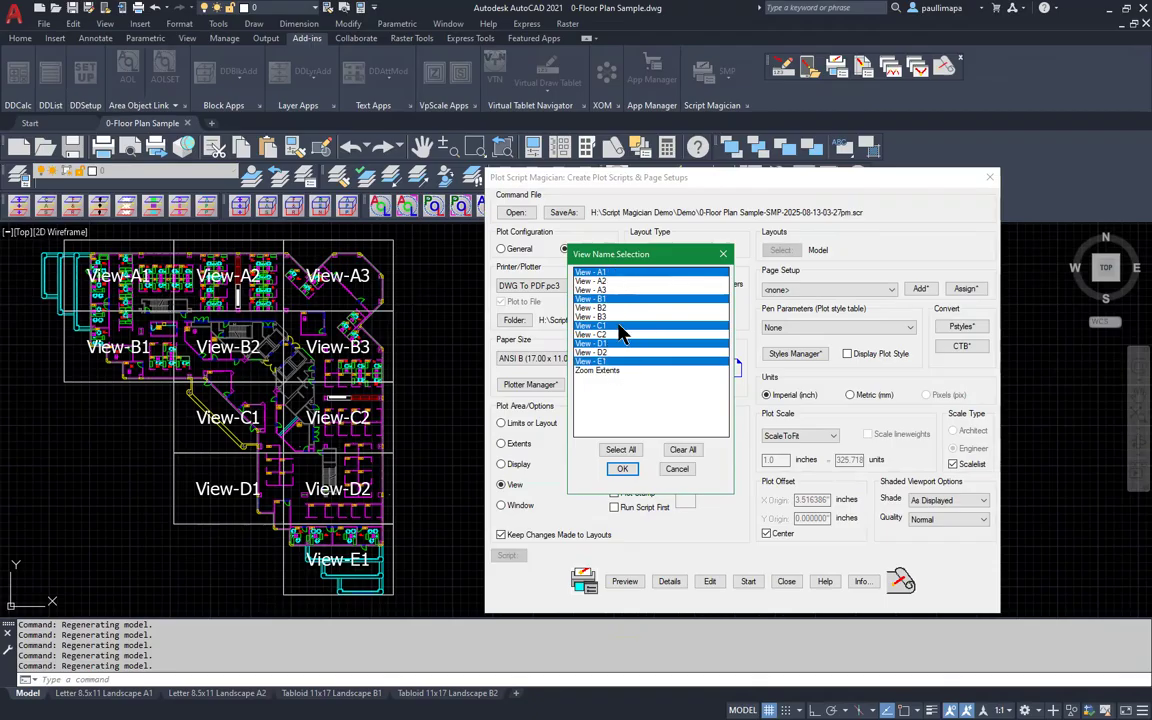
click(621, 469)
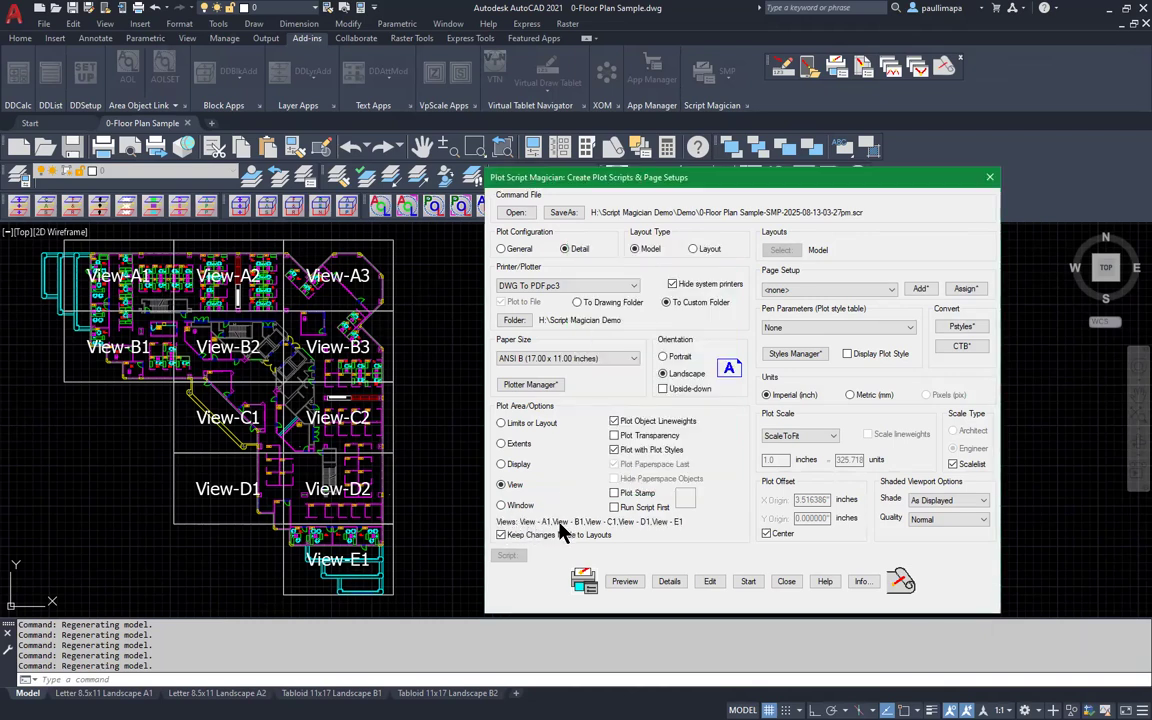
click(501, 534)
Step: Save the command script as SMP-Model Views.scr in the Demo folder
click(565, 214)
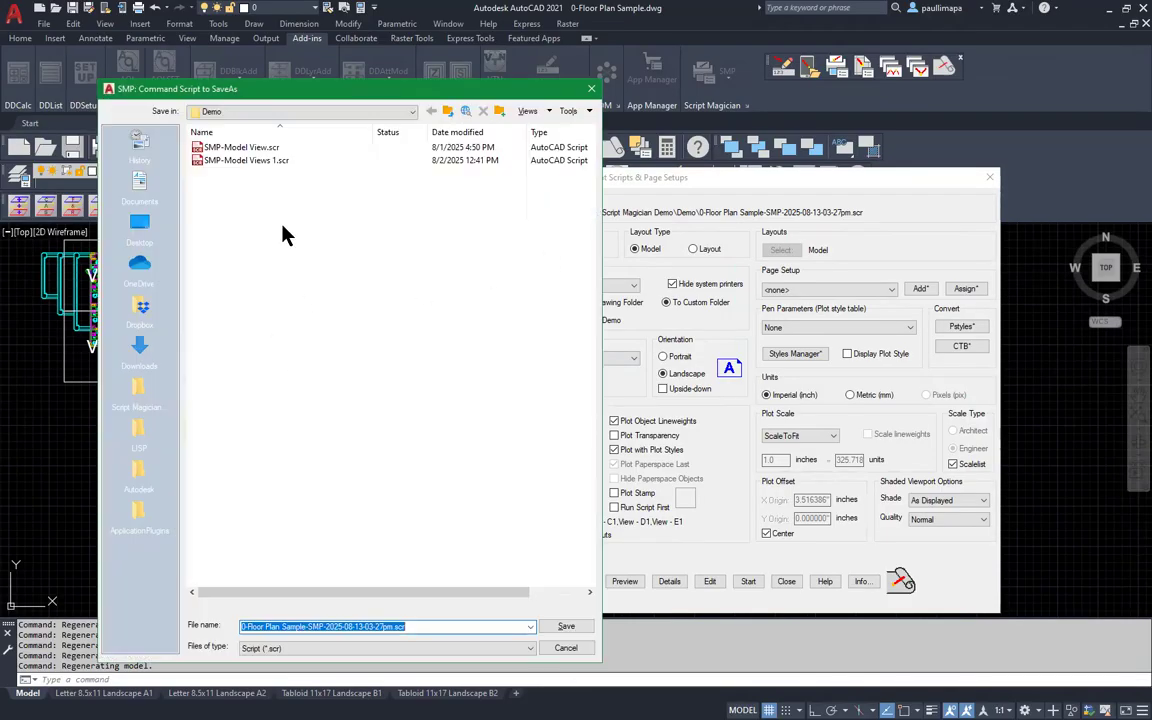
click(258, 148)
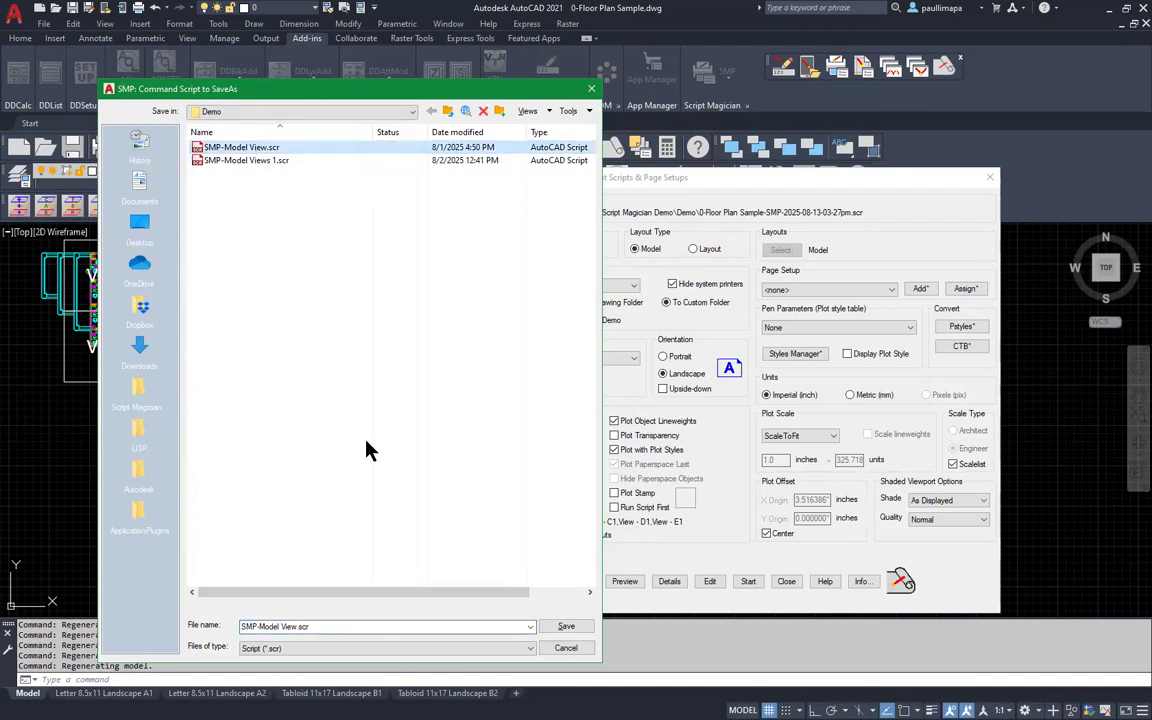
triple_click(299, 628)
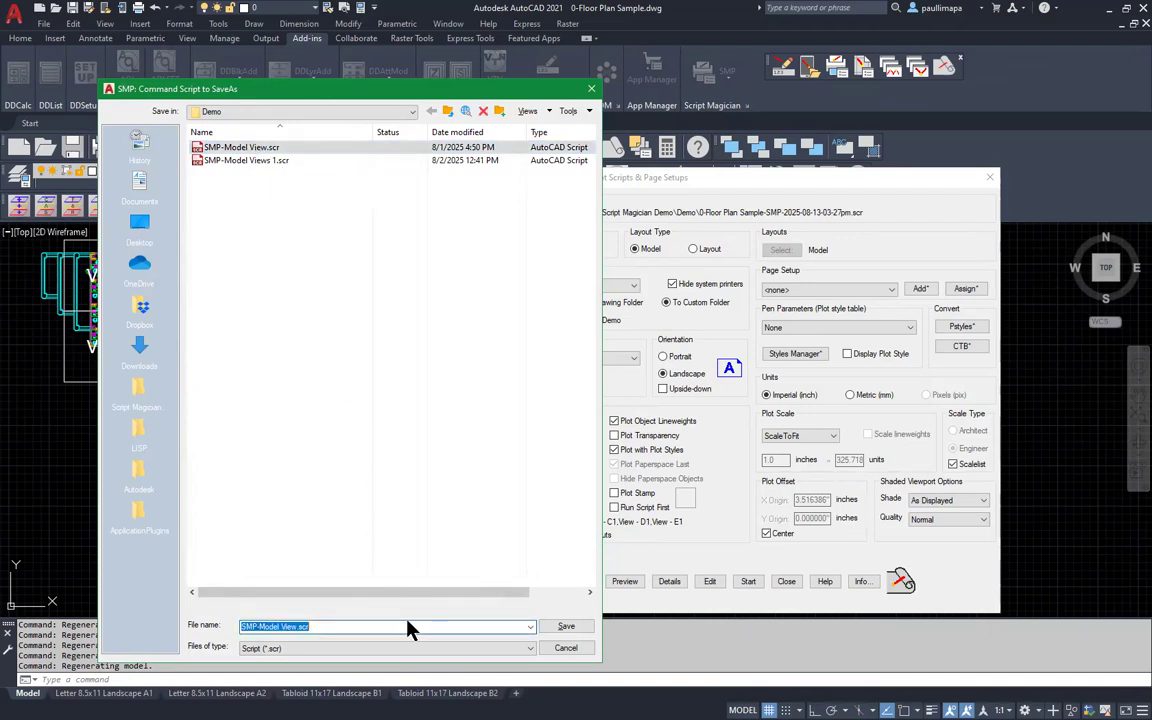
click(299, 627)
text(s)
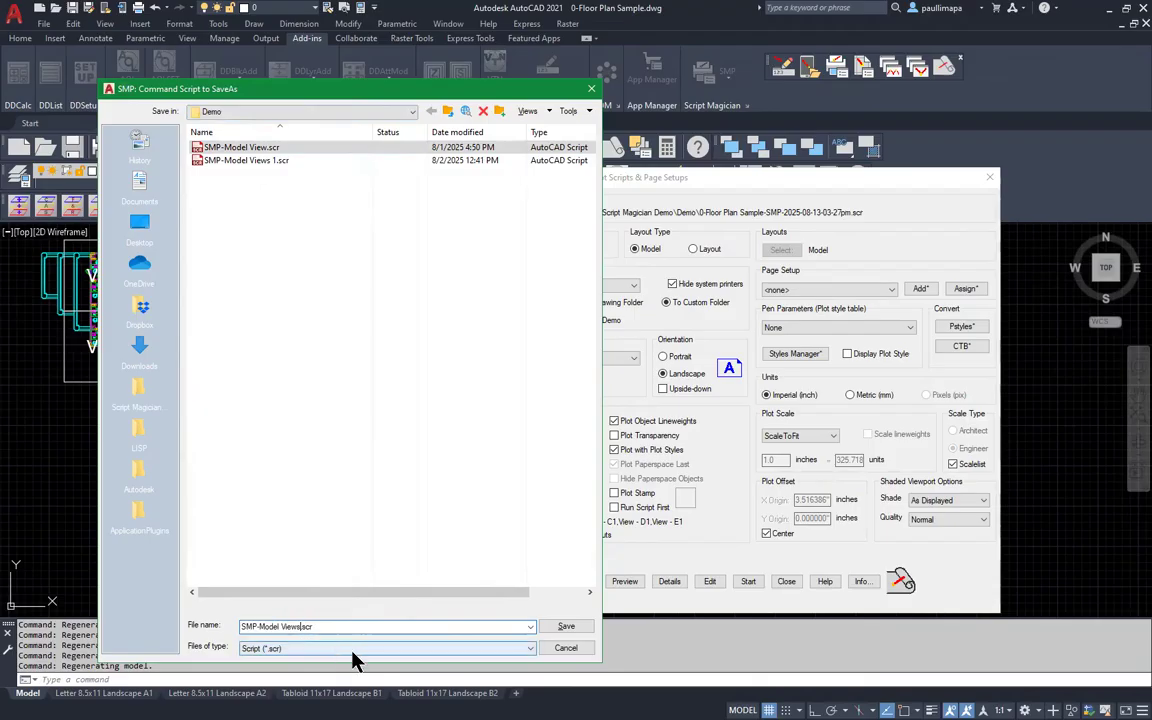
click(566, 626)
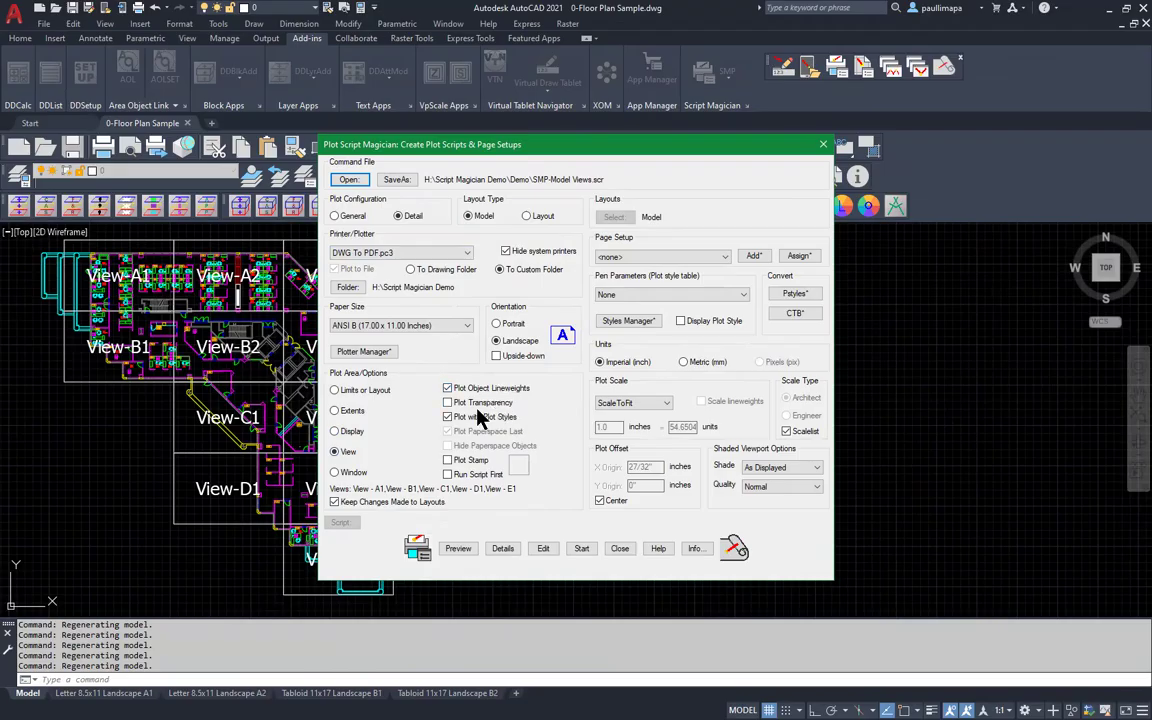
Step: Turn on the plot stamp and accept its drawing name, date and time, and login name fields
click(448, 461)
click(519, 468)
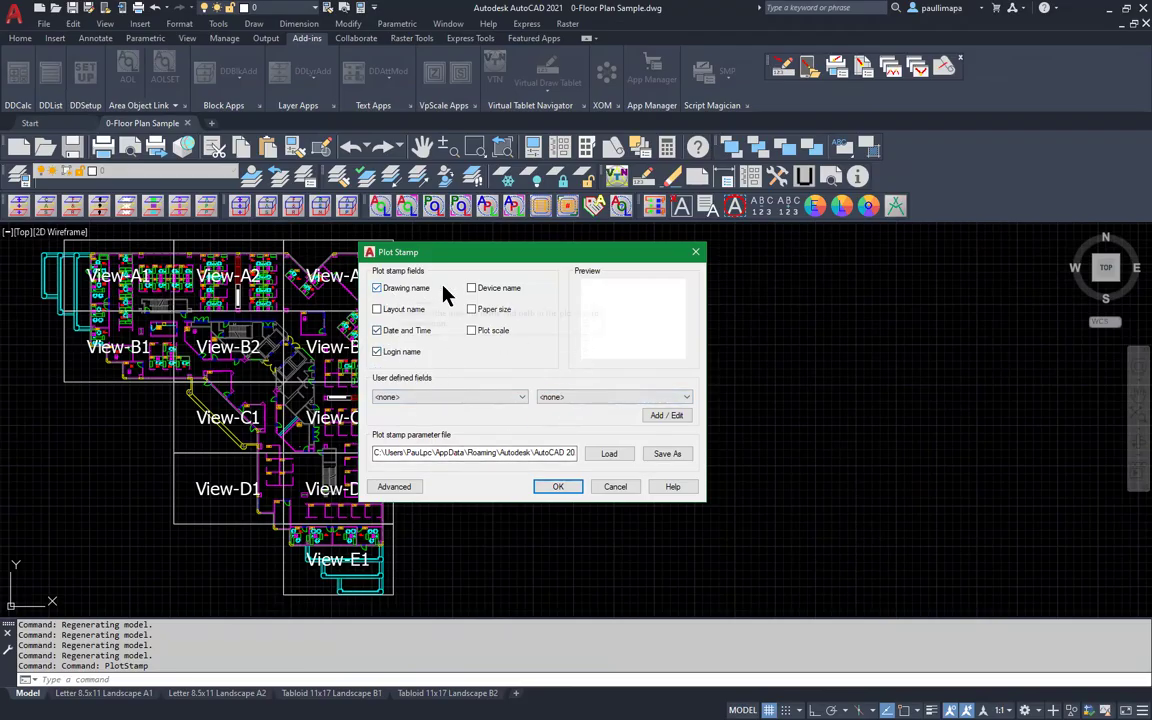
click(558, 487)
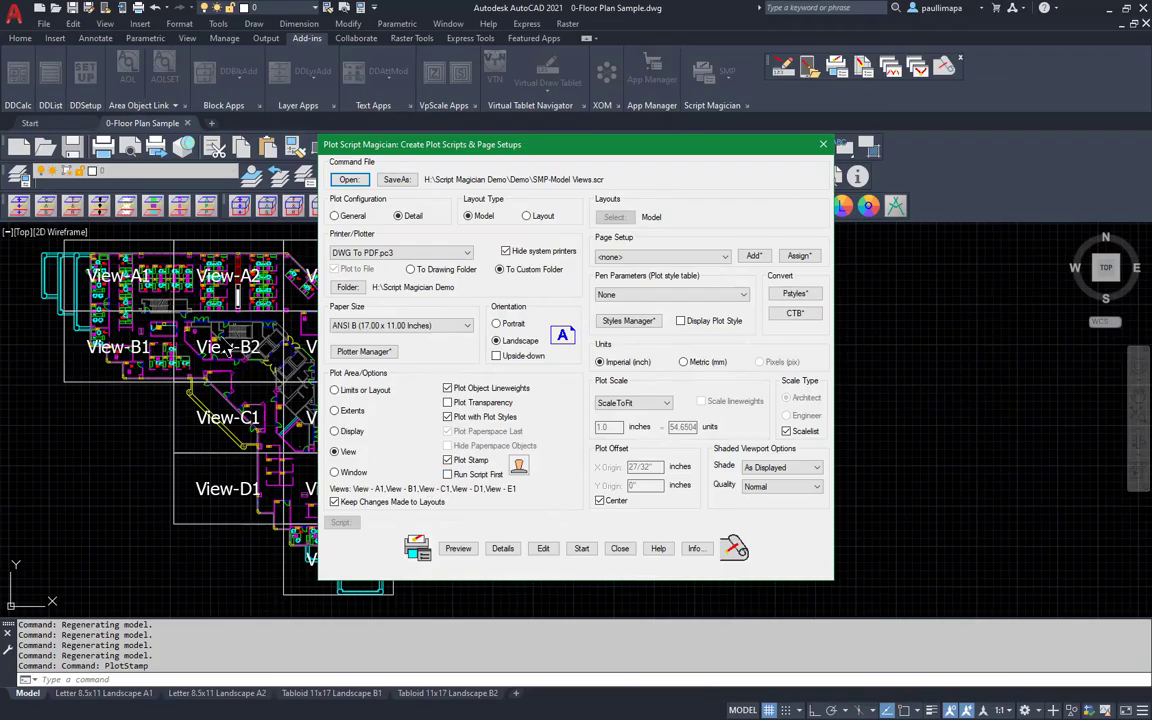
Step: Set PrePlot Layer Settings.scr from the Scripts folder as the script to run first, checking its contents in Notepad before choosing it
click(447, 475)
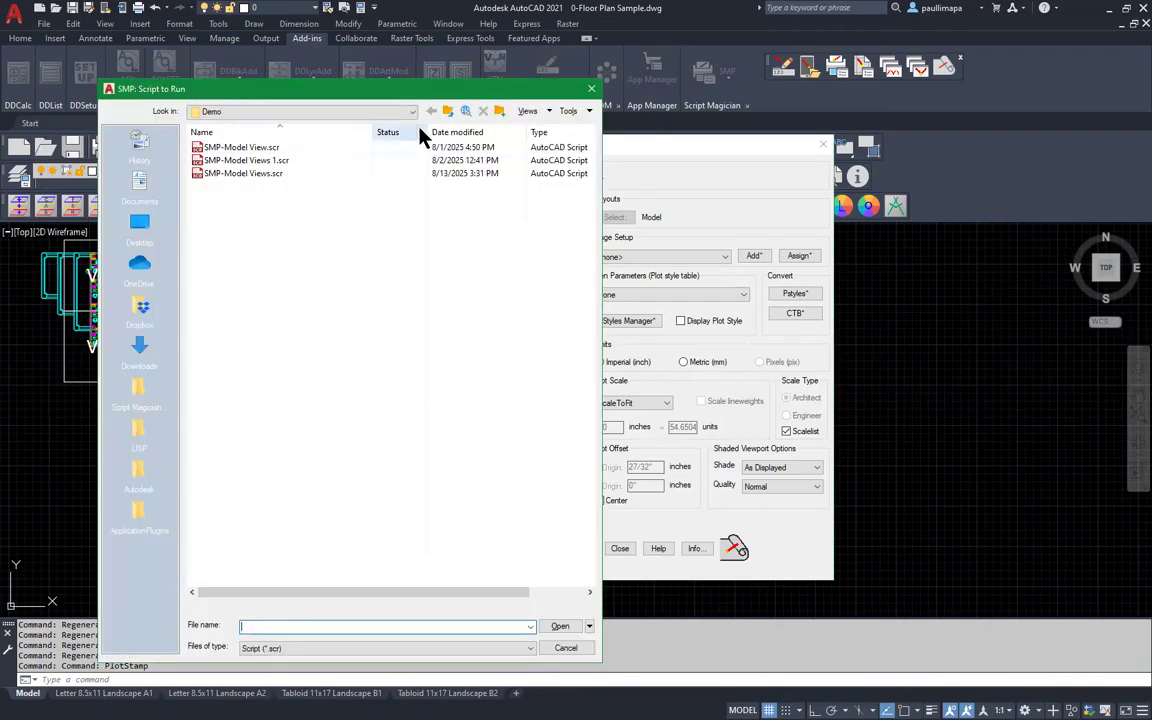
click(447, 112)
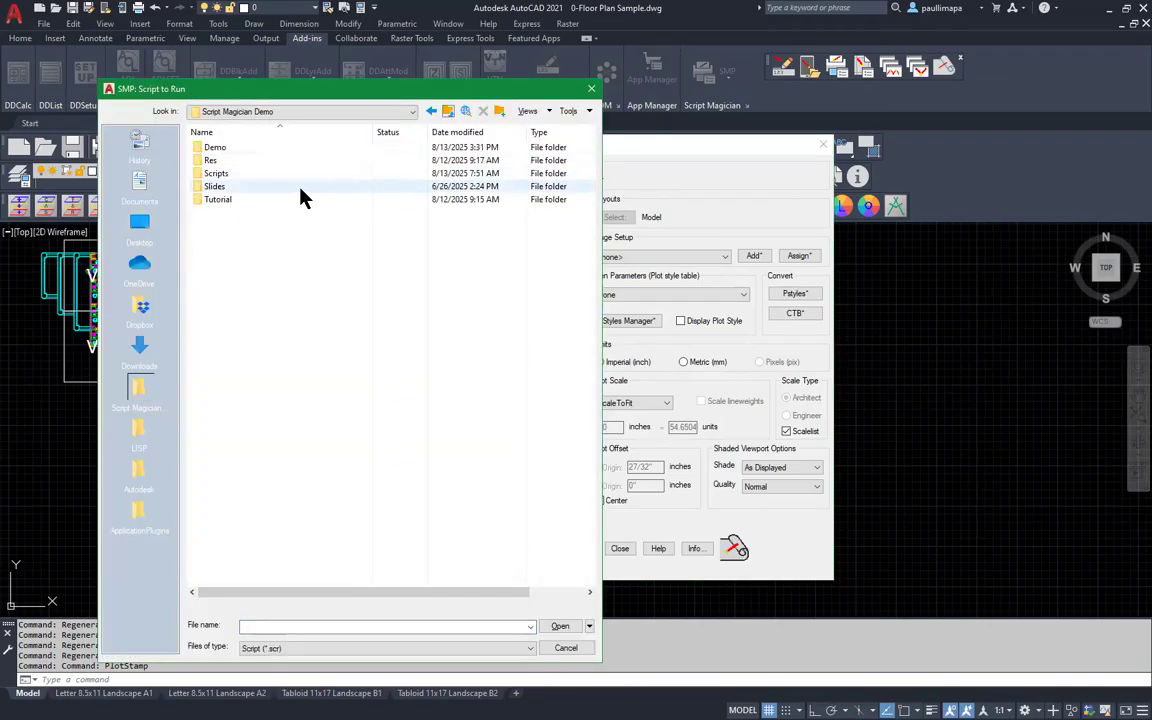
double_click(246, 173)
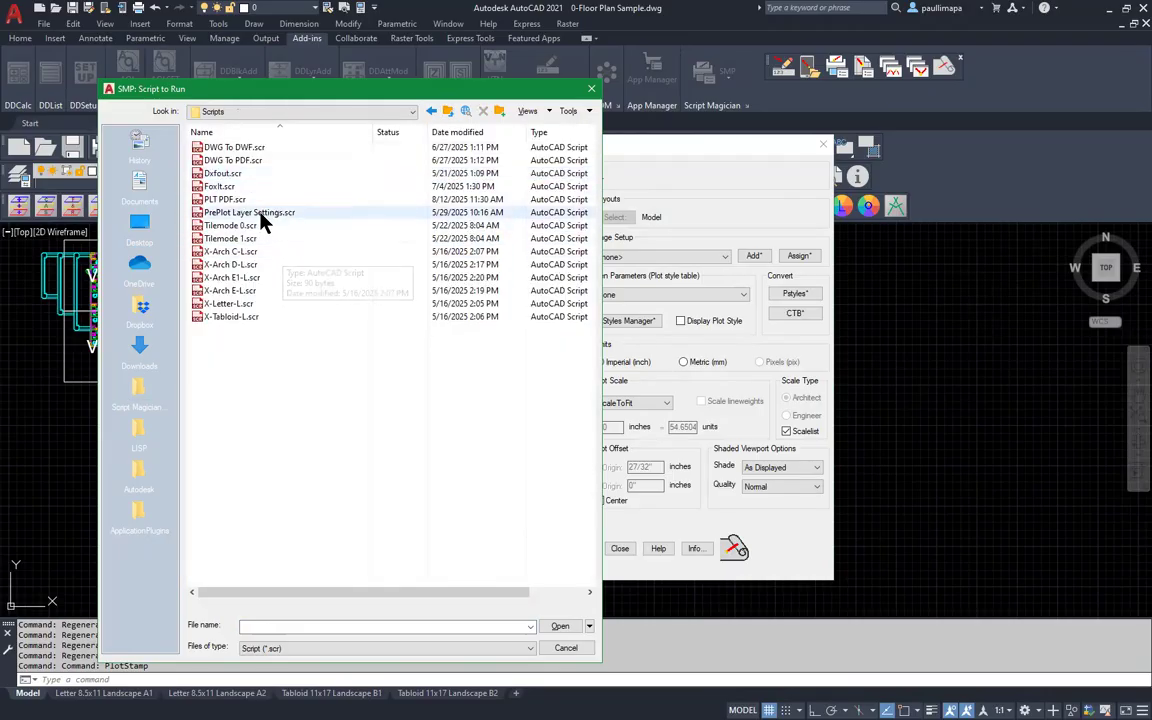
click(263, 222)
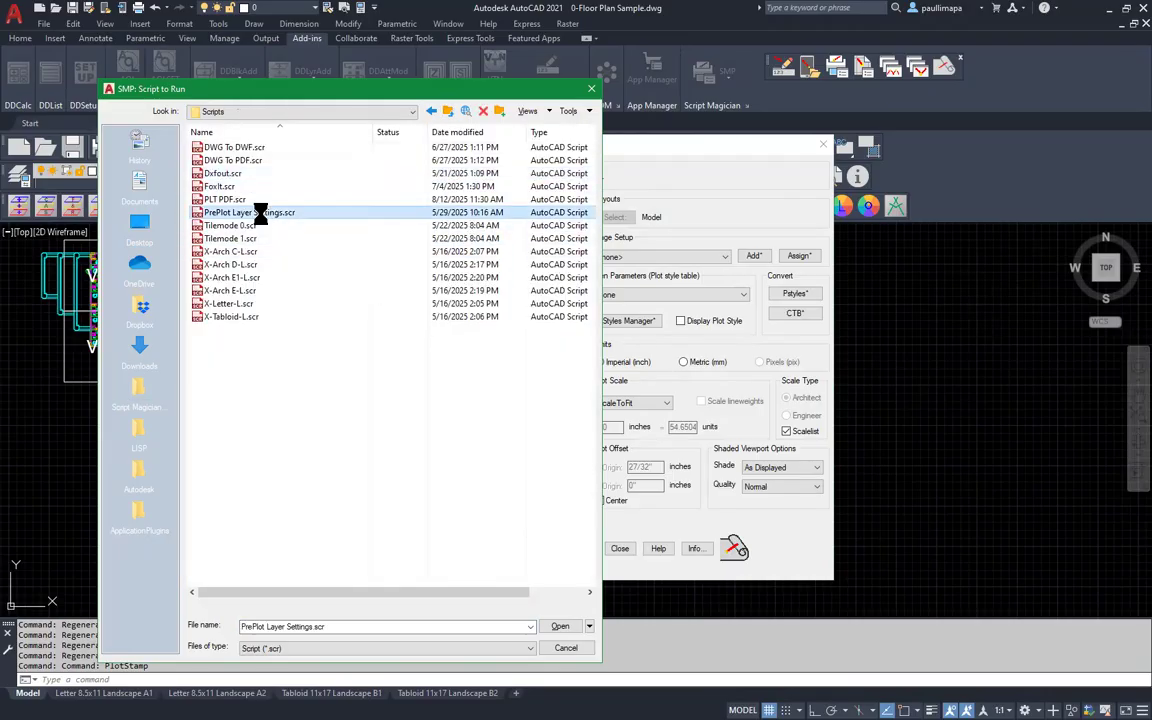
right_click(232, 190)
click(264, 203)
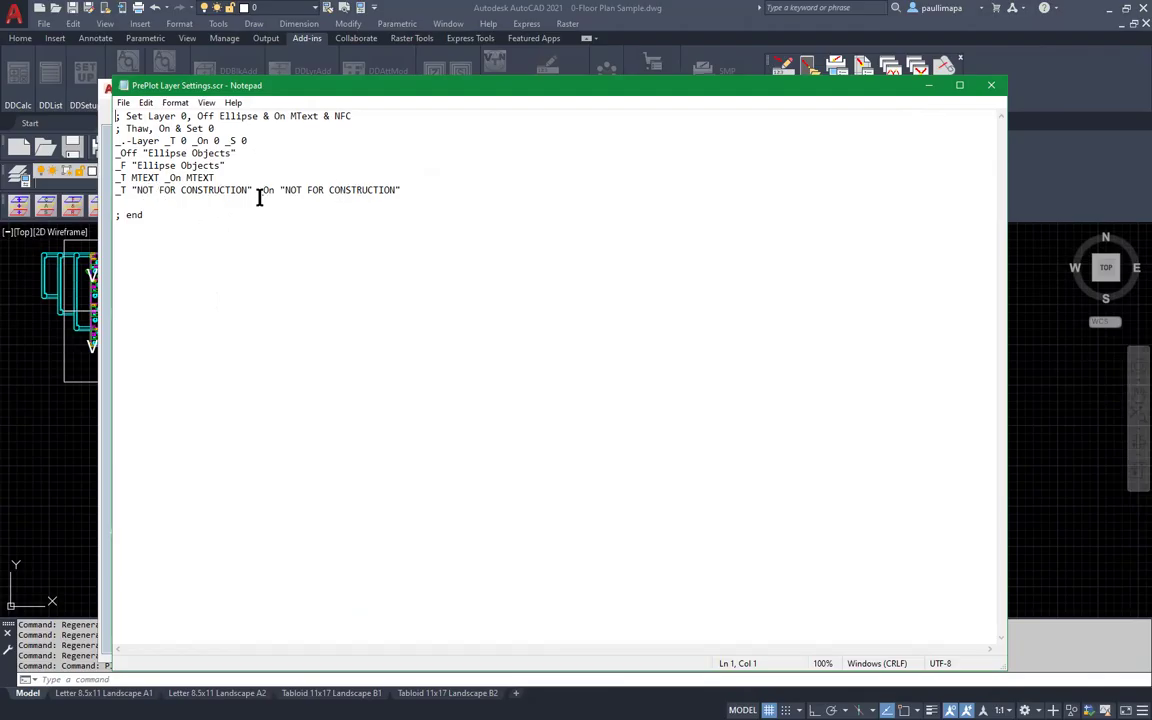
click(987, 86)
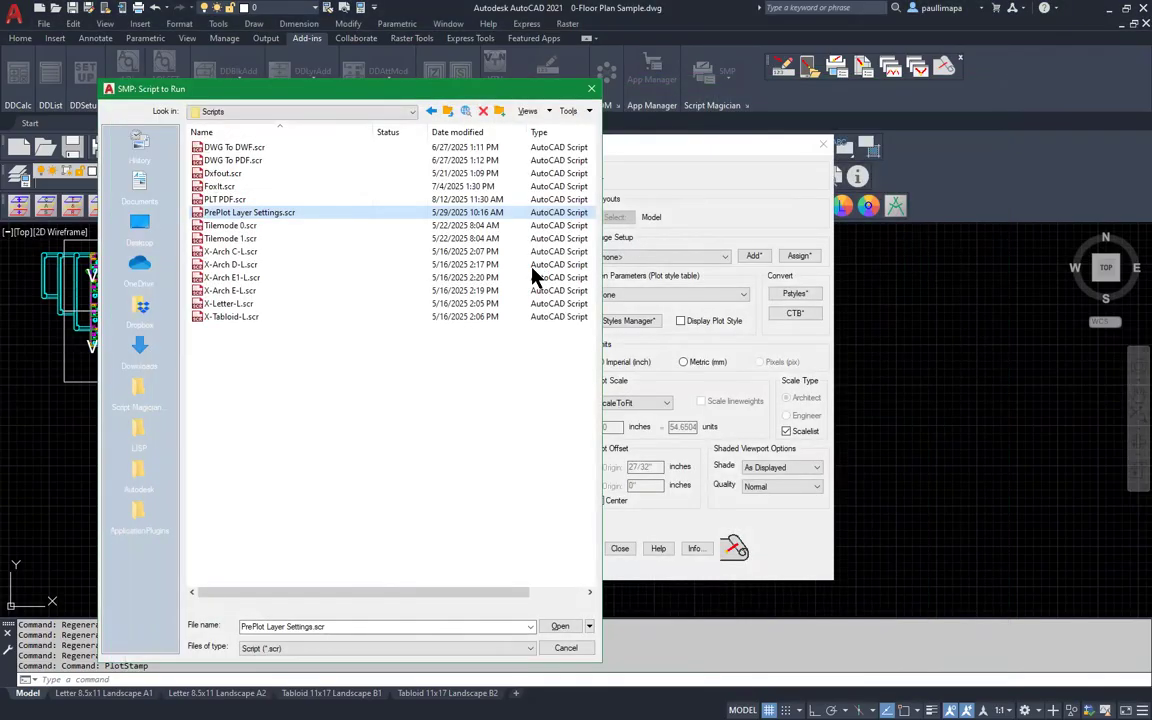
double_click(272, 215)
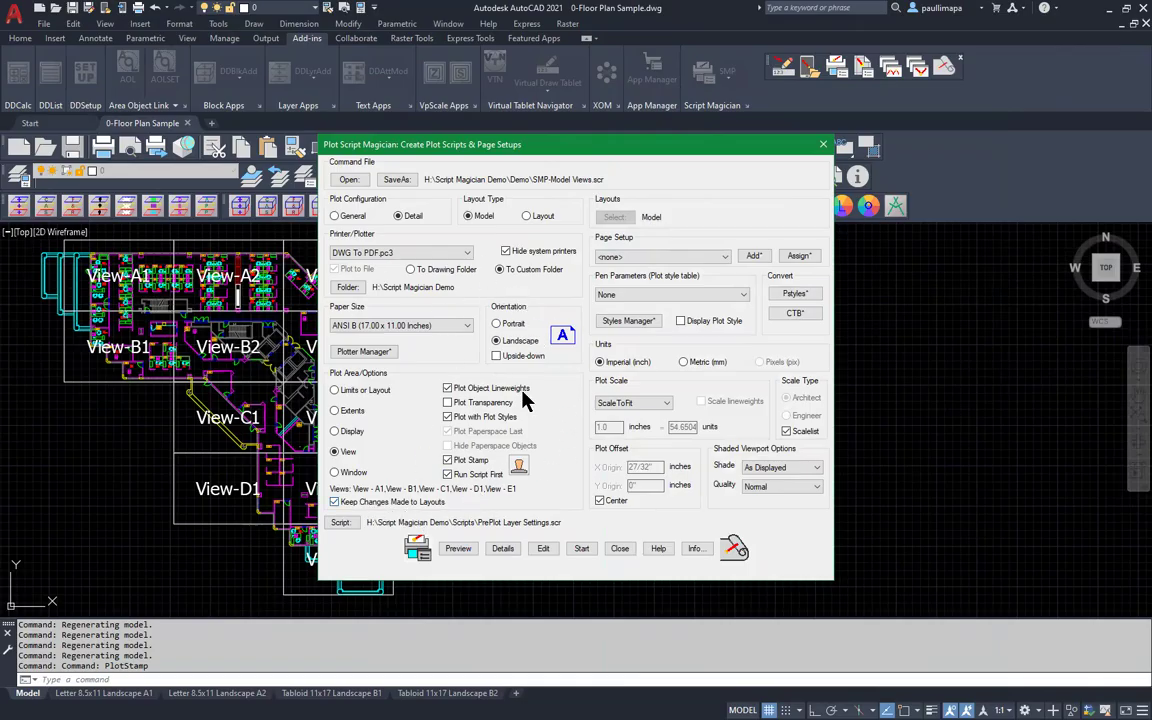
Step: Save the current plot settings as a page setup, overwriting the existing Model Views 2
click(755, 257)
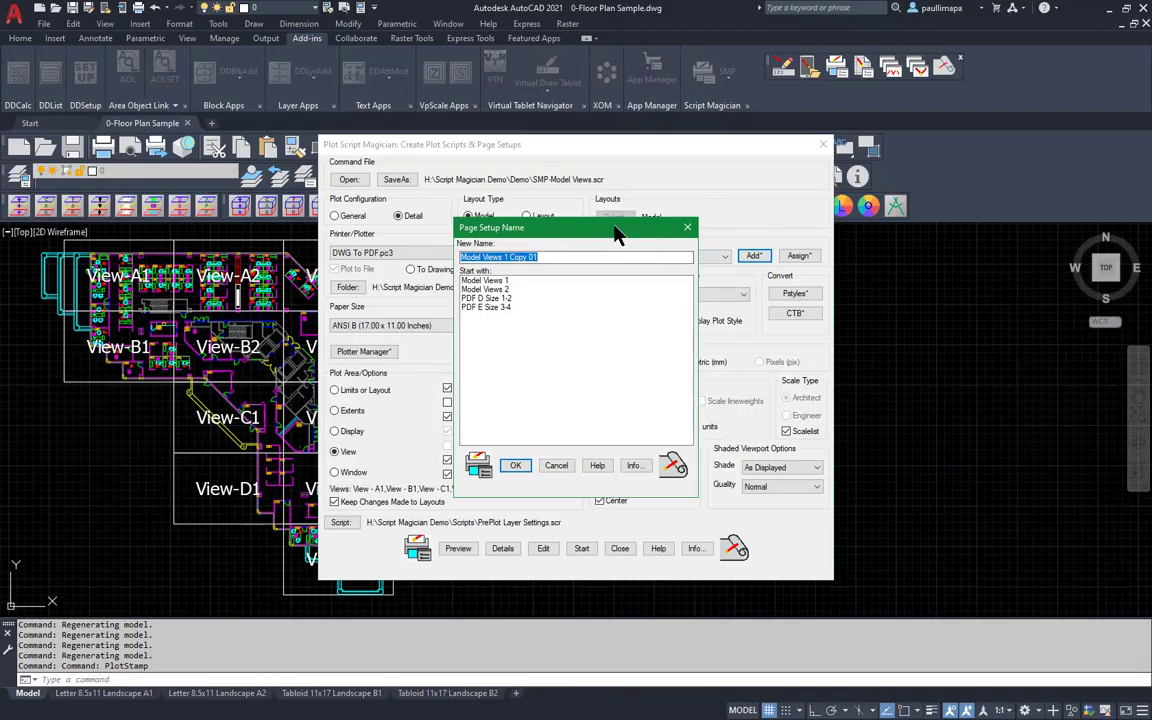
drag(617, 233, 704, 295)
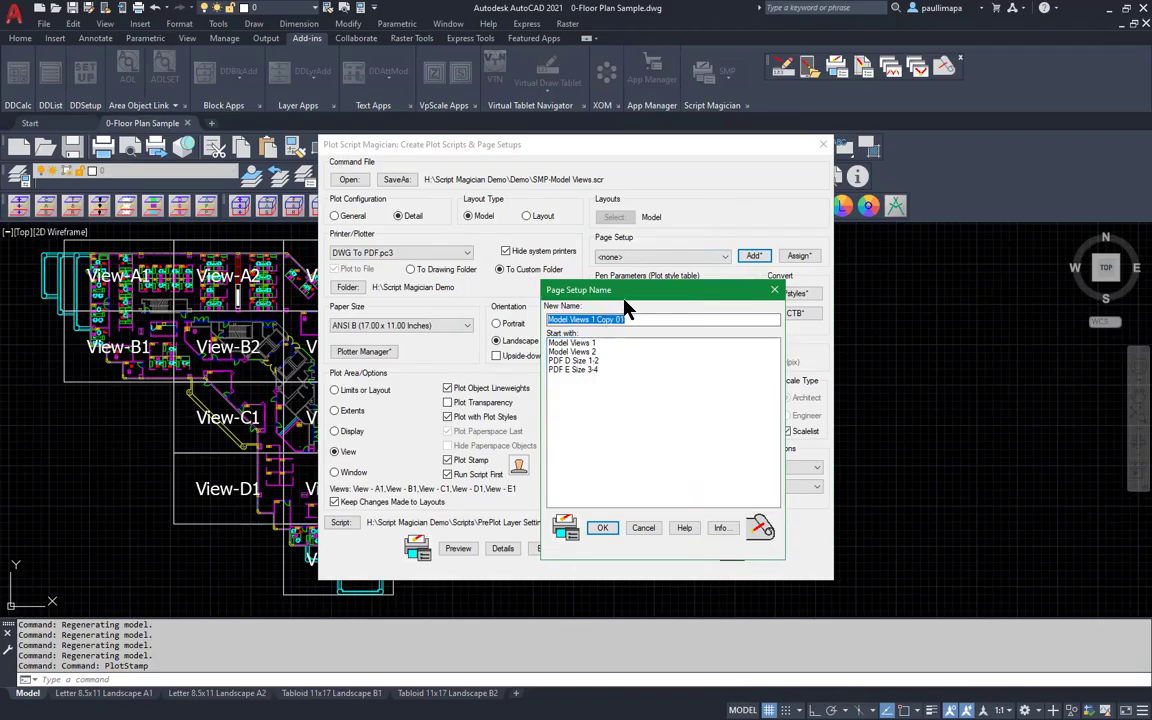
double_click(579, 352)
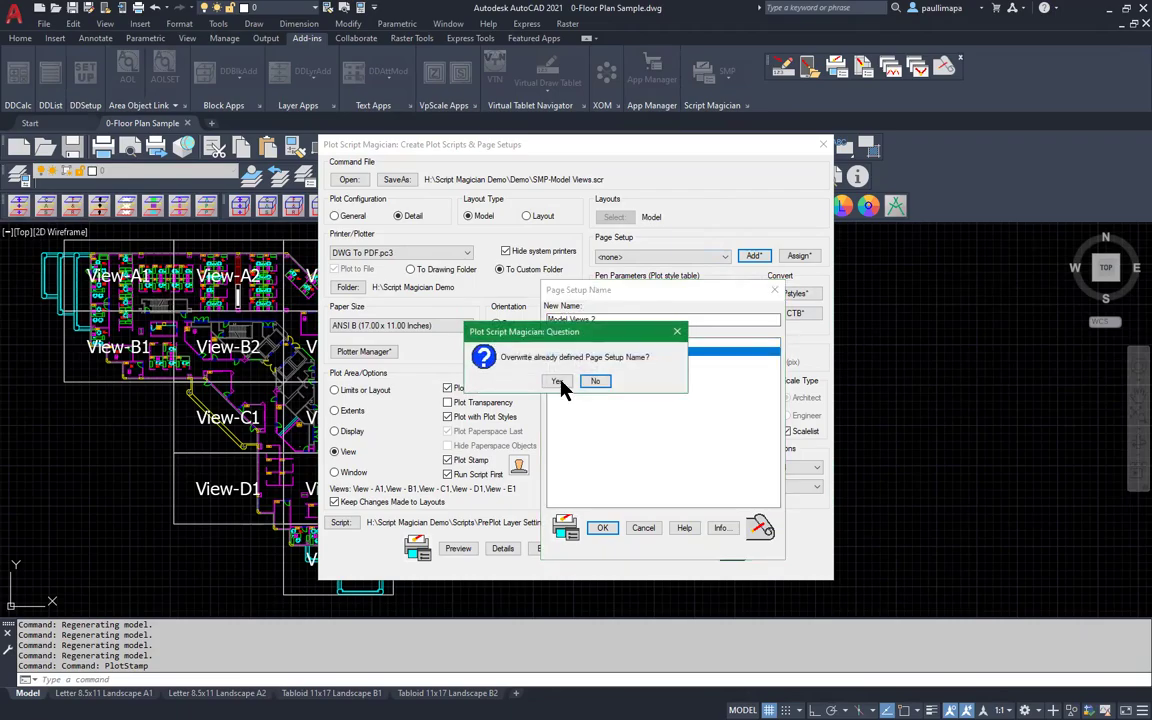
click(558, 382)
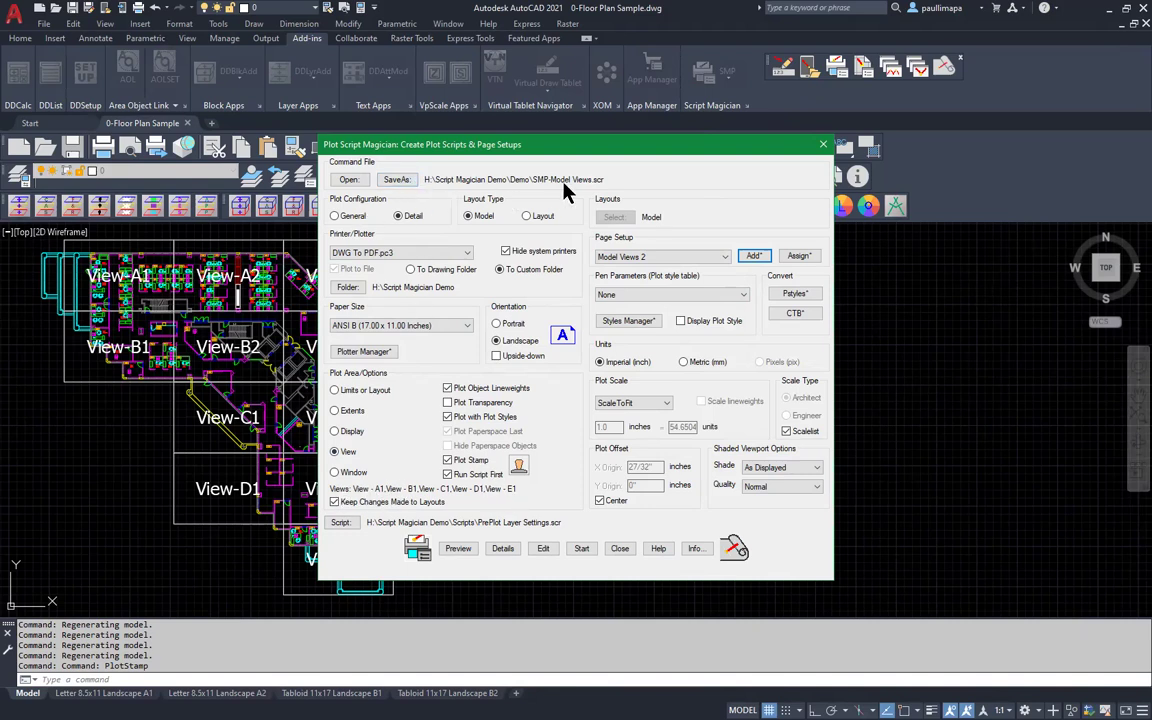
Step: Set the plot style table to monochrome.ctb
click(693, 295)
scroll(757, 482, down, 10)
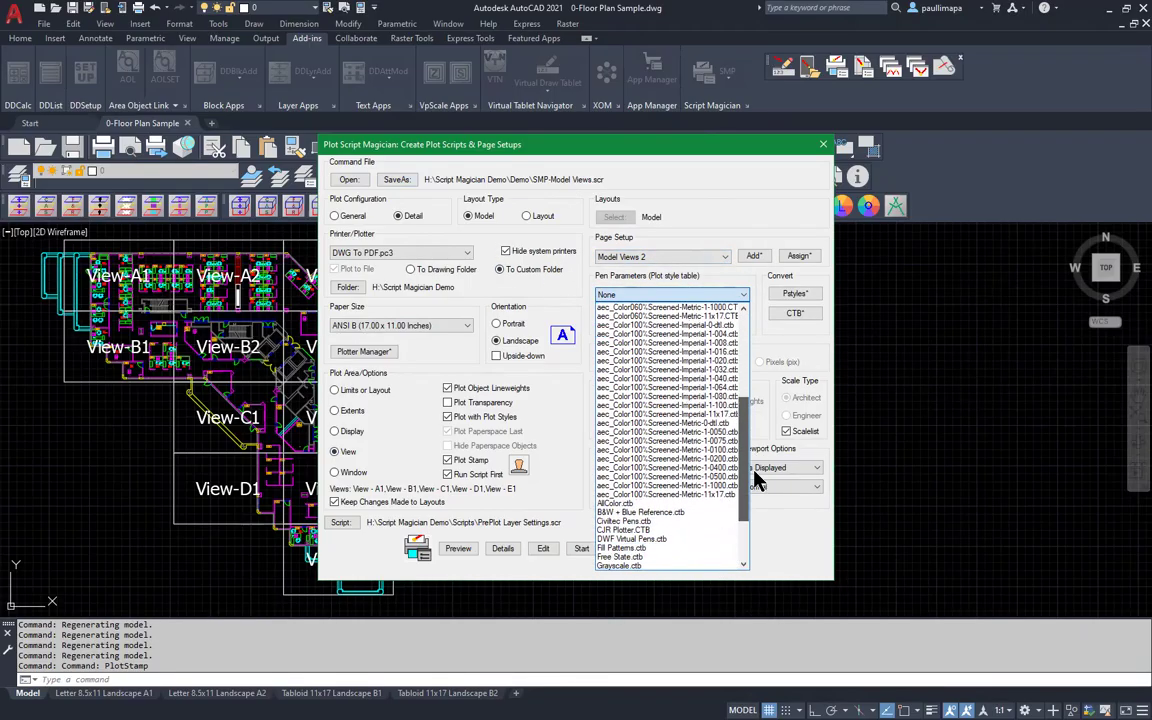
scroll(750, 484, down, 2)
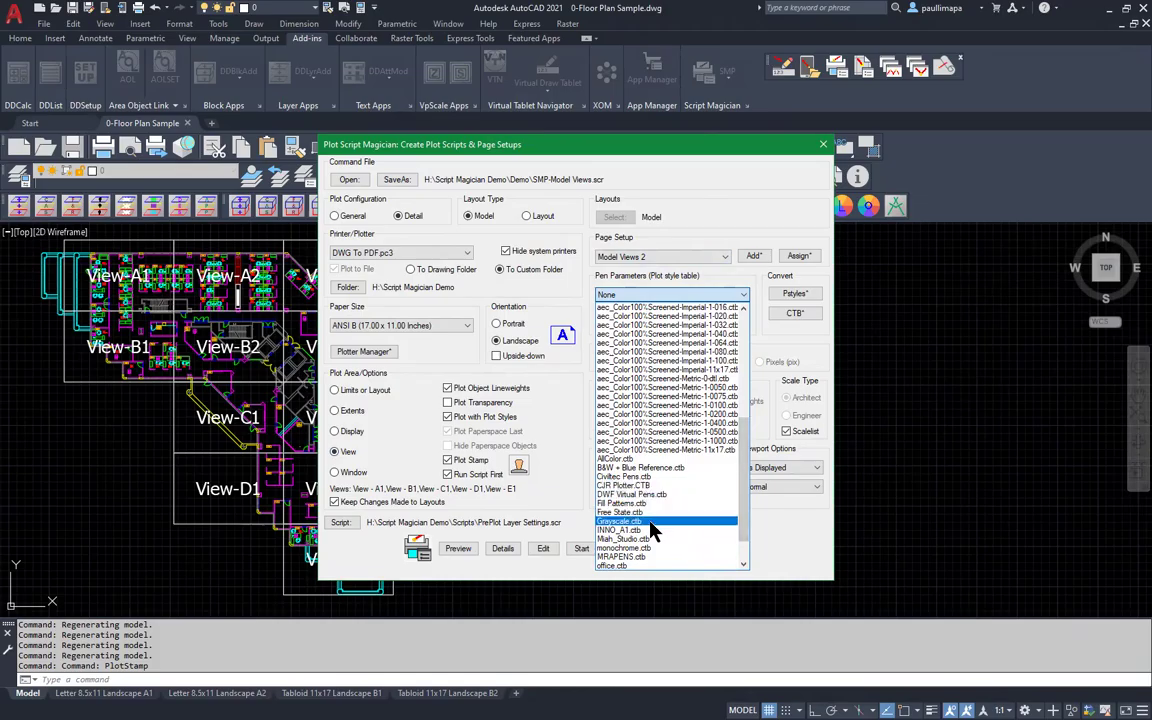
click(648, 548)
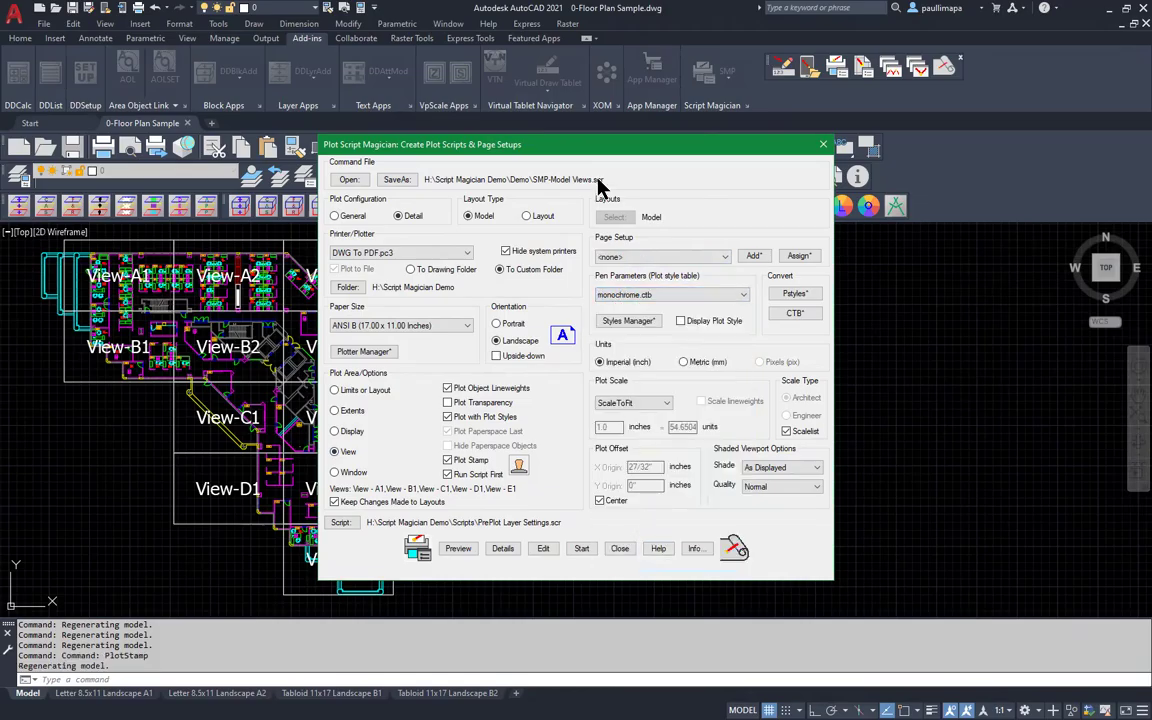
Step: Move the dialog clear of the floor plan and turn on plot style display, toggling it to compare the drawing's appearance
drag(608, 155, 771, 173)
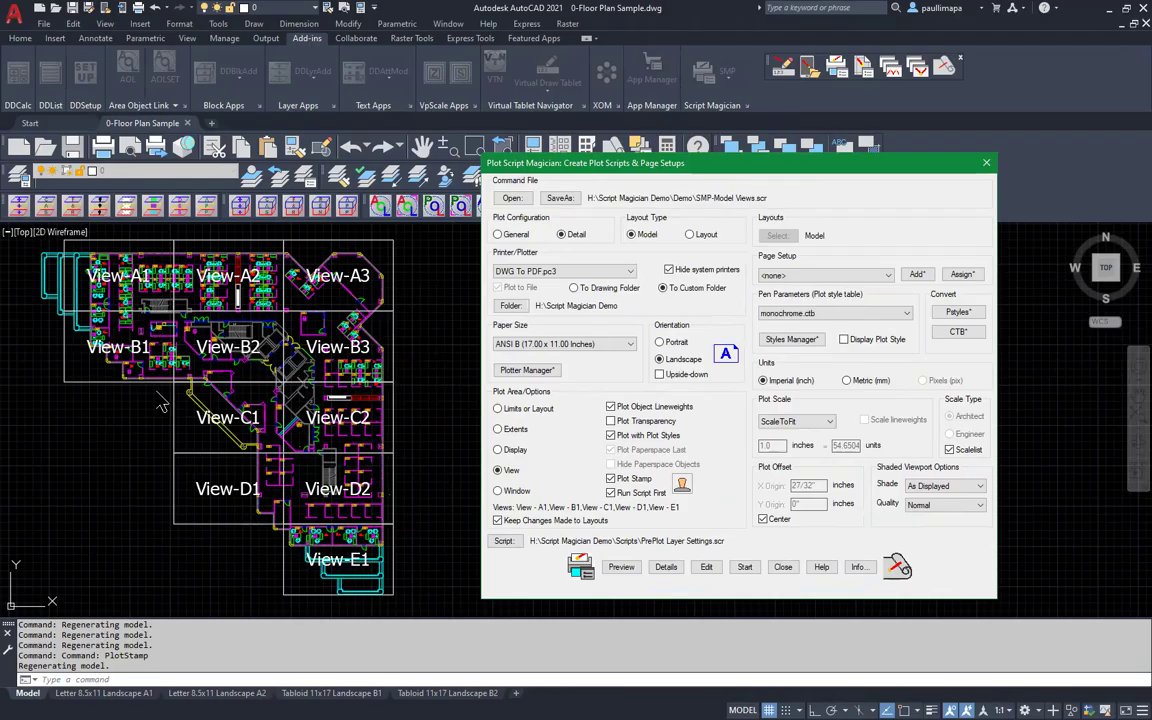
click(844, 340)
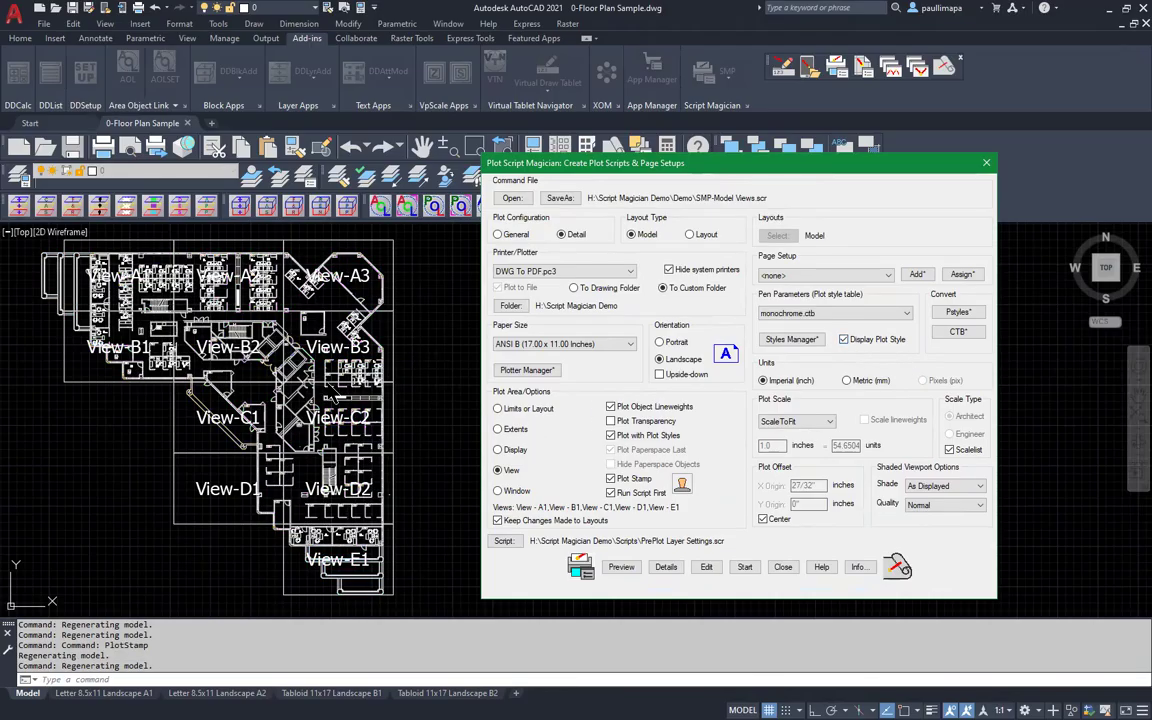
click(845, 341)
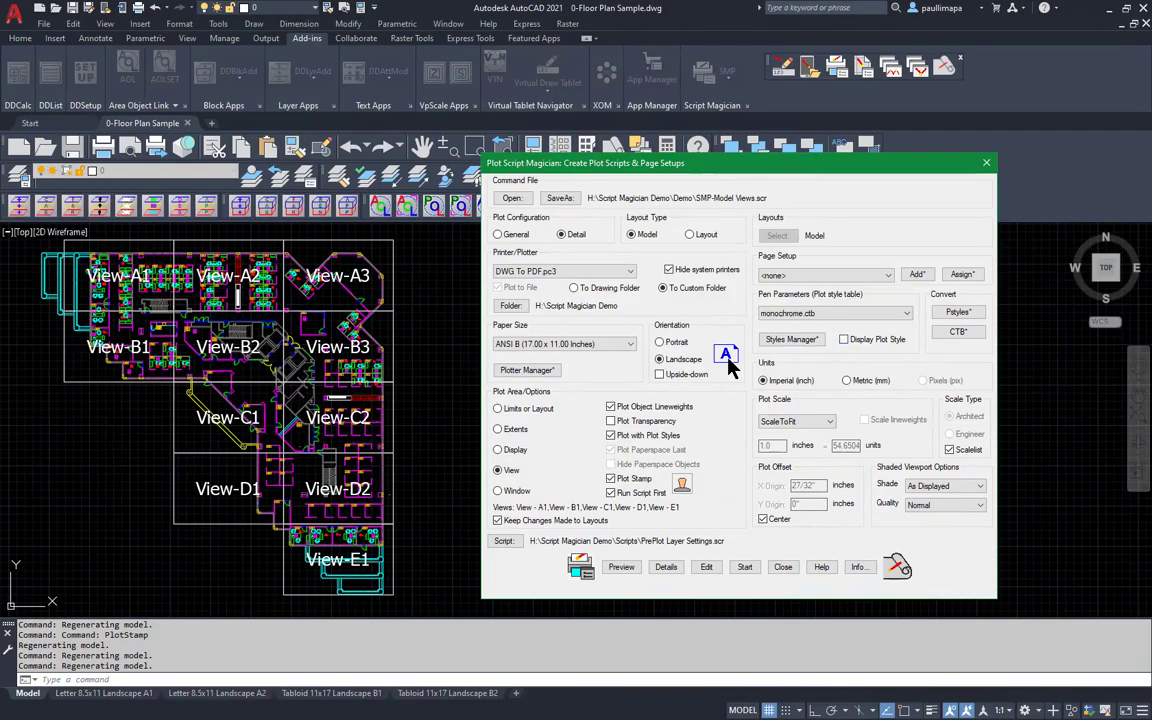
click(844, 340)
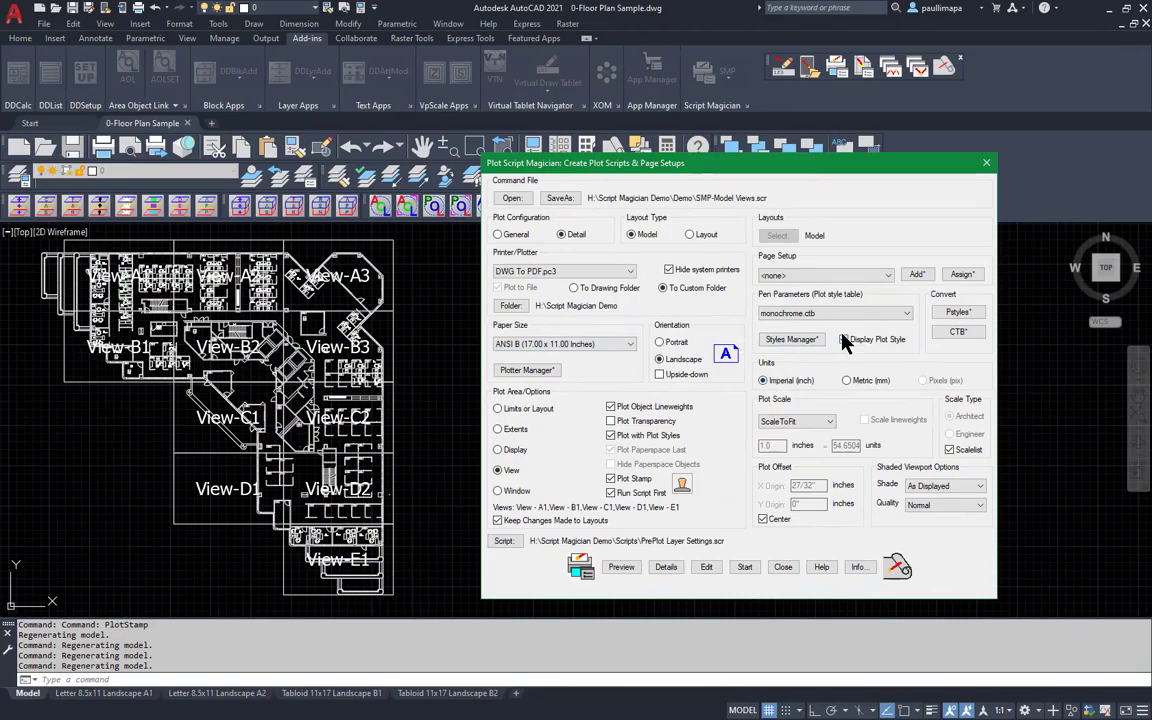
Step: Try the AllColor.ctb and Grayscale.ctb plot style tables on the displayed floor plan and return to monochrome.ctb
click(805, 313)
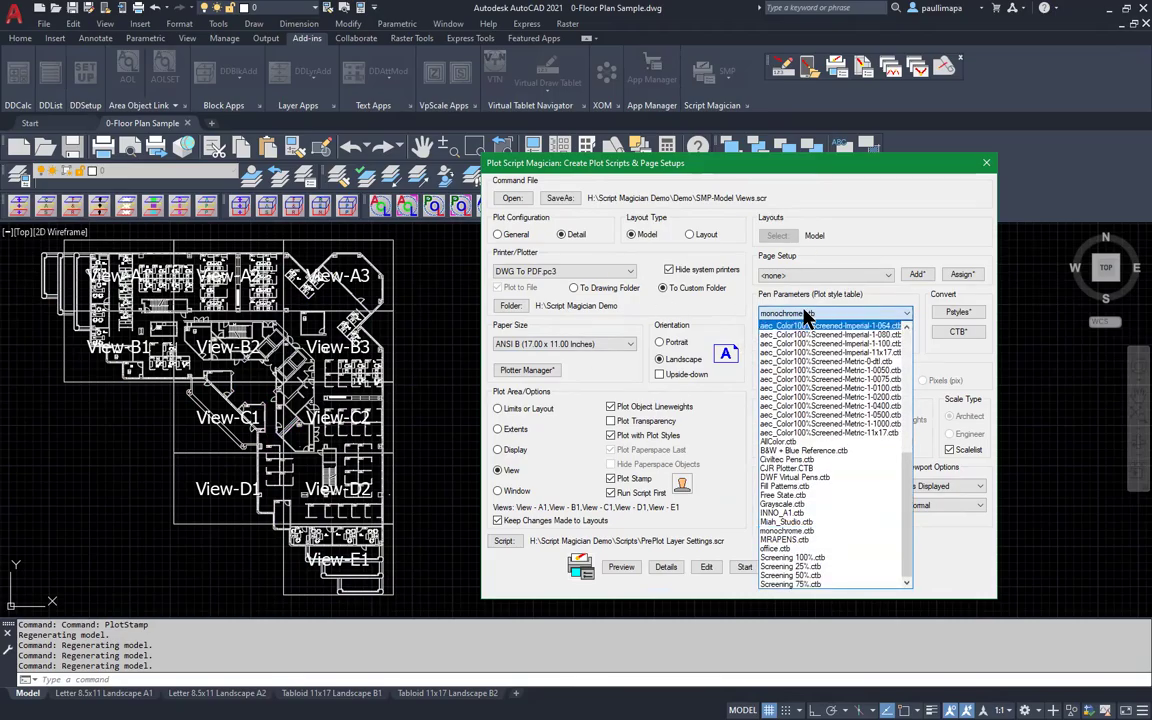
click(822, 443)
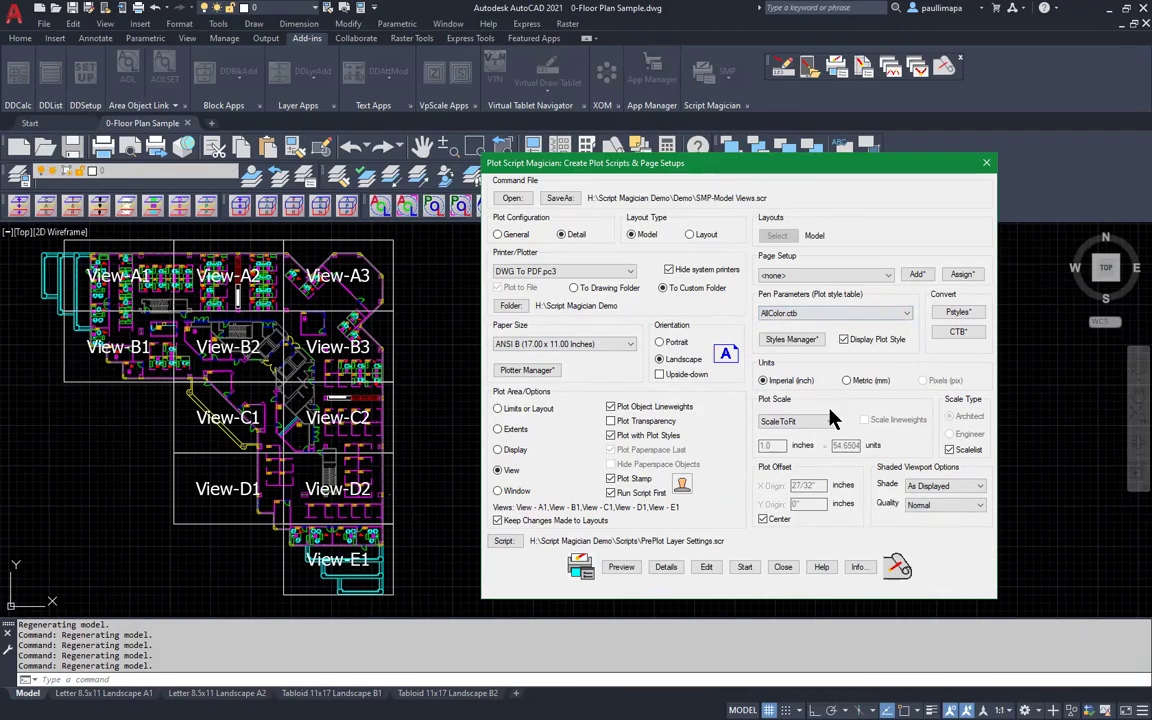
click(843, 340)
click(845, 314)
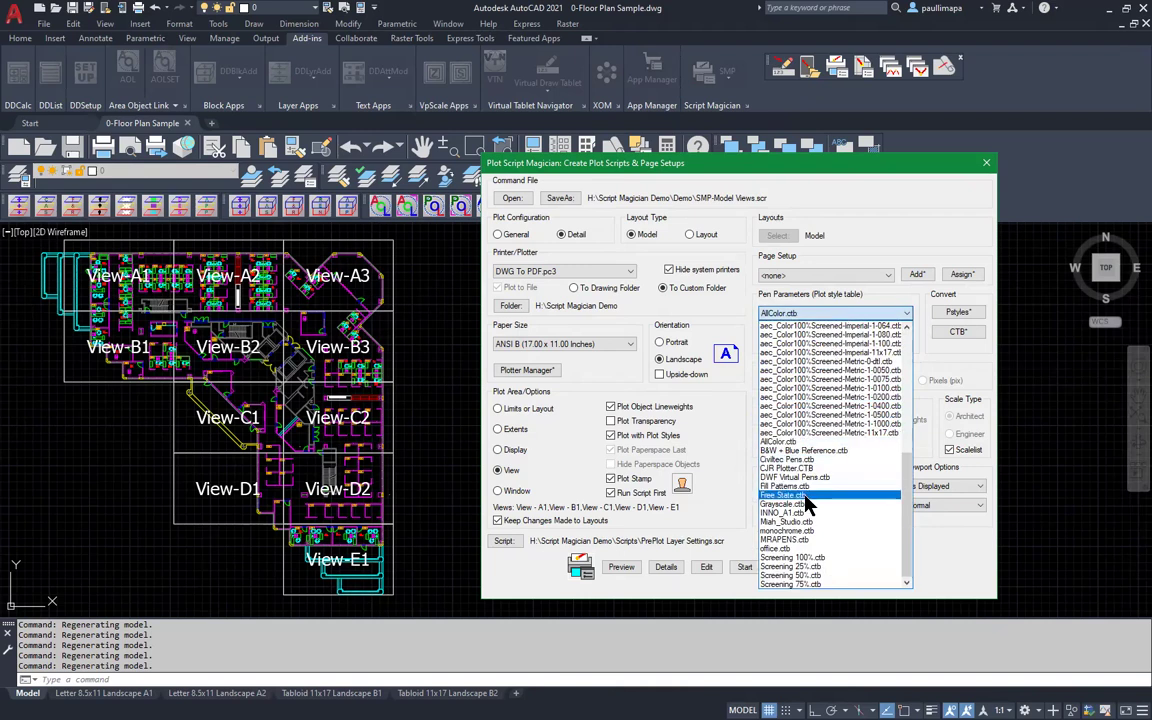
click(780, 465)
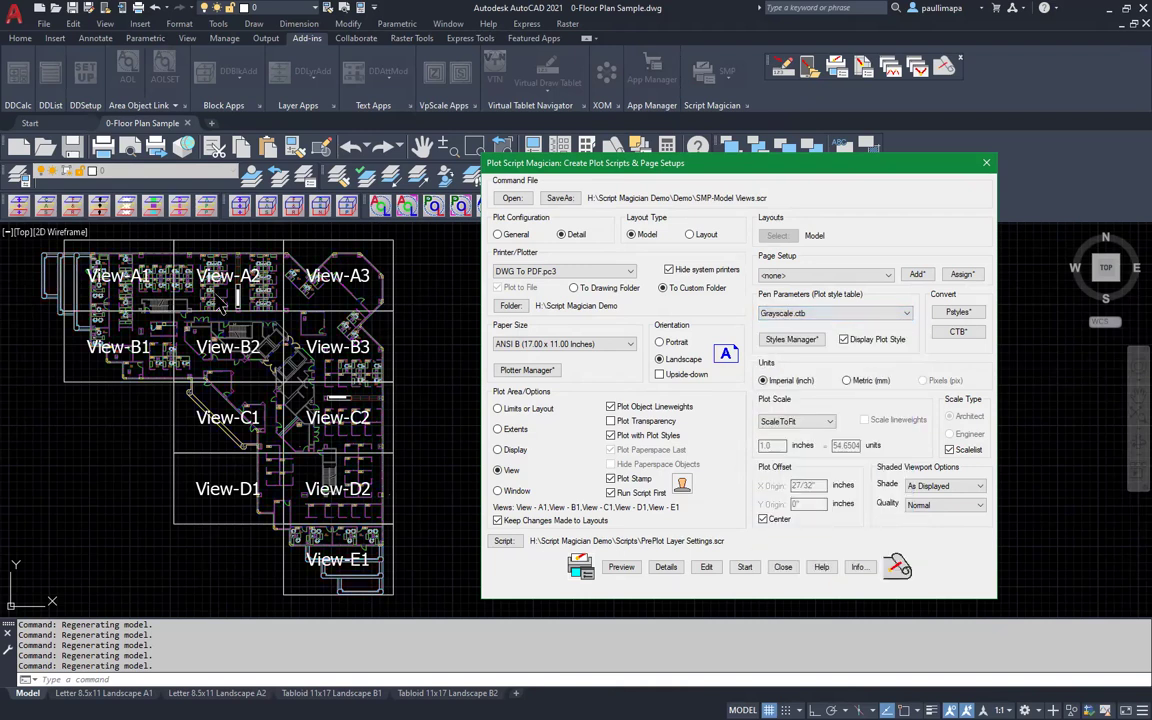
click(850, 313)
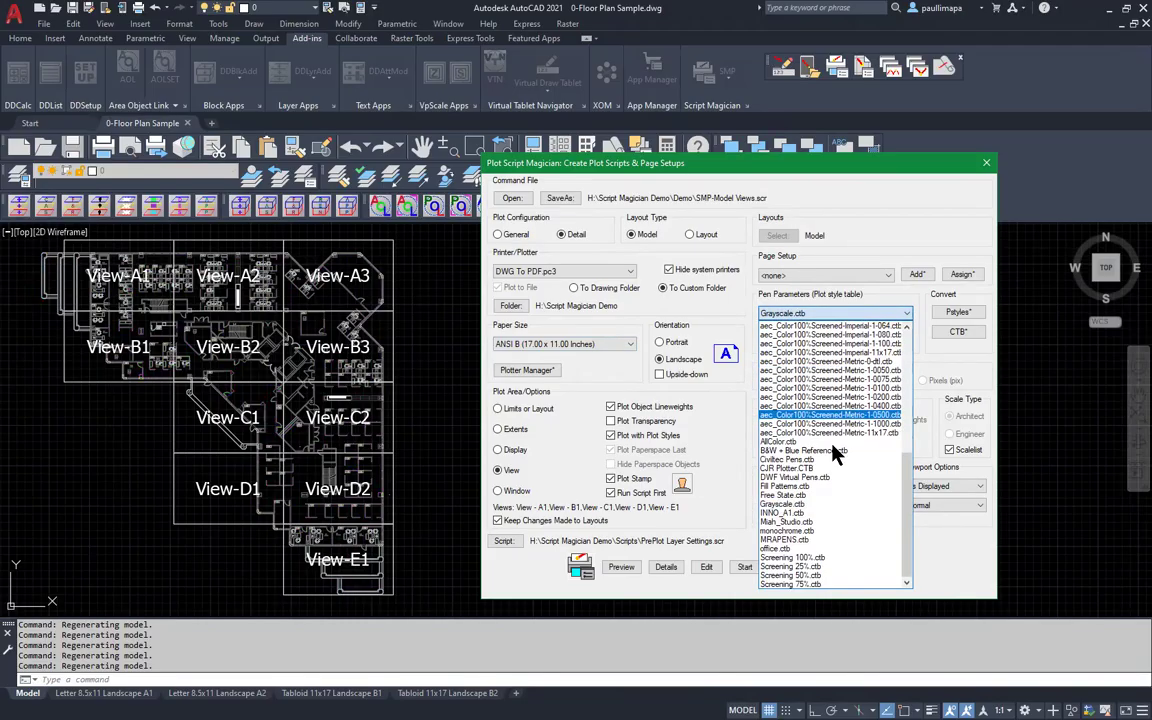
click(858, 278)
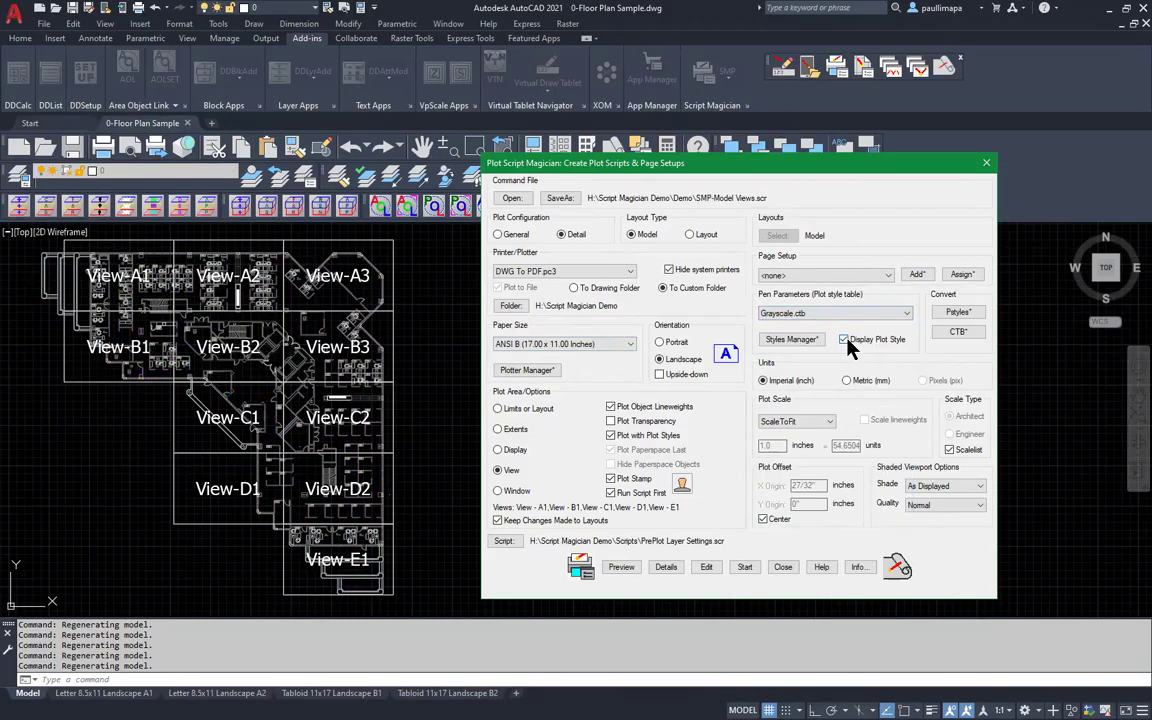
click(850, 313)
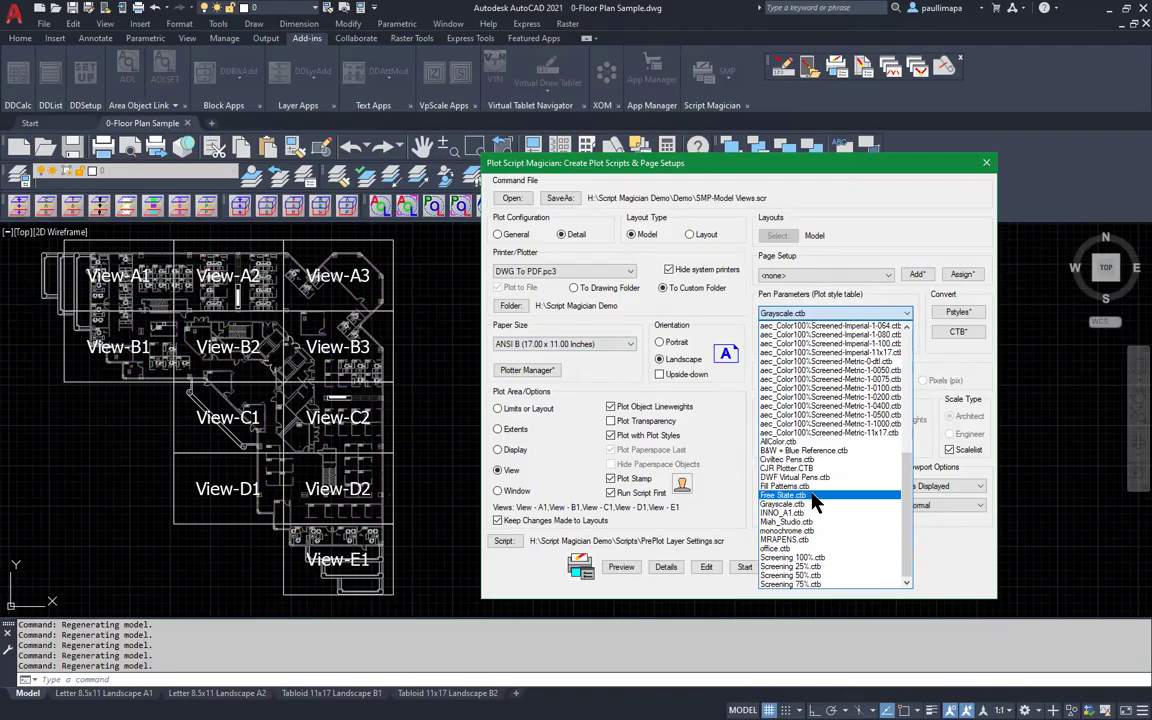
click(803, 531)
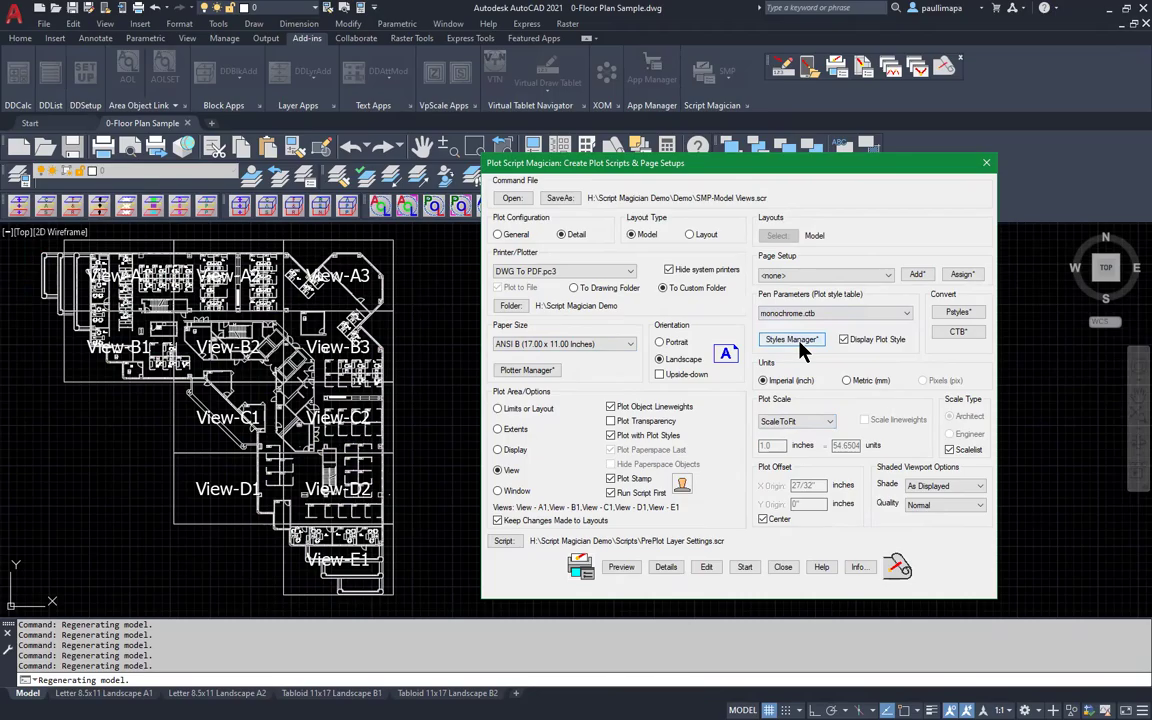
Step: Review the available plot scales, set the scale to 1/4" = 1'-0" from the Architect scales, and re-enable Scalelist
click(828, 422)
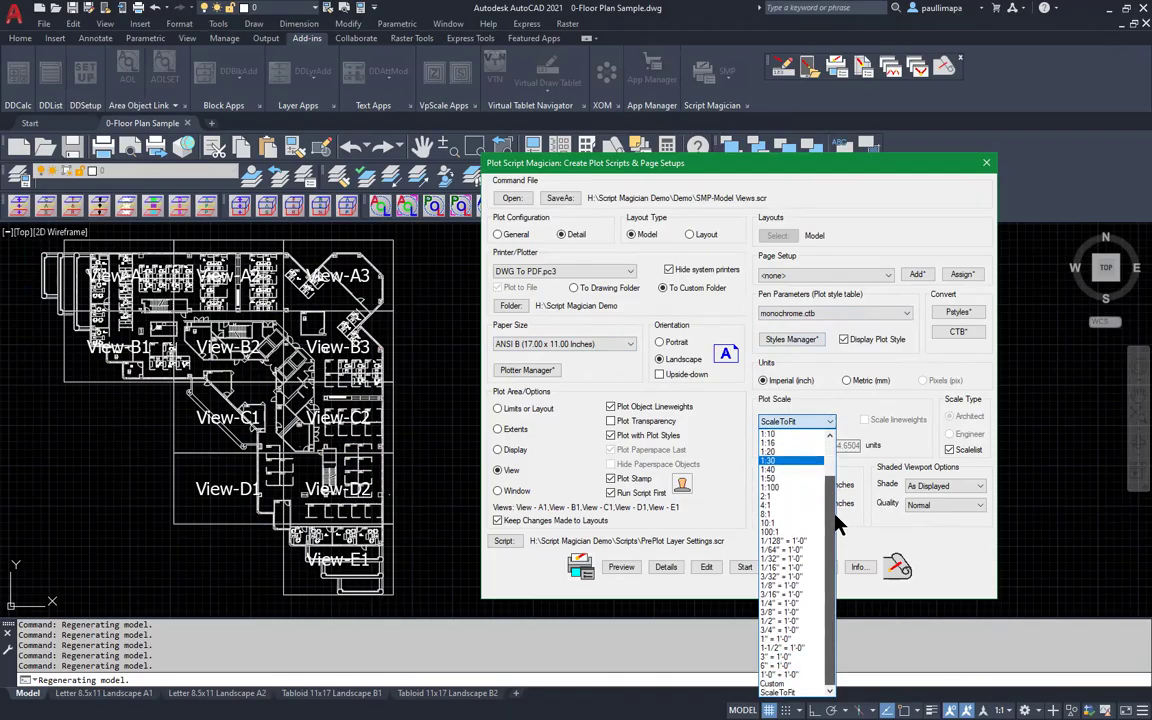
click(822, 398)
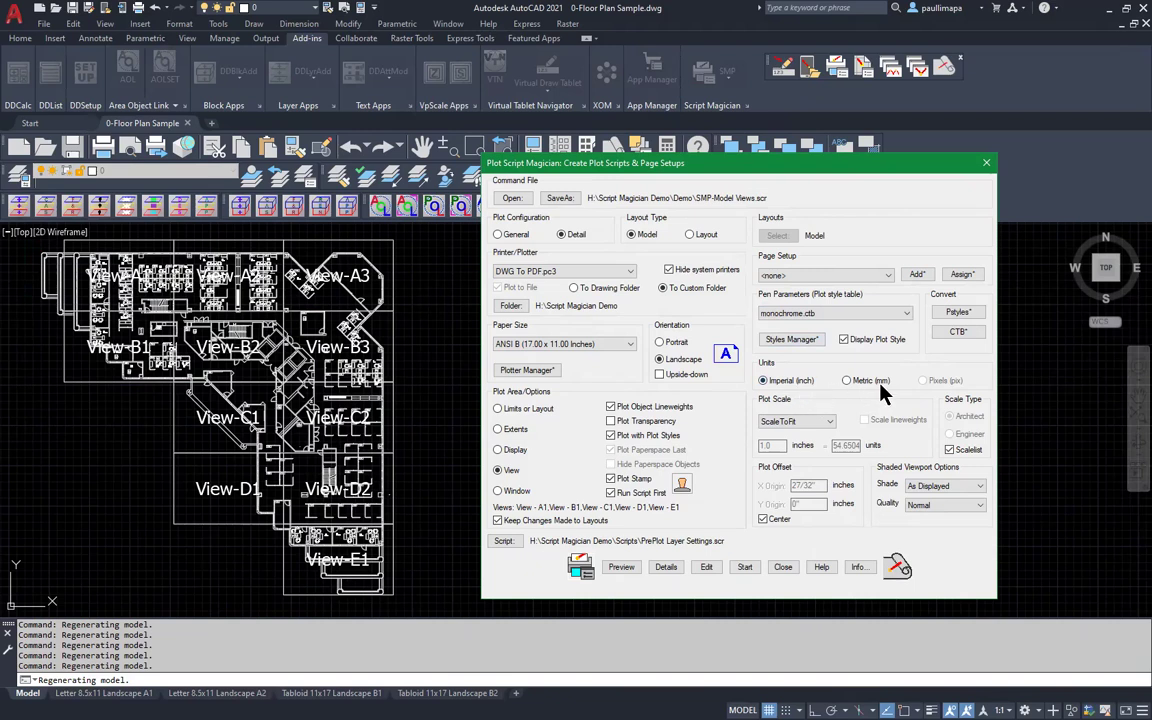
click(949, 449)
click(800, 421)
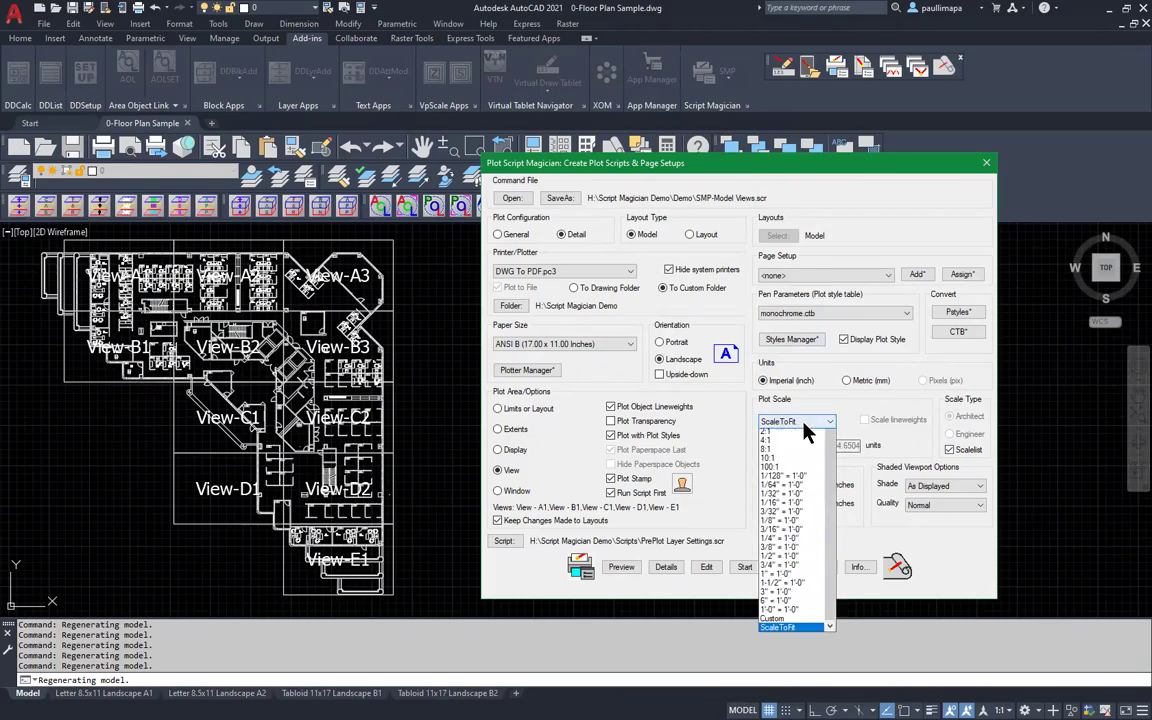
click(817, 387)
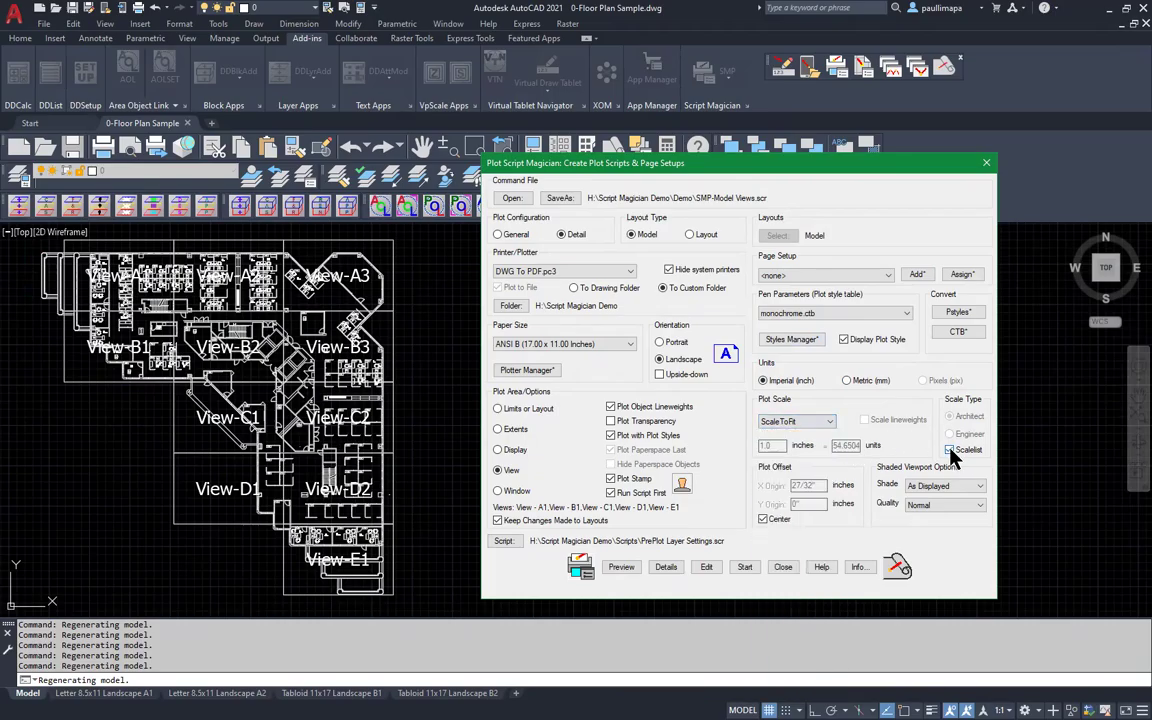
click(950, 450)
click(792, 421)
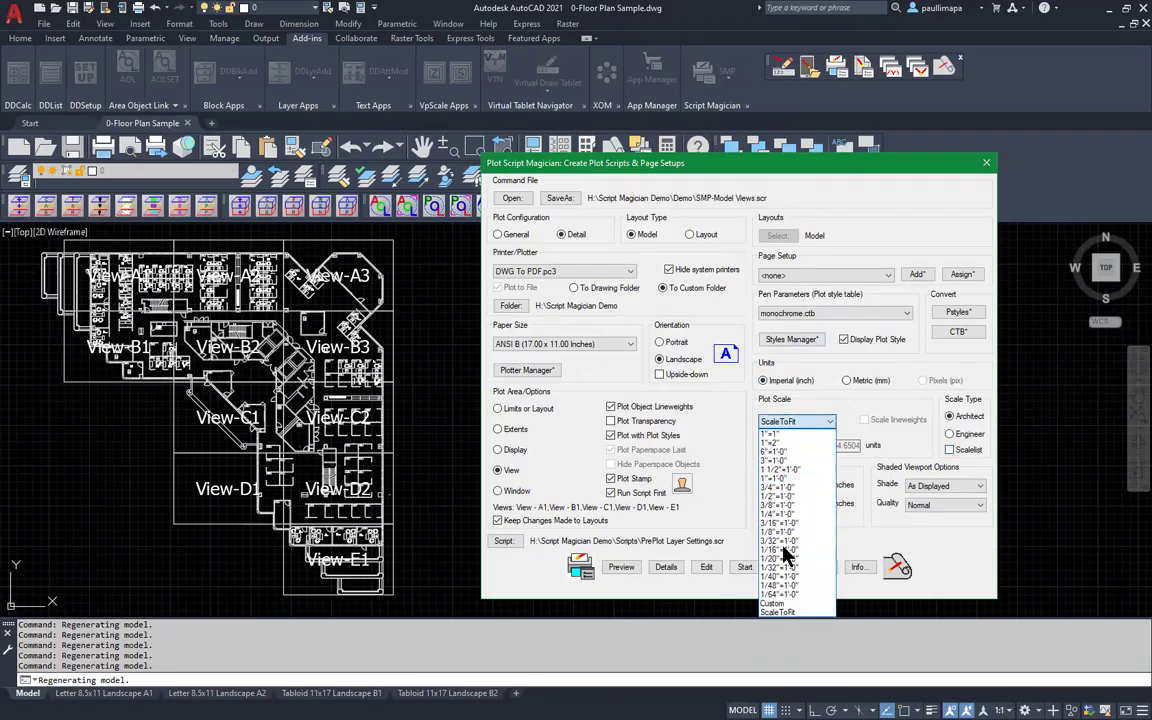
click(790, 514)
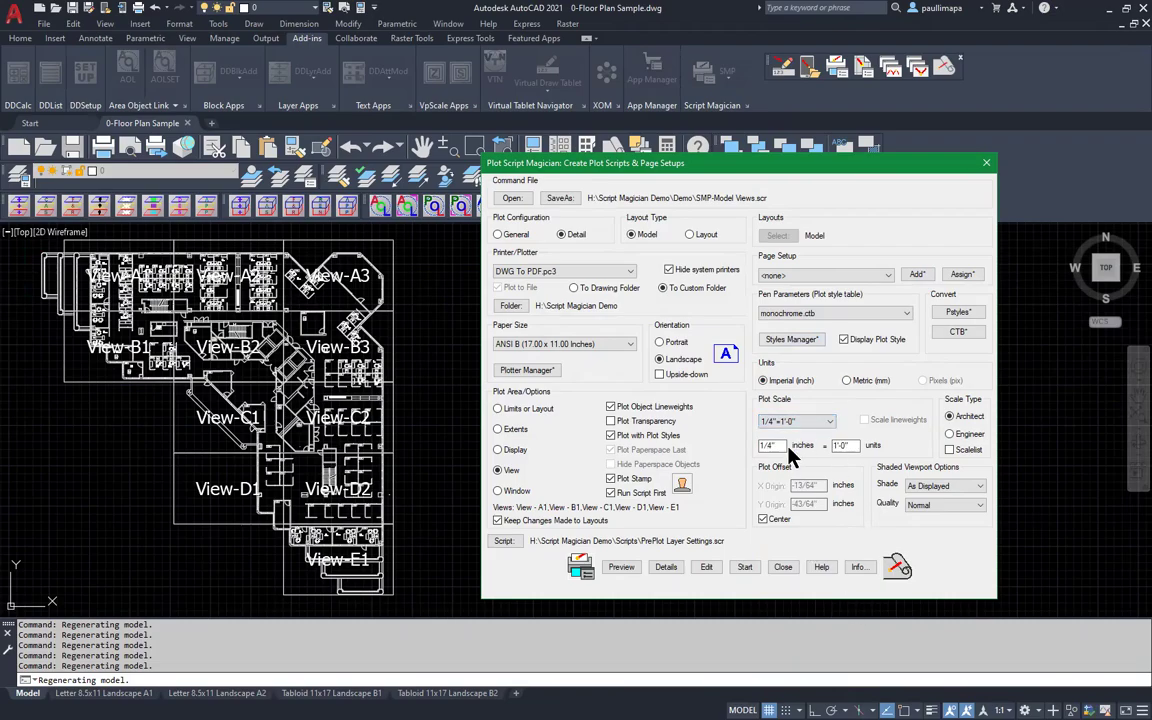
click(950, 449)
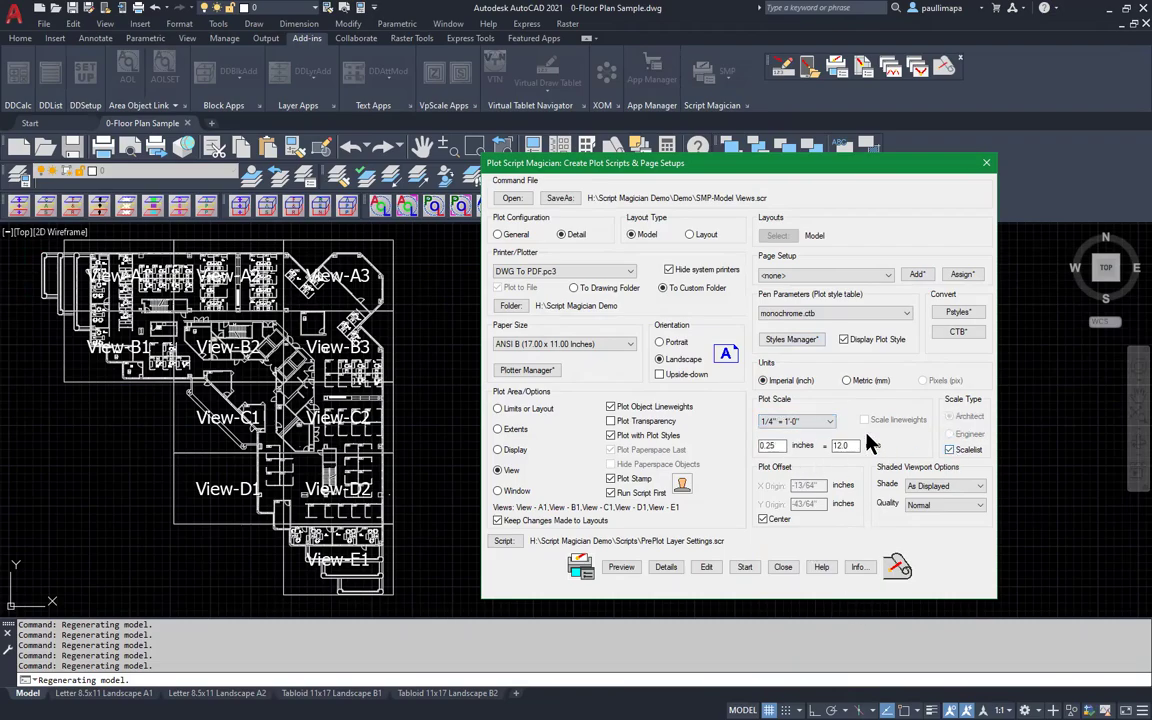
Step: Select 1/4" = 1'-0" from the listed plot scales and keep the plot centered on the sheet
click(806, 422)
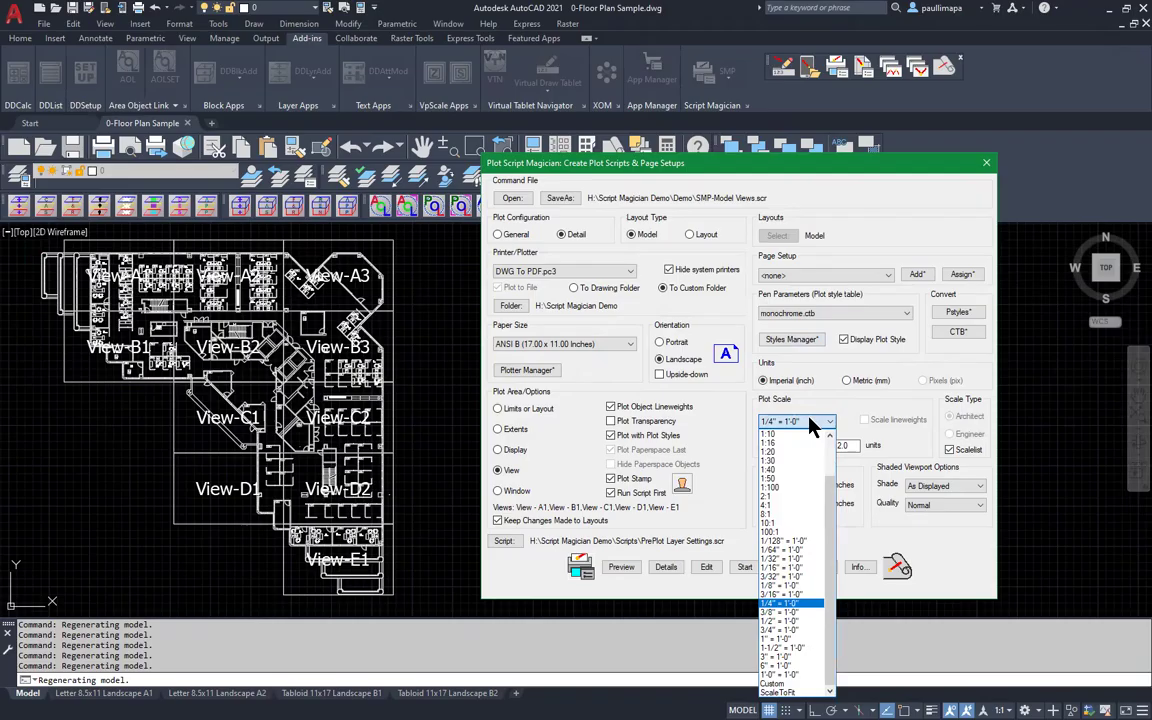
click(800, 604)
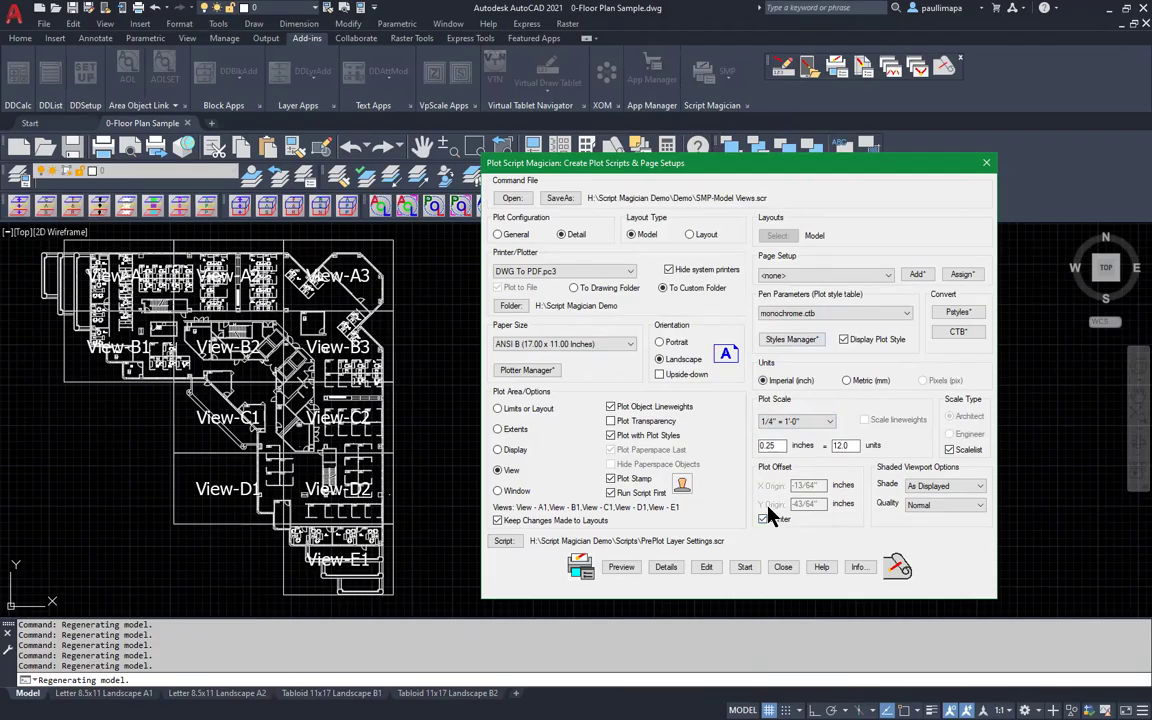
click(760, 518)
Step: Preview the plot of View-A1 with the configured settings and exit the preview
click(621, 567)
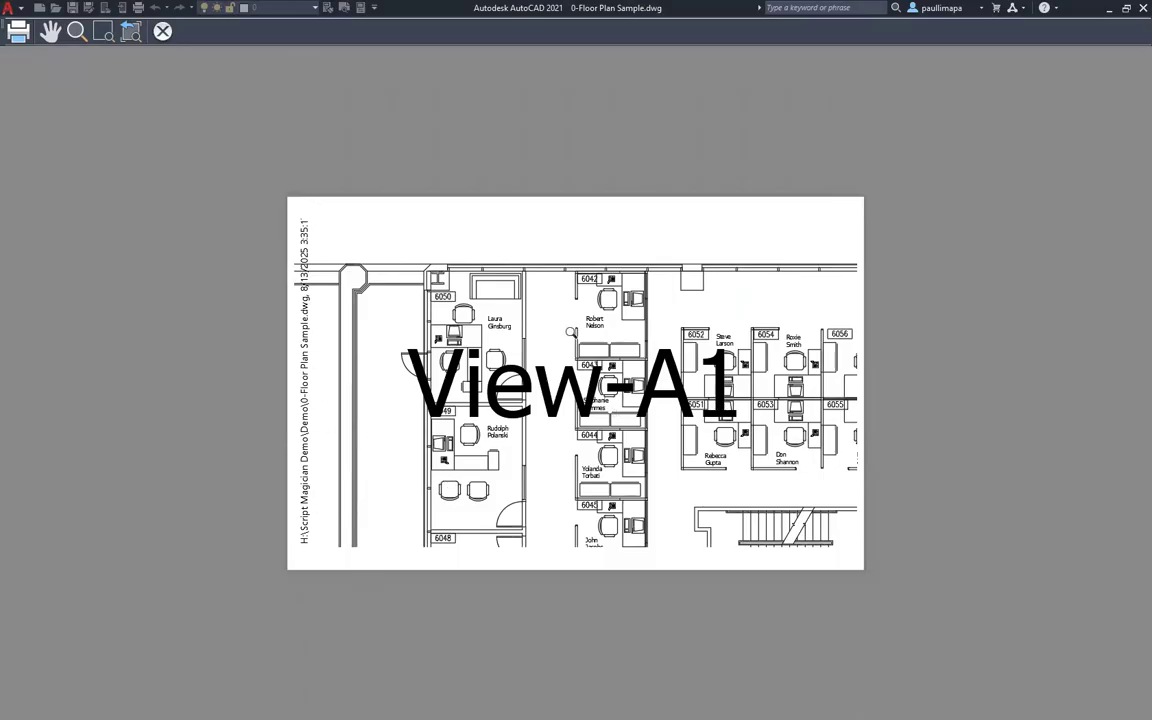
right_click(572, 333)
click(602, 344)
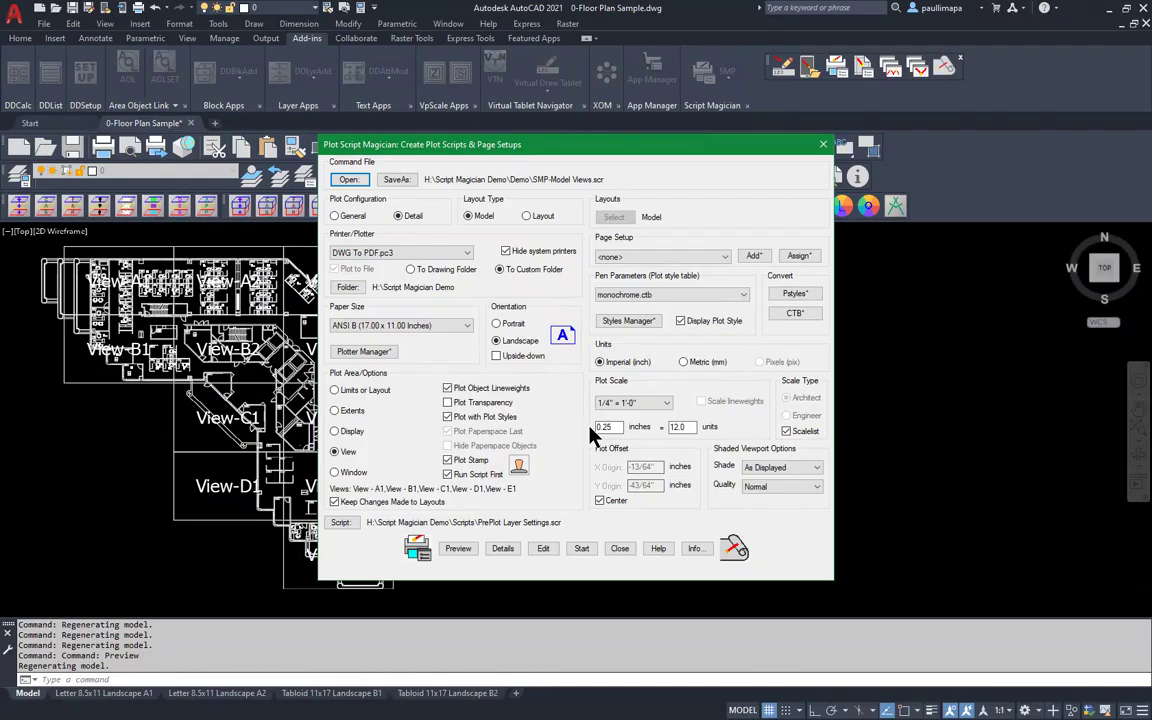
Step: Generate the SMP-Model Views.scr script, open it in Notepad and locate where the recorded settings end and the script commands begin
click(543, 551)
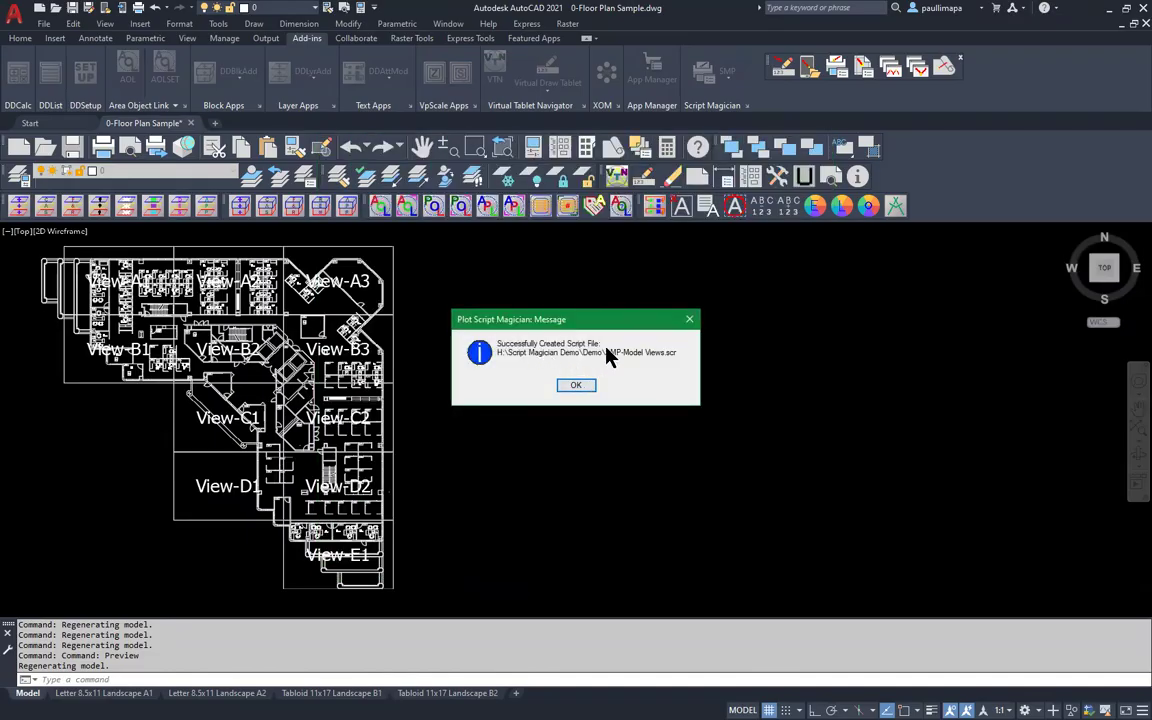
click(576, 387)
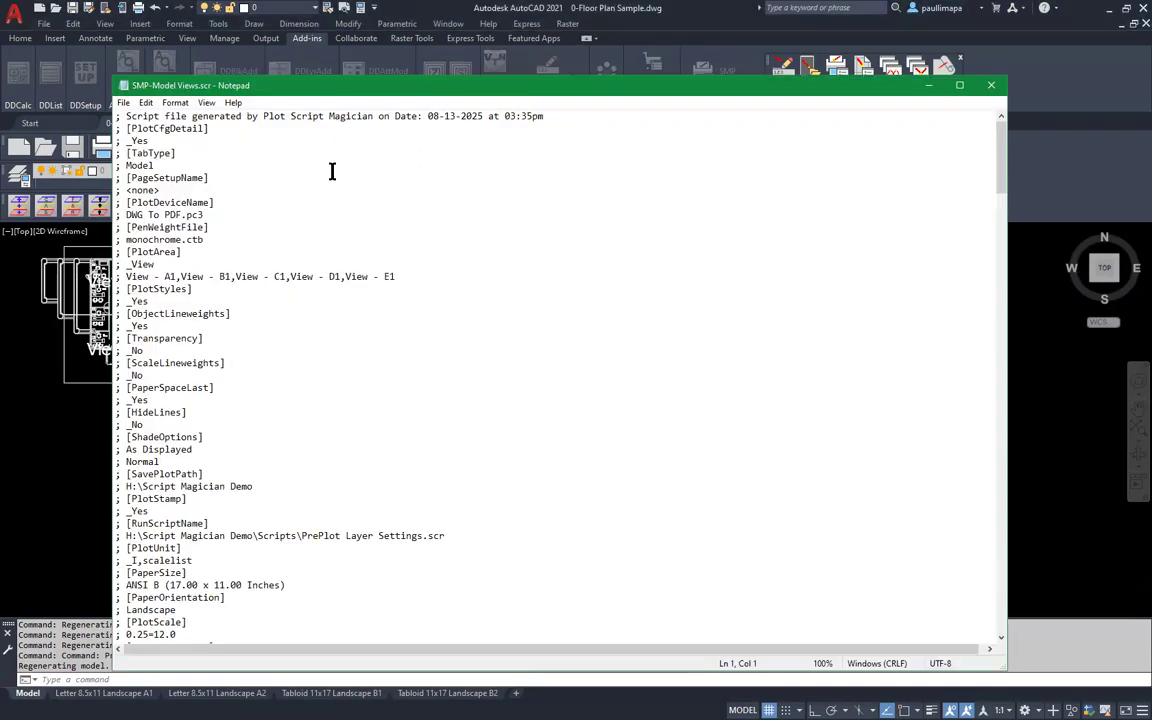
drag(116, 117, 163, 634)
scroll(280, 601, down, 7)
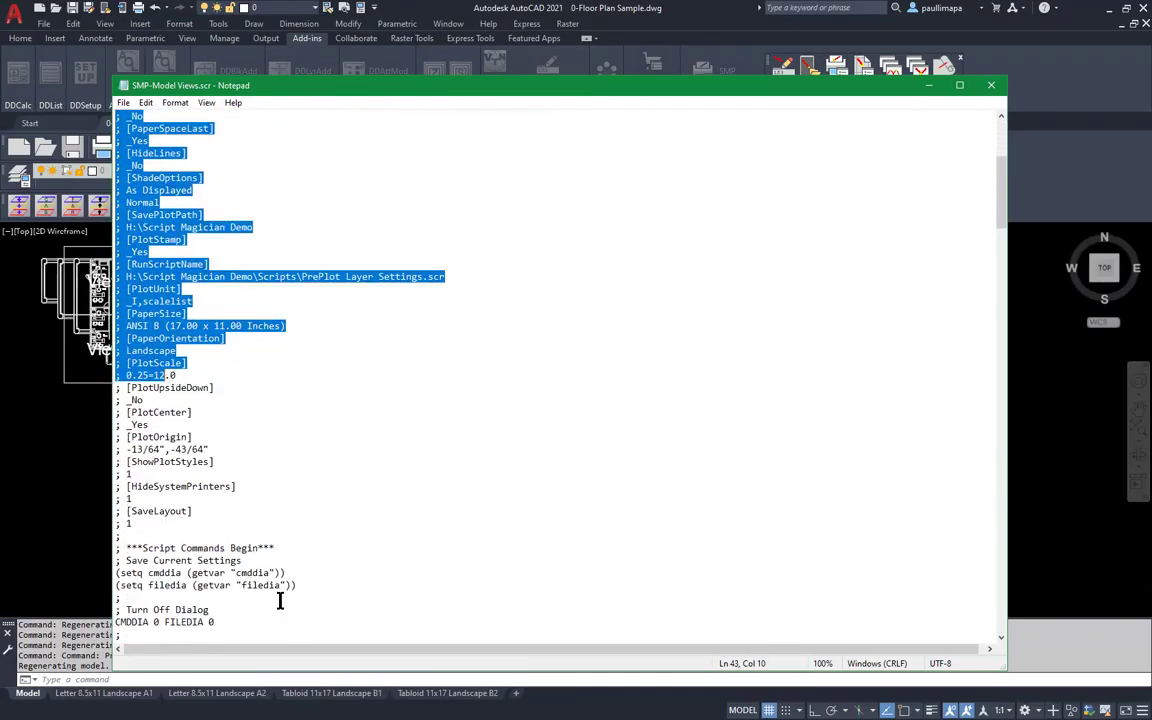
drag(275, 548, 110, 549)
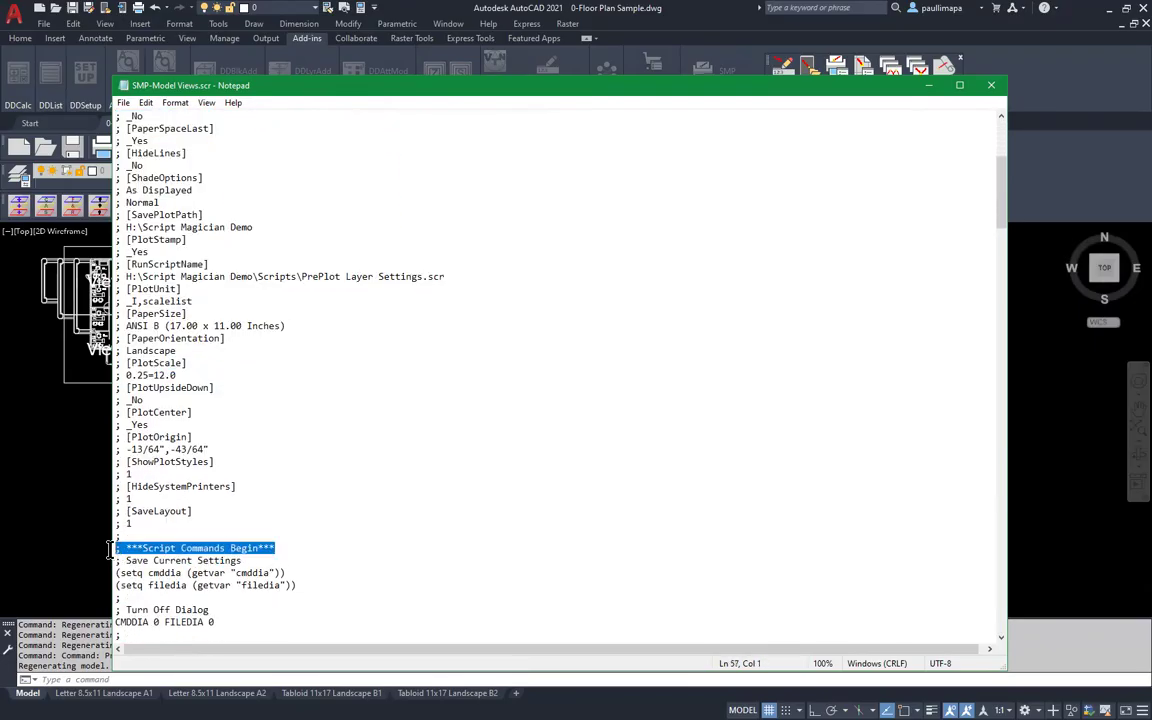
Step: Review the commented plot settings at the start of the script, including its generator, device, plot style, views and paper size
scroll(175, 460, up, 7)
scroll(204, 488, down, 1)
scroll(204, 488, up, 1)
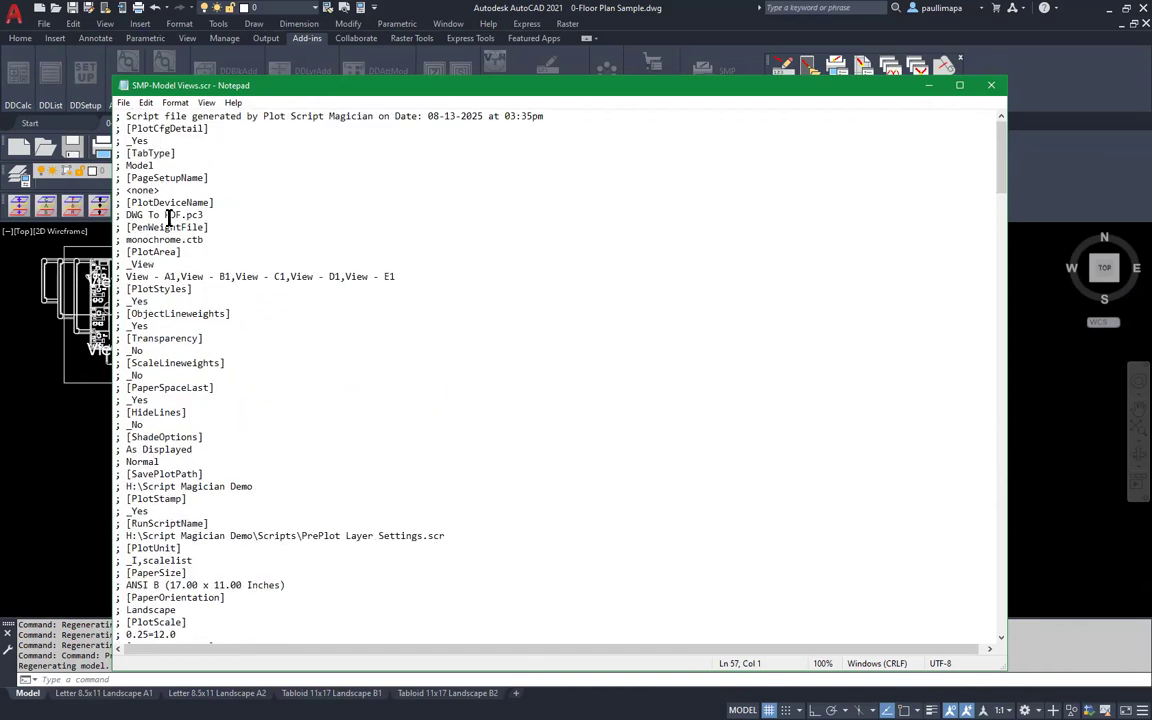
mouse_move(267, 115)
mouse_down()
mouse_move(385, 115)
mouse_move(264, 114)
mouse_up()
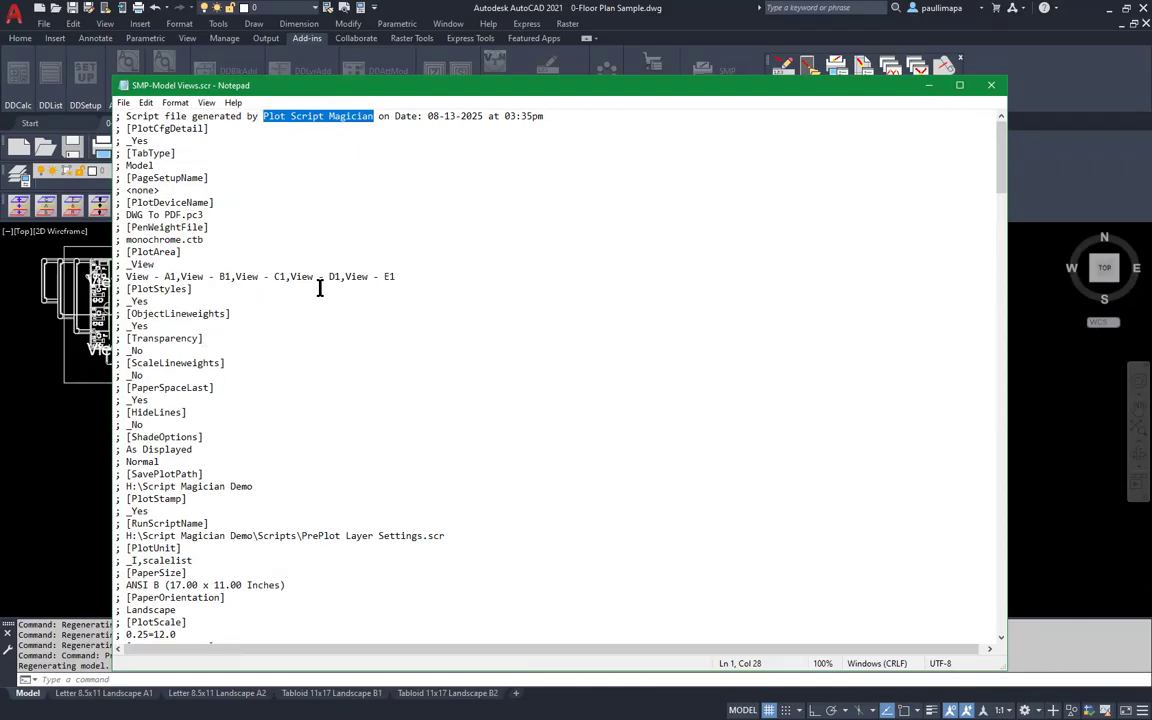
click(270, 338)
scroll(270, 337, down, 4)
scroll(269, 331, up, 2)
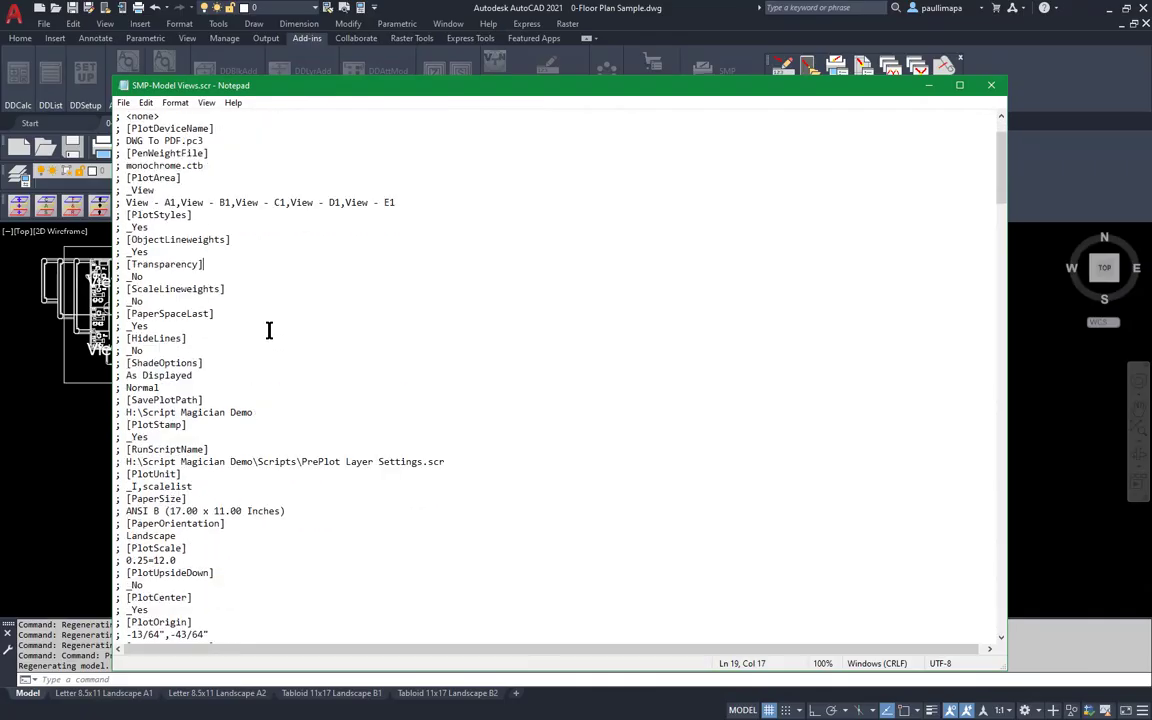
scroll(269, 331, up, 2)
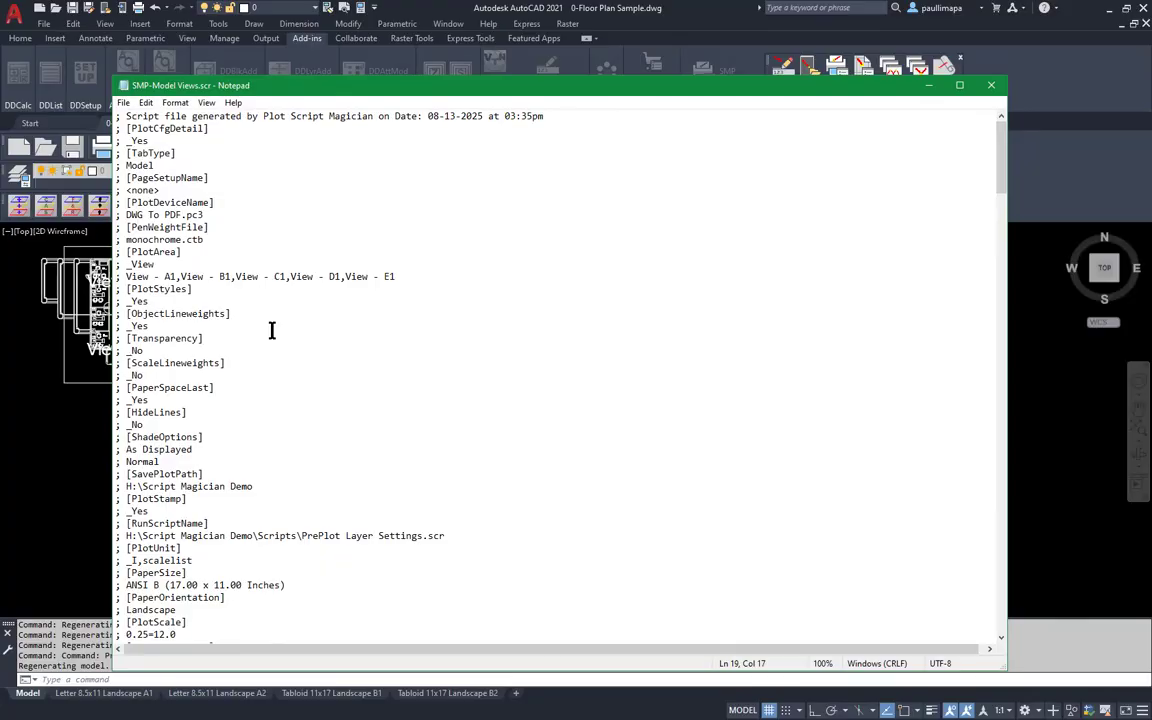
scroll(270, 331, down, 1)
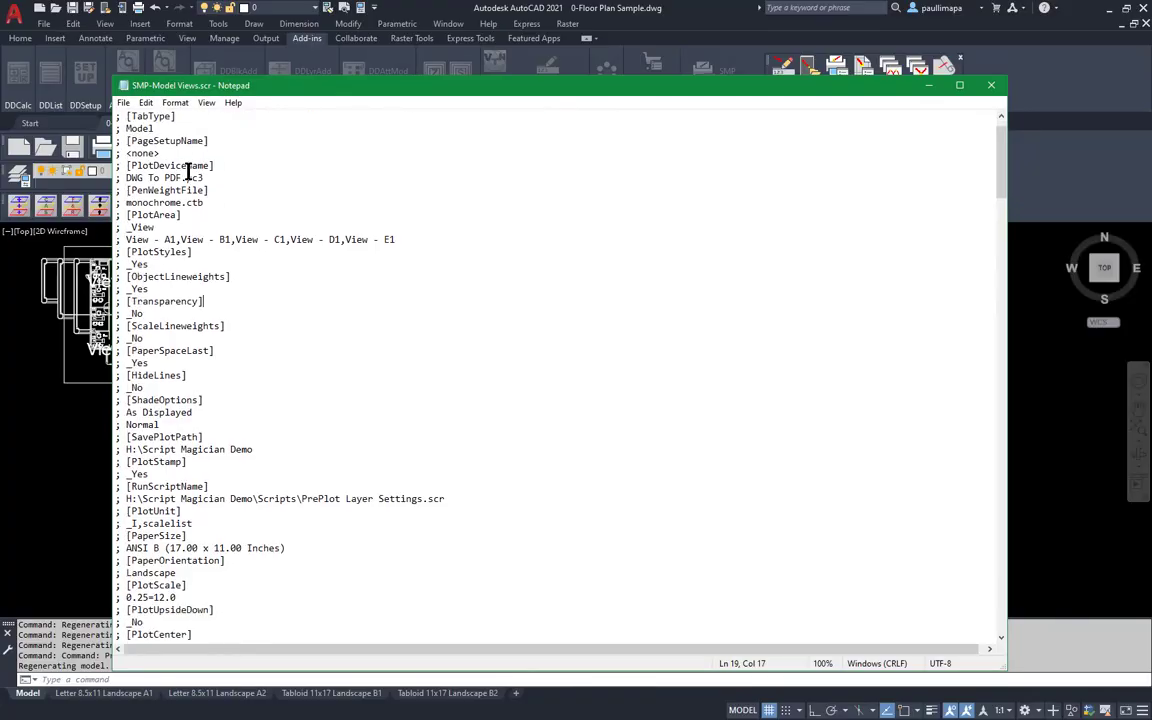
Step: Examine the script's setup commands, including the saved system settings, plot path, pre-plot script call, plot stamp and transparency override
scroll(210, 273, down, 15)
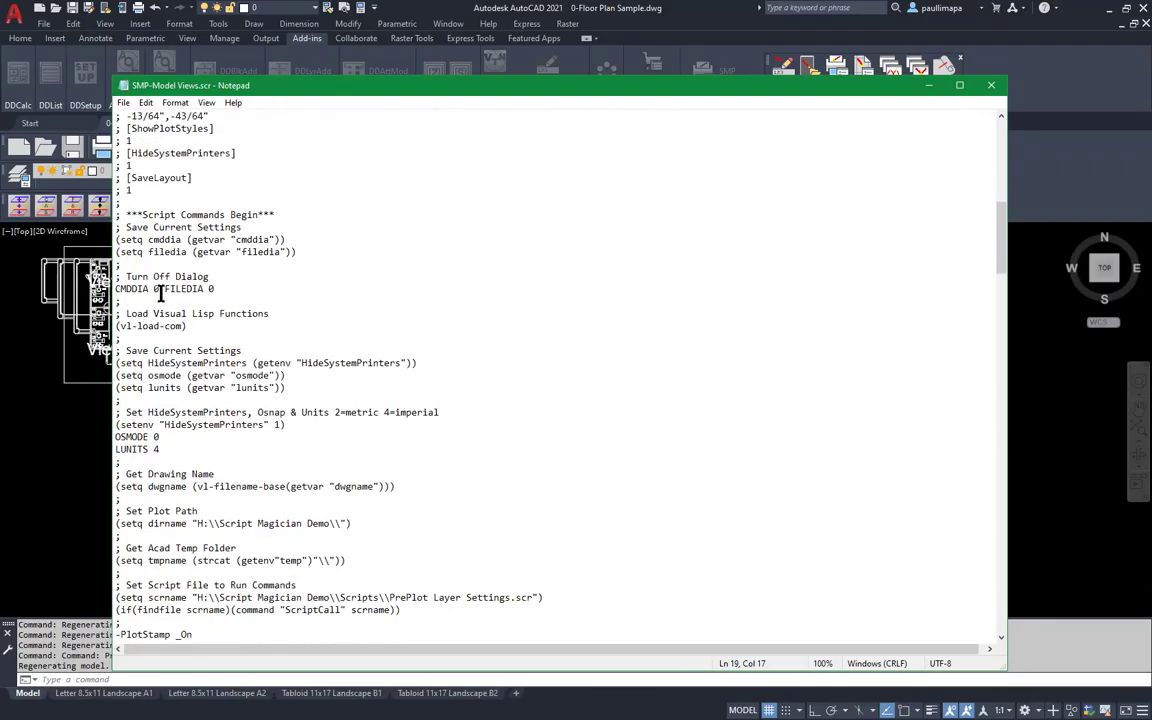
scroll(145, 264, down, 1)
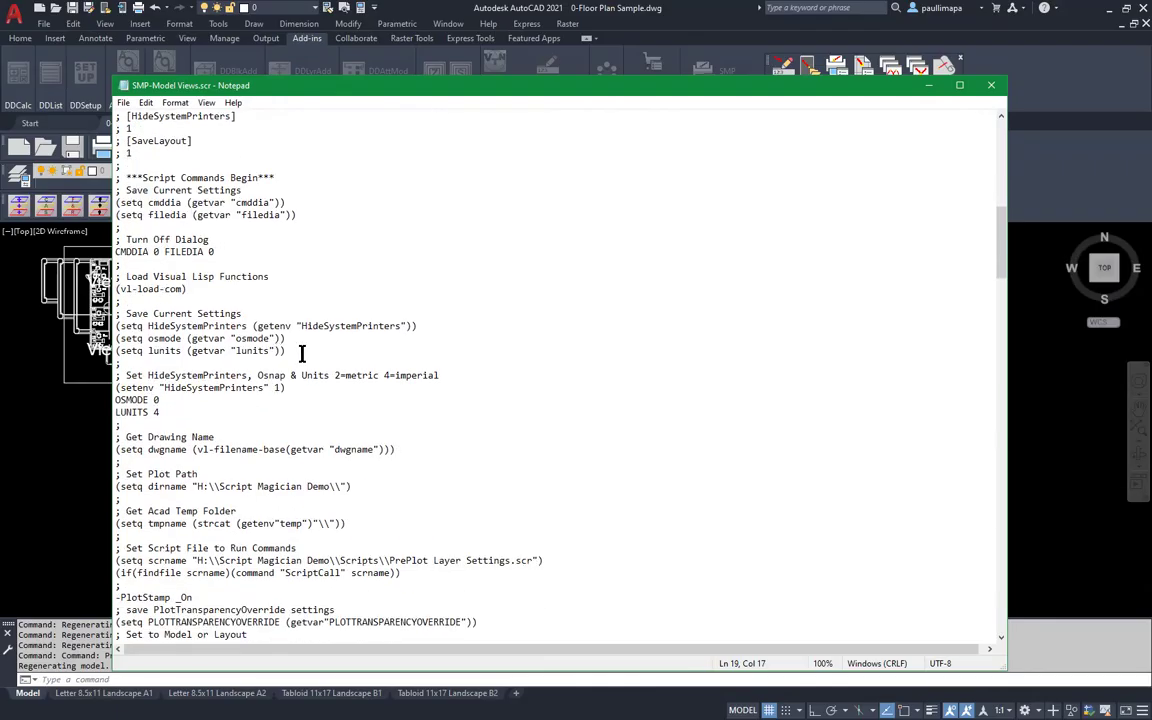
scroll(301, 353, down, 3)
scroll(301, 353, down, 1)
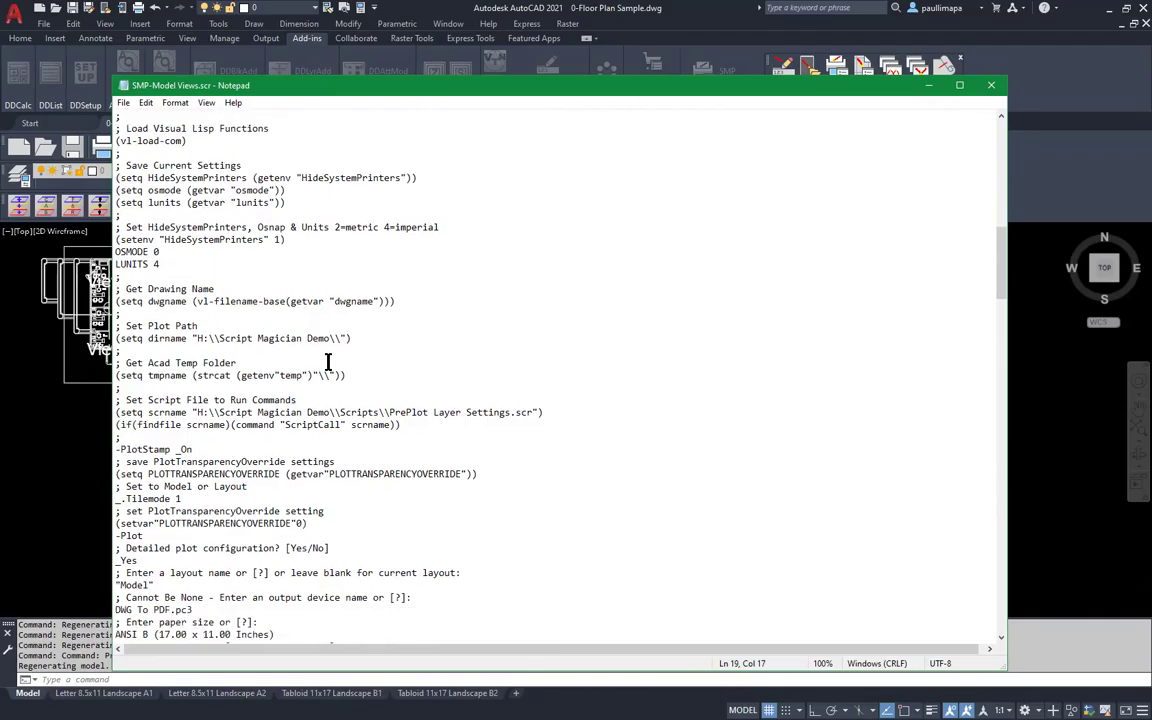
drag(352, 339, 115, 341)
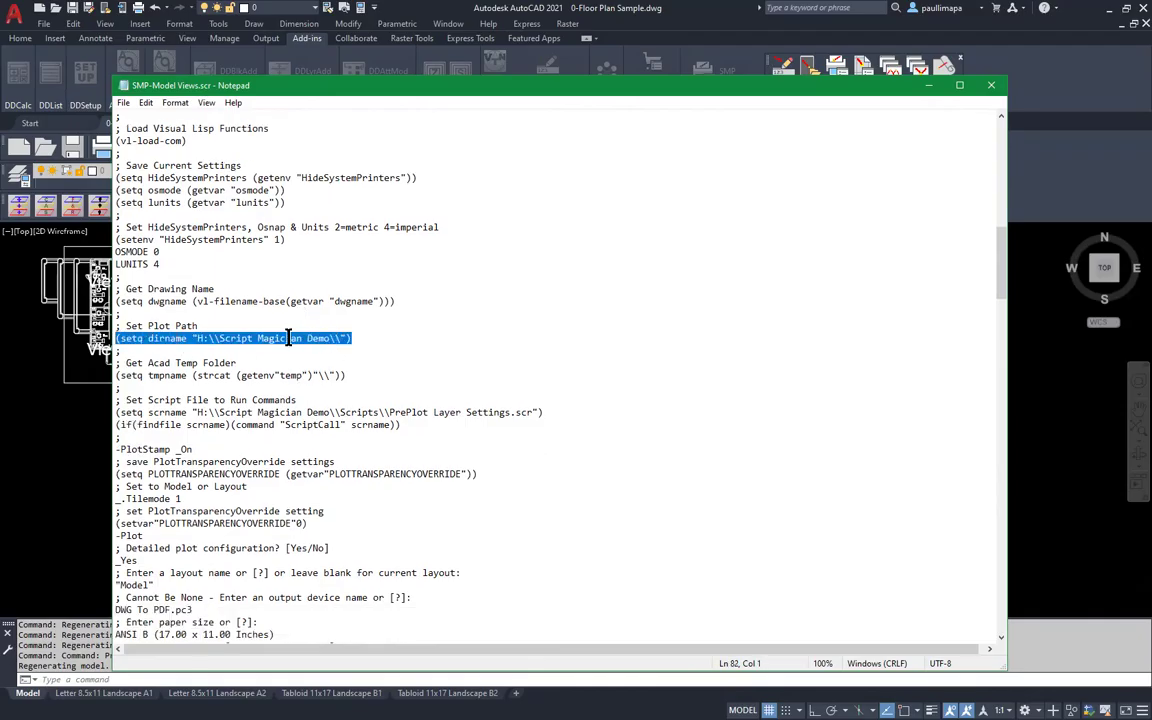
scroll(290, 338, down, 4)
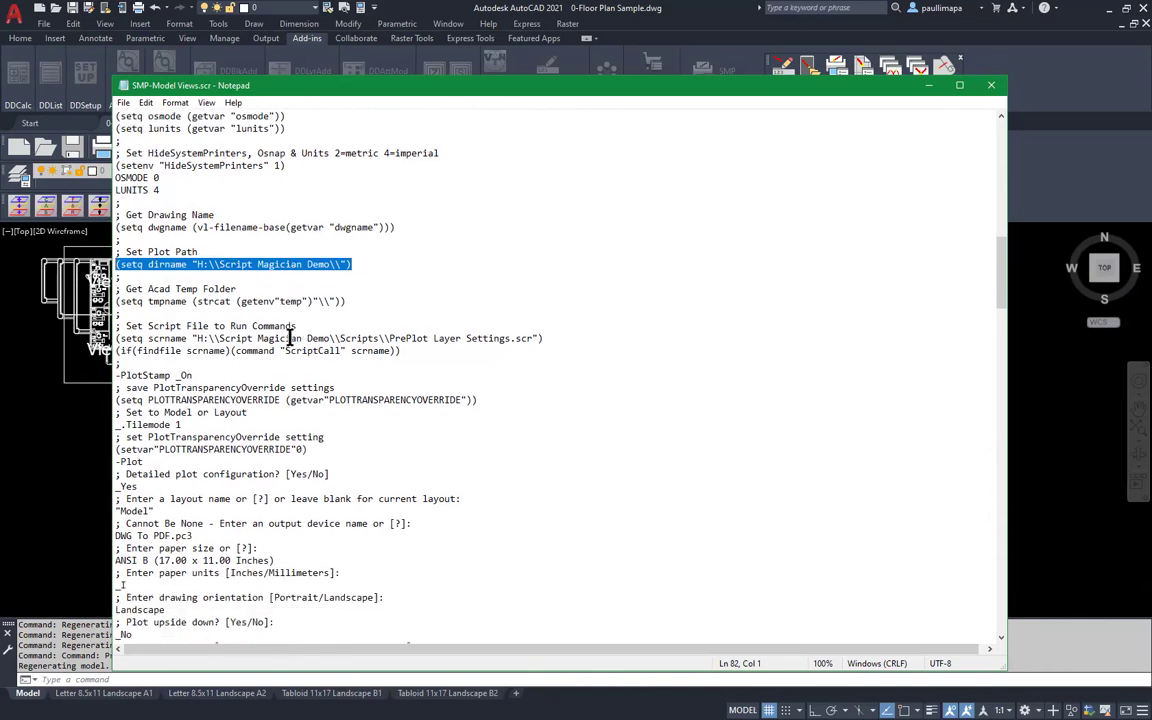
scroll(290, 338, down, 2)
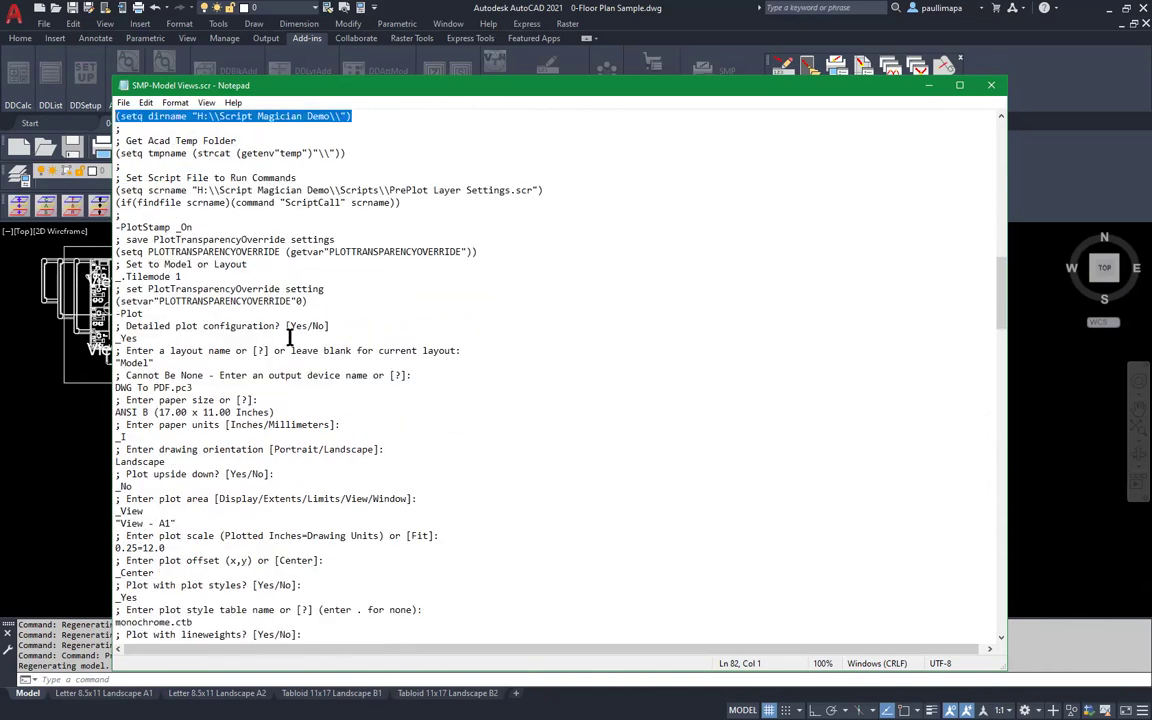
scroll(290, 338, down, 2)
drag(478, 178, 116, 178)
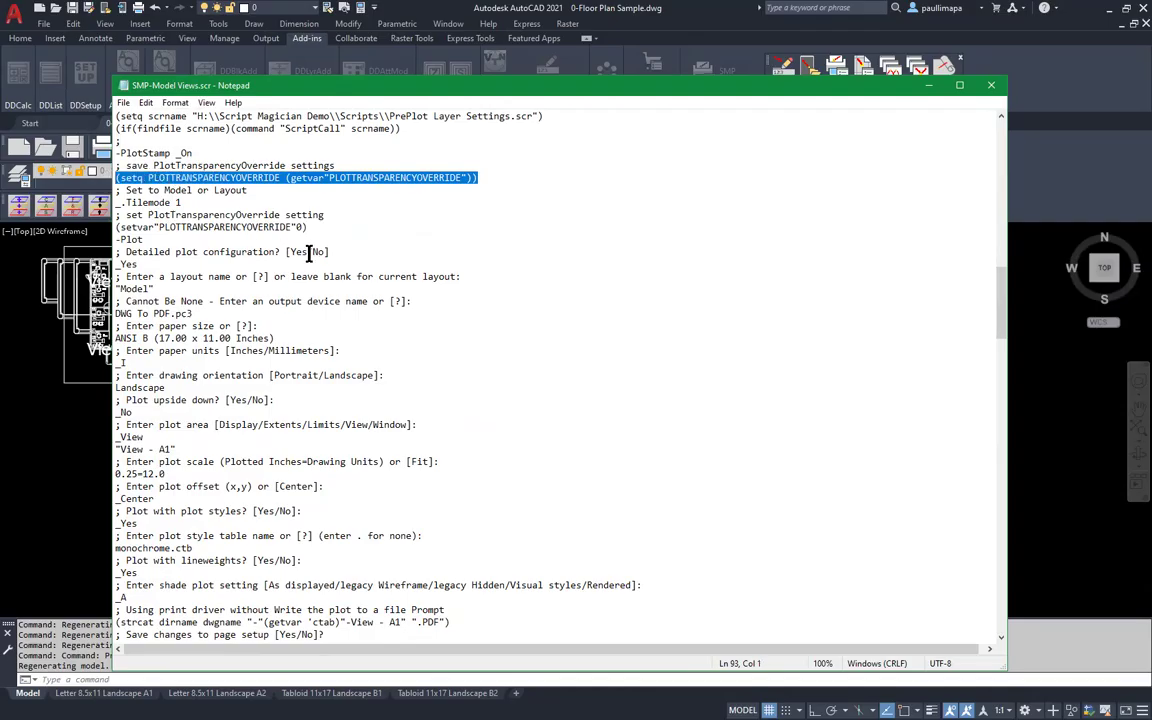
Step: Examine the plot command responses for View - A1, including the output device, paper size, orientation, plot area and PDF output
drag(193, 313, 112, 313)
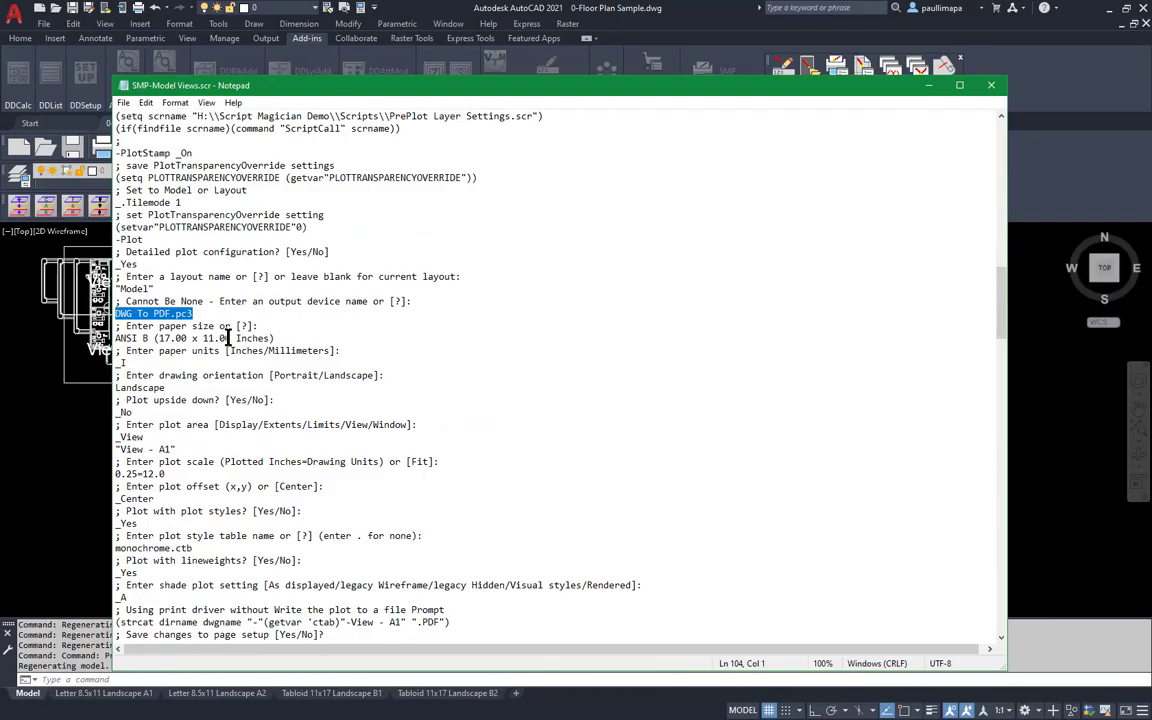
drag(275, 338, 78, 340)
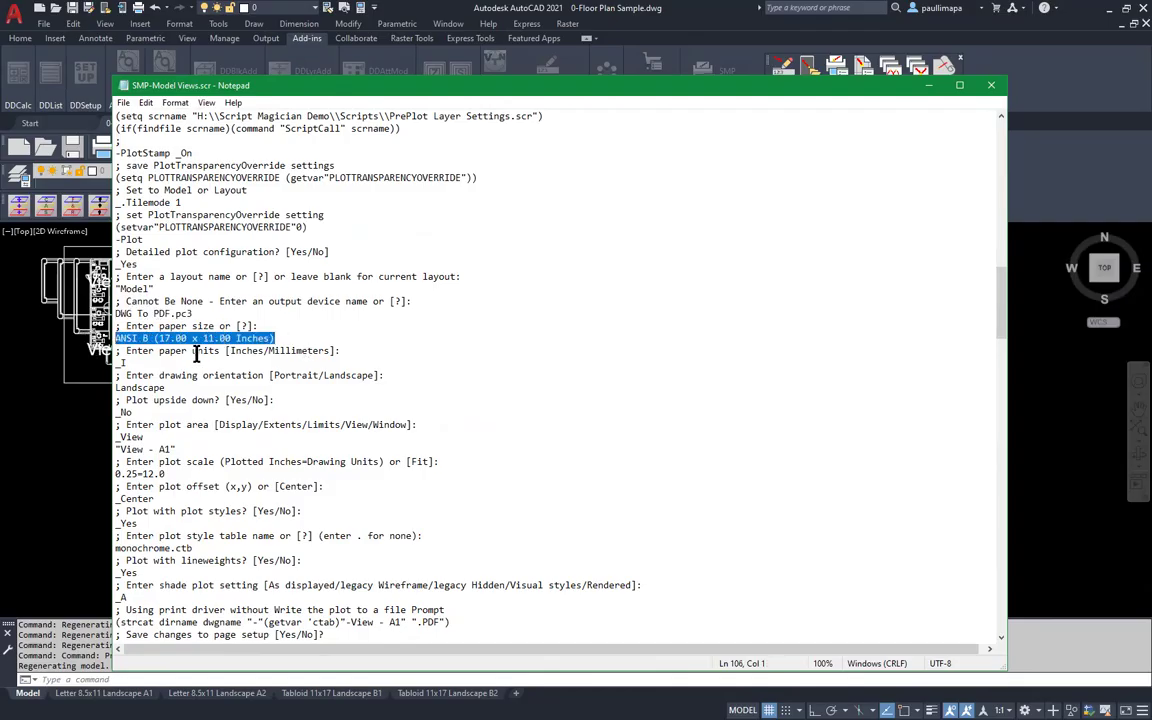
drag(166, 388, 88, 393)
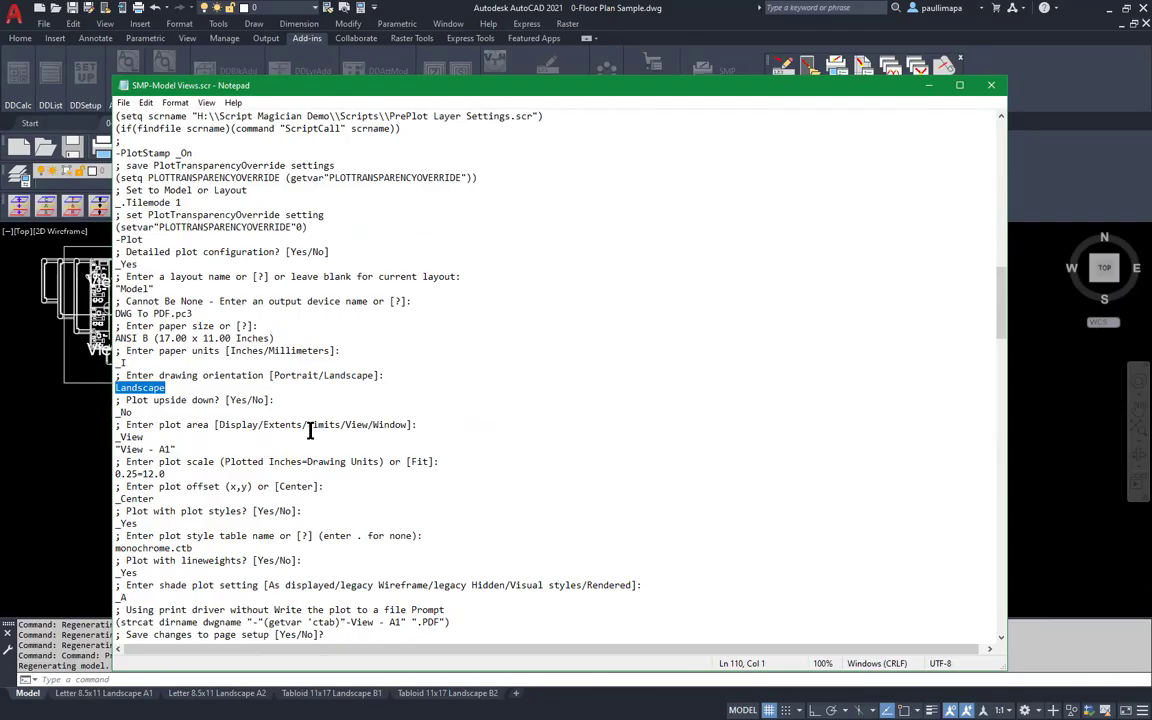
drag(176, 449, 98, 449)
scroll(190, 385, down, 3)
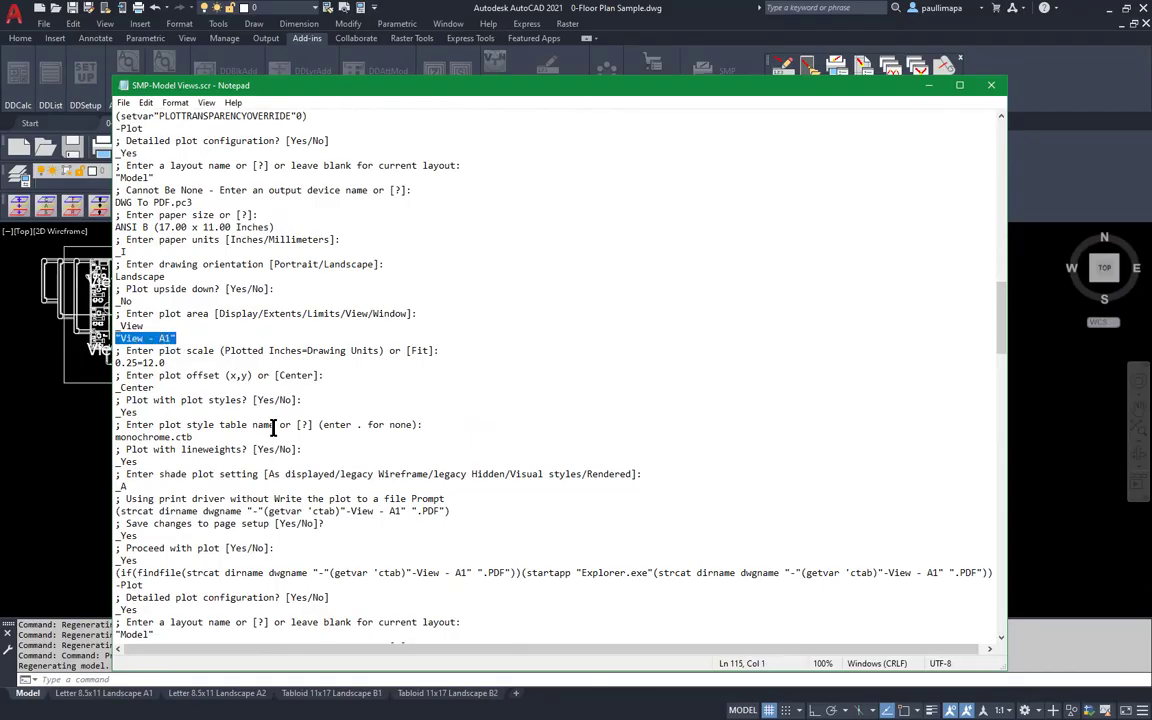
scroll(270, 420, down, 3)
scroll(262, 440, down, 1)
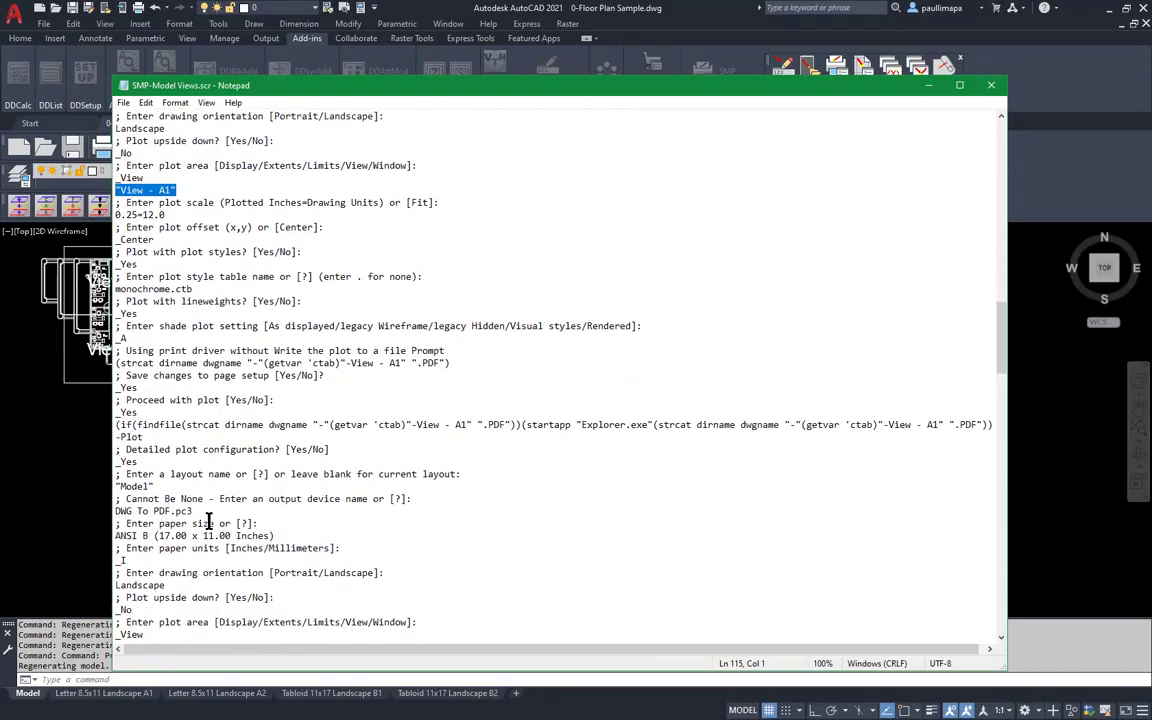
Step: Locate the plot command block for View - B1 and review its settings and the plot block that follows
scroll(228, 460, down, 2)
scroll(220, 490, down, 1)
scroll(216, 511, down, 1)
drag(176, 498, 112, 498)
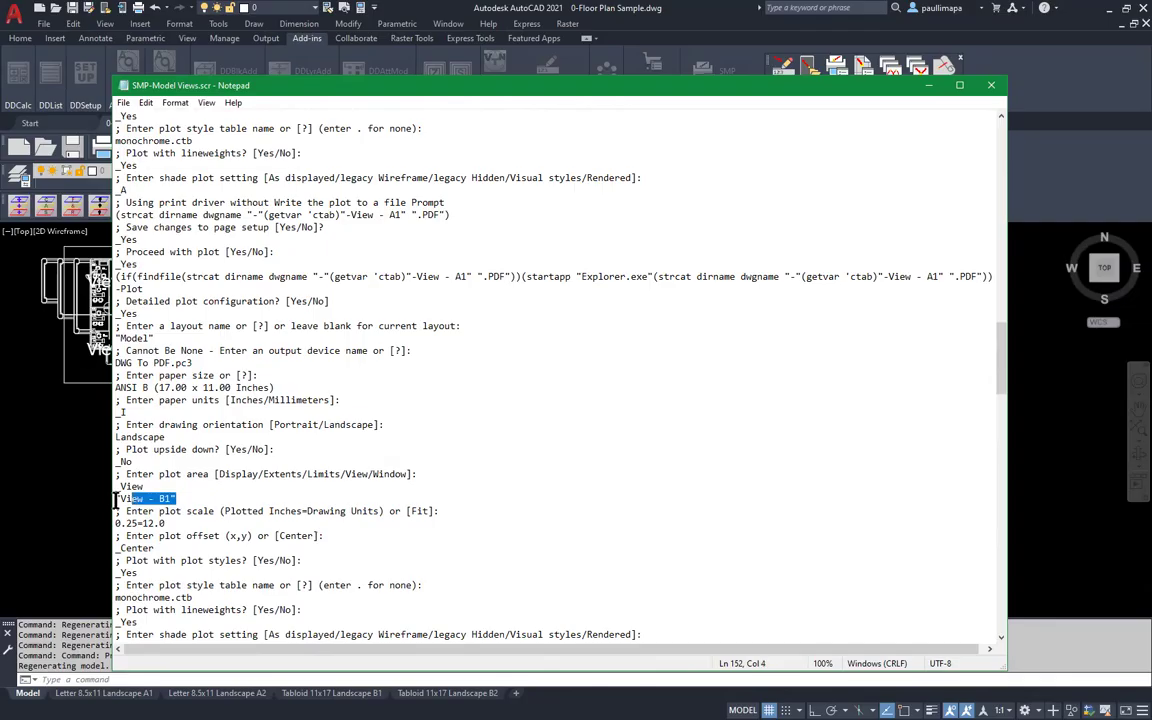
scroll(230, 520, down, 5)
scroll(255, 521, down, 3)
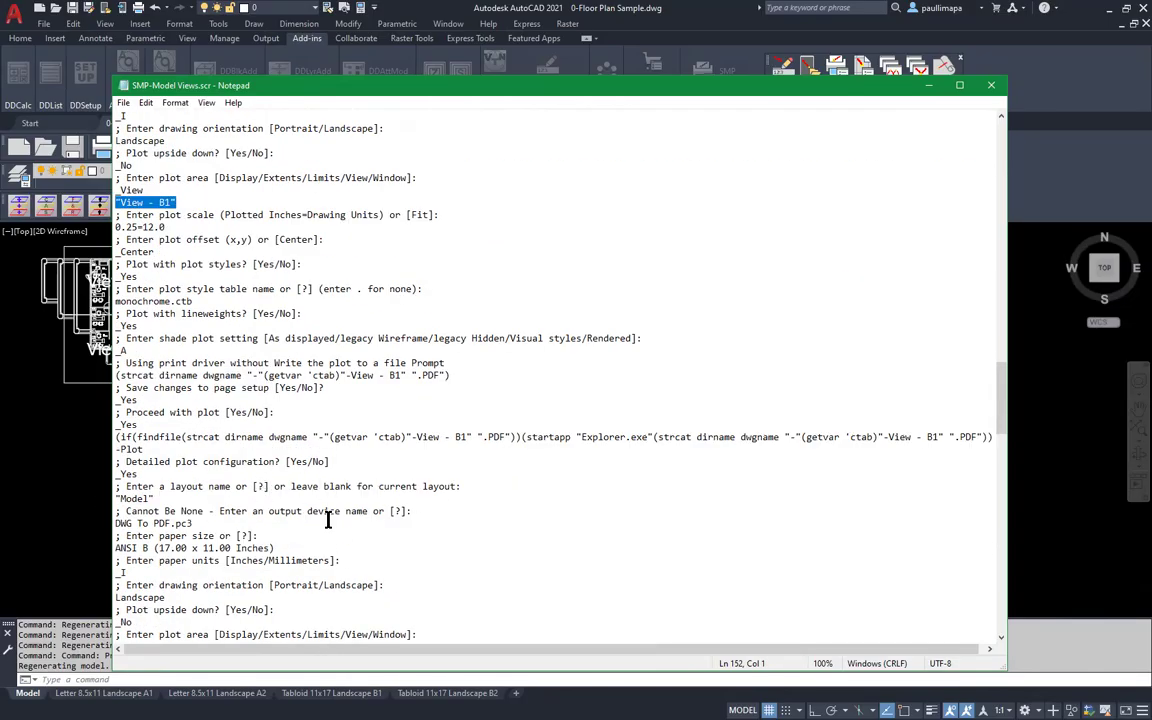
scroll(368, 522, up, 2)
Step: Close the script file and run the script to plot the selected model views to PDF
click(991, 85)
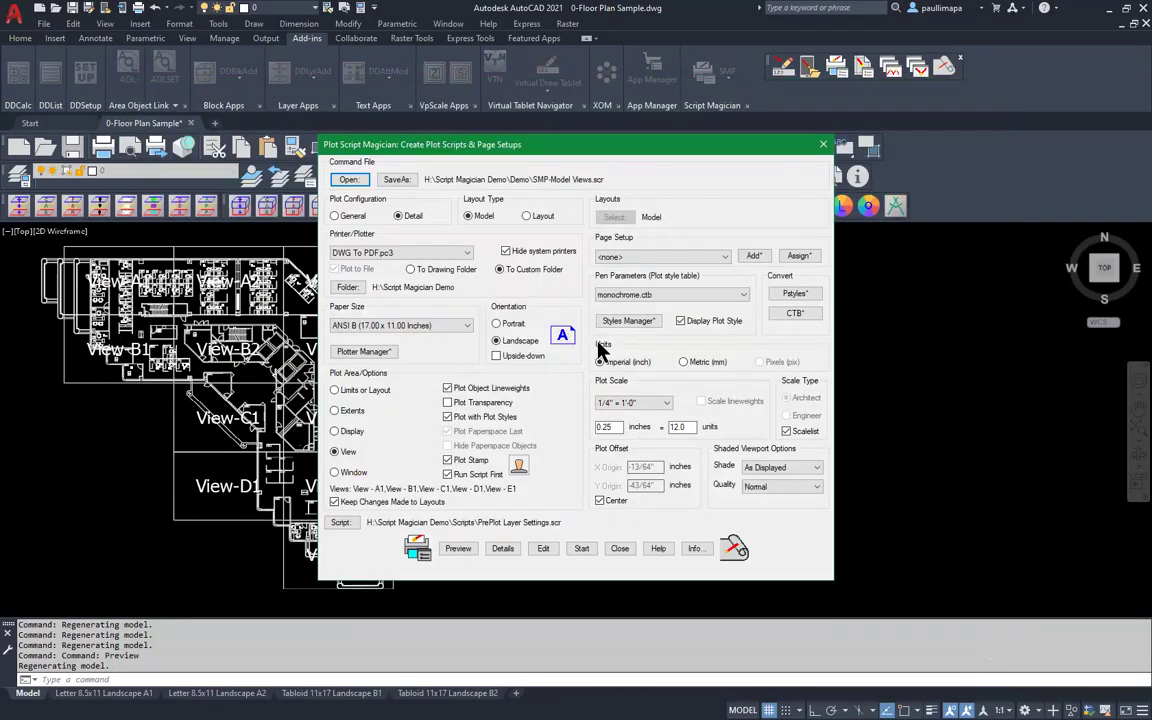
click(582, 549)
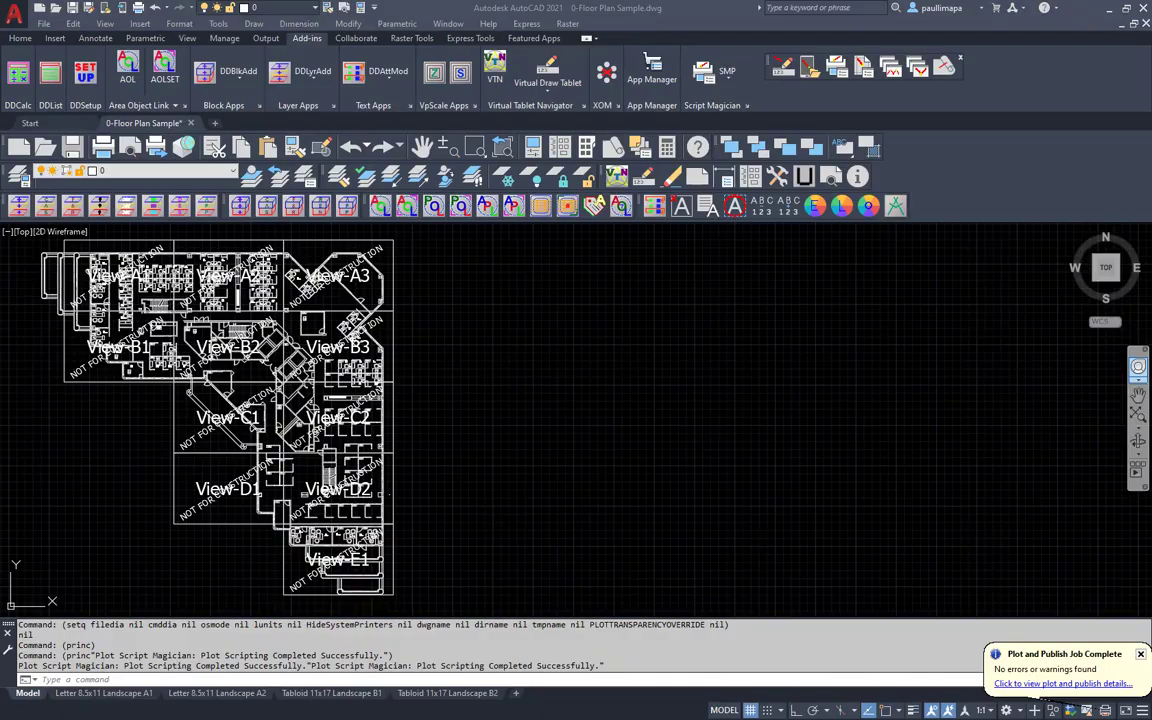
Step: Maximize the plotted PDFs of views E1, A1, B1, D1 and C1 in turn to inspect them, then minimize the C1 PDF
double_click(724, 131)
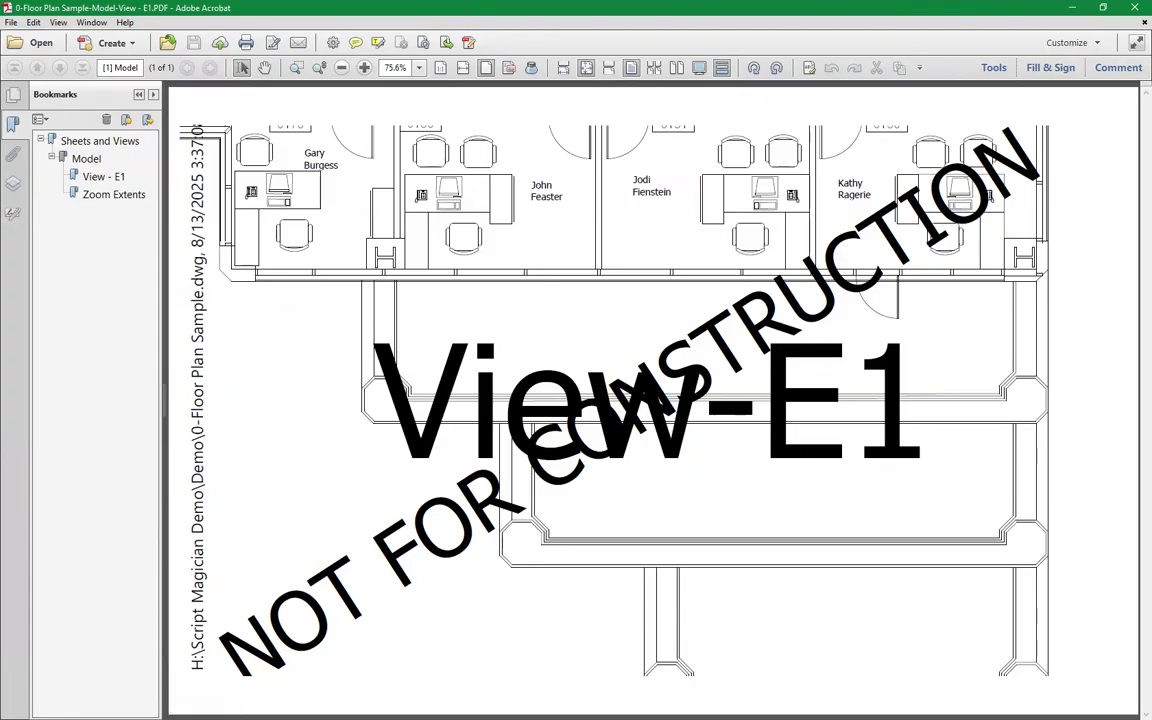
double_click(488, 79)
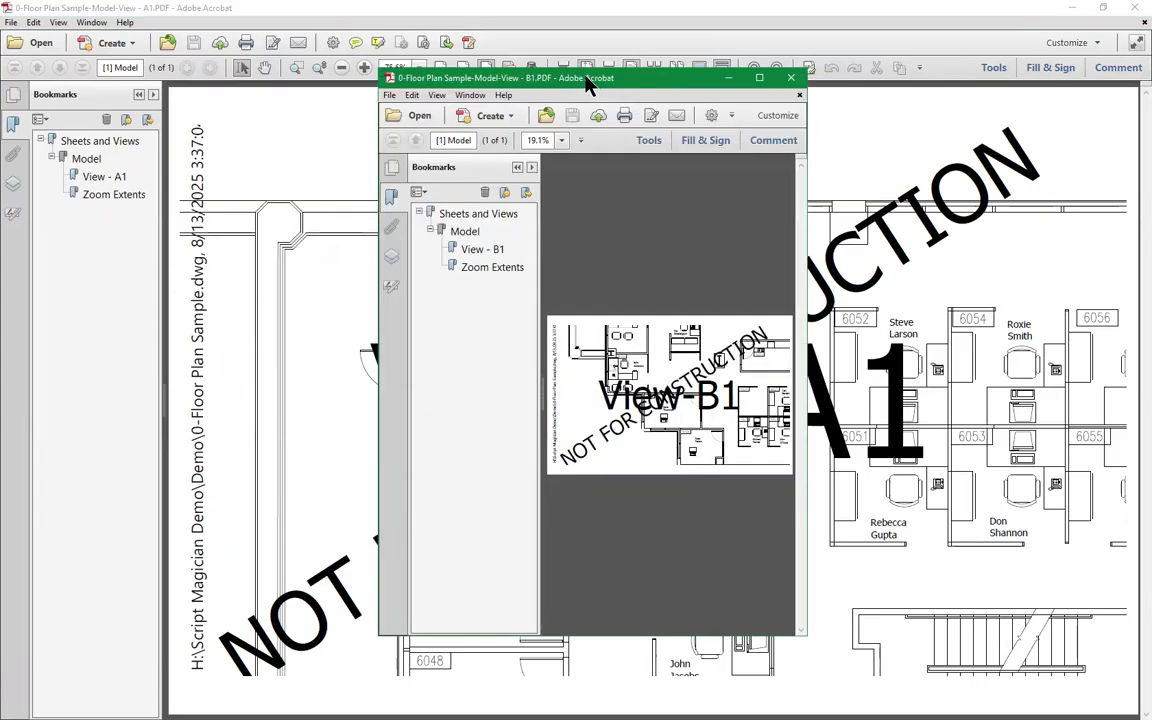
double_click(588, 80)
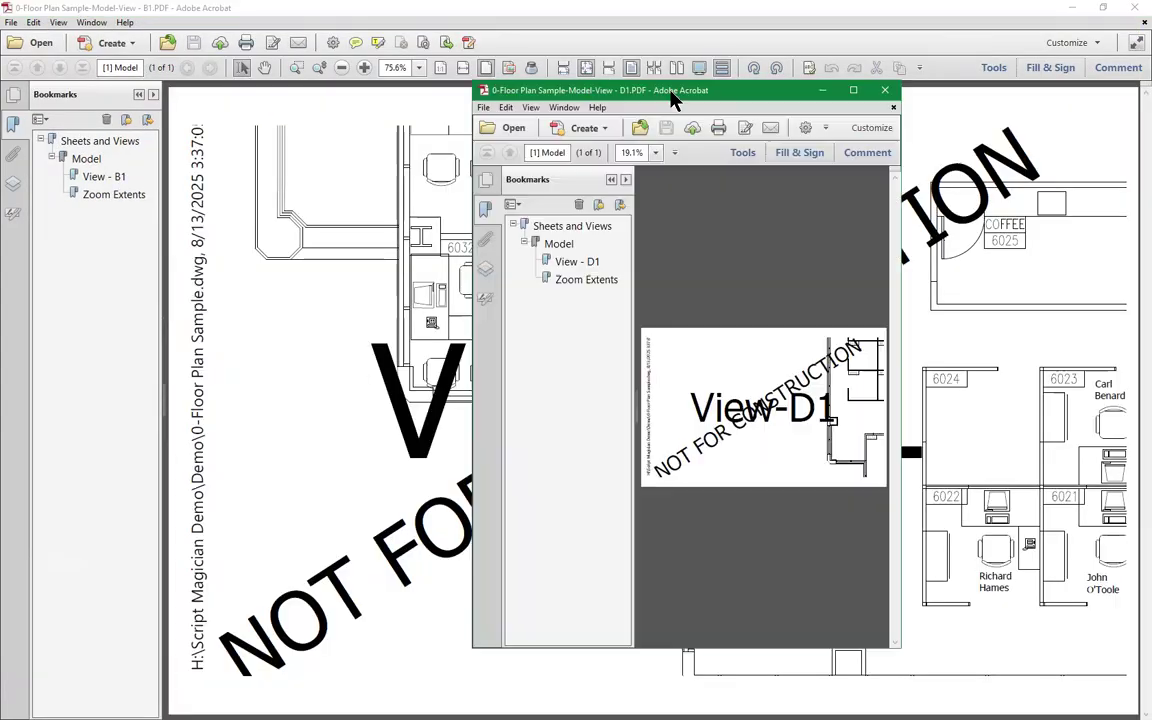
double_click(674, 96)
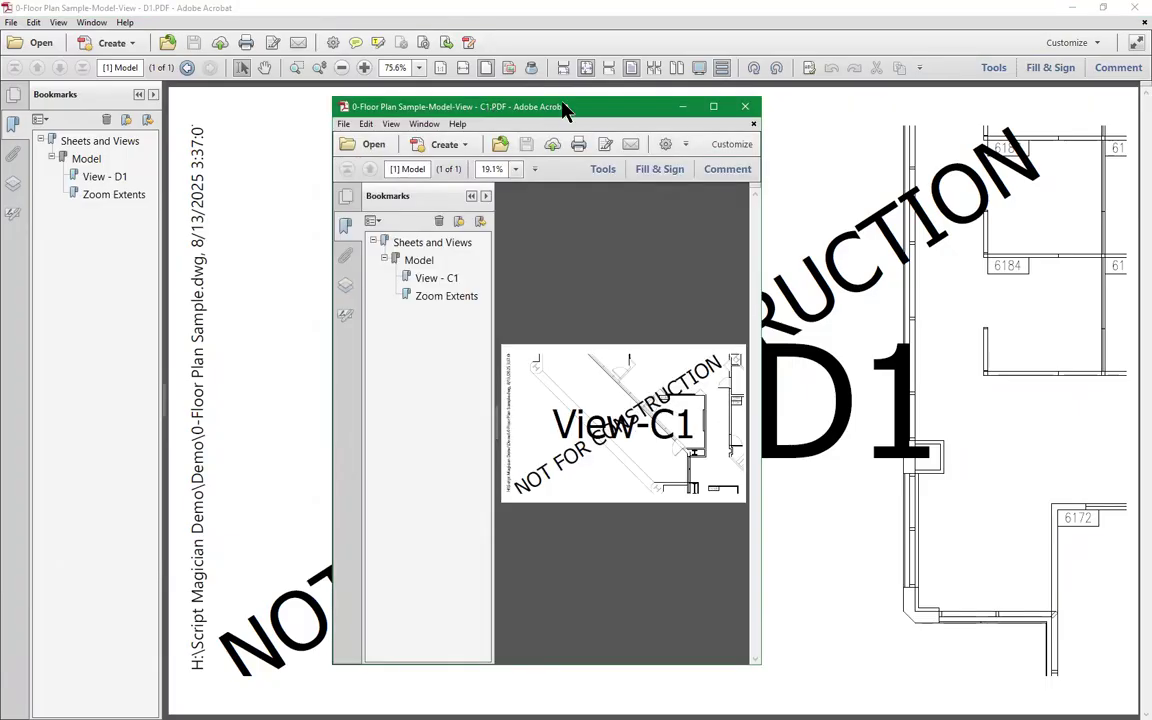
double_click(516, 104)
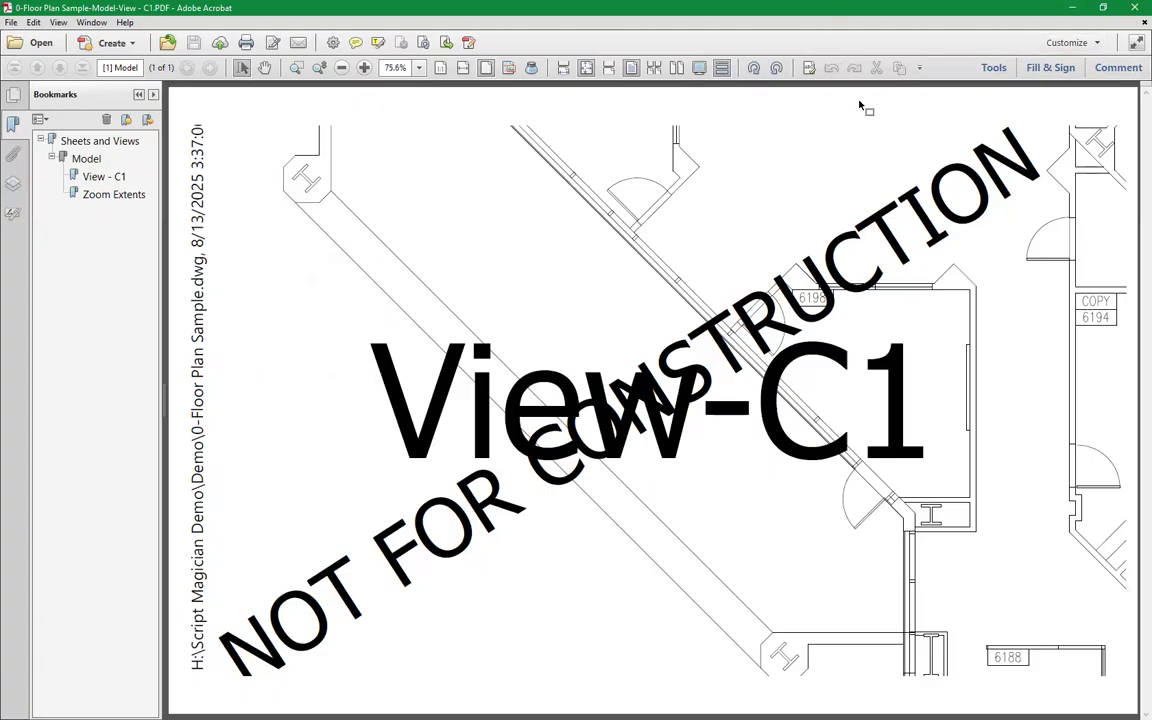
click(1072, 8)
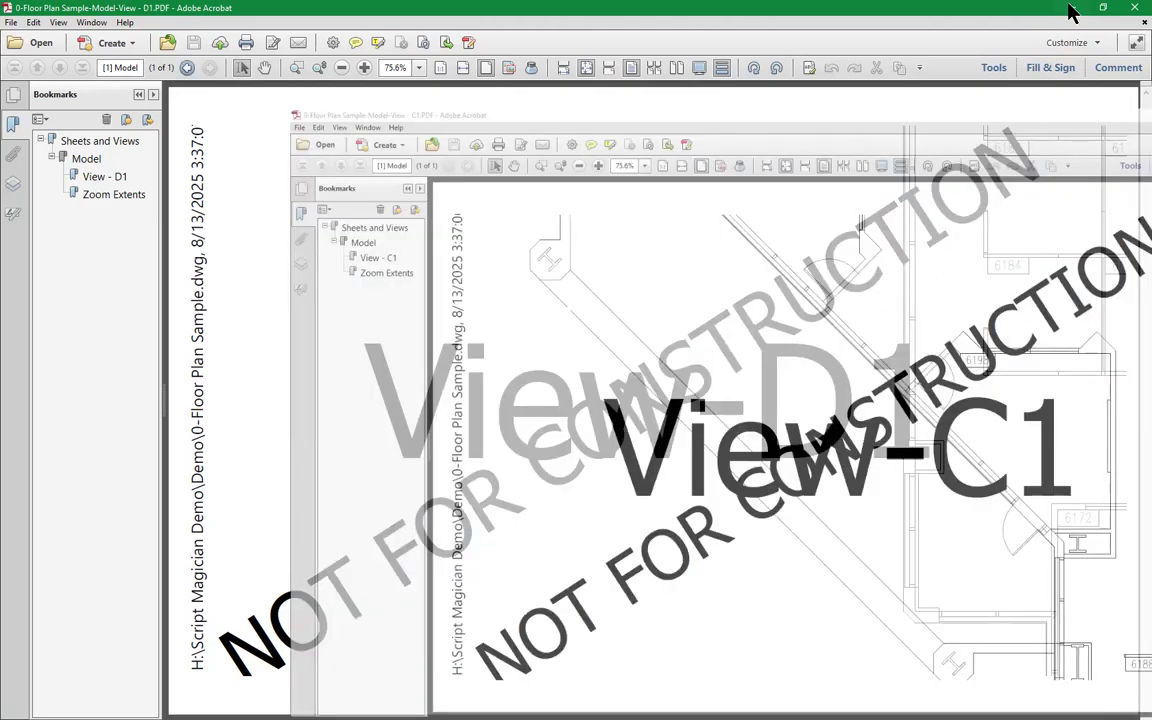
Step: Minimize the remaining plotted PDFs one after another to return to the AutoCAD drawing
click(1066, 10)
click(1066, 10)
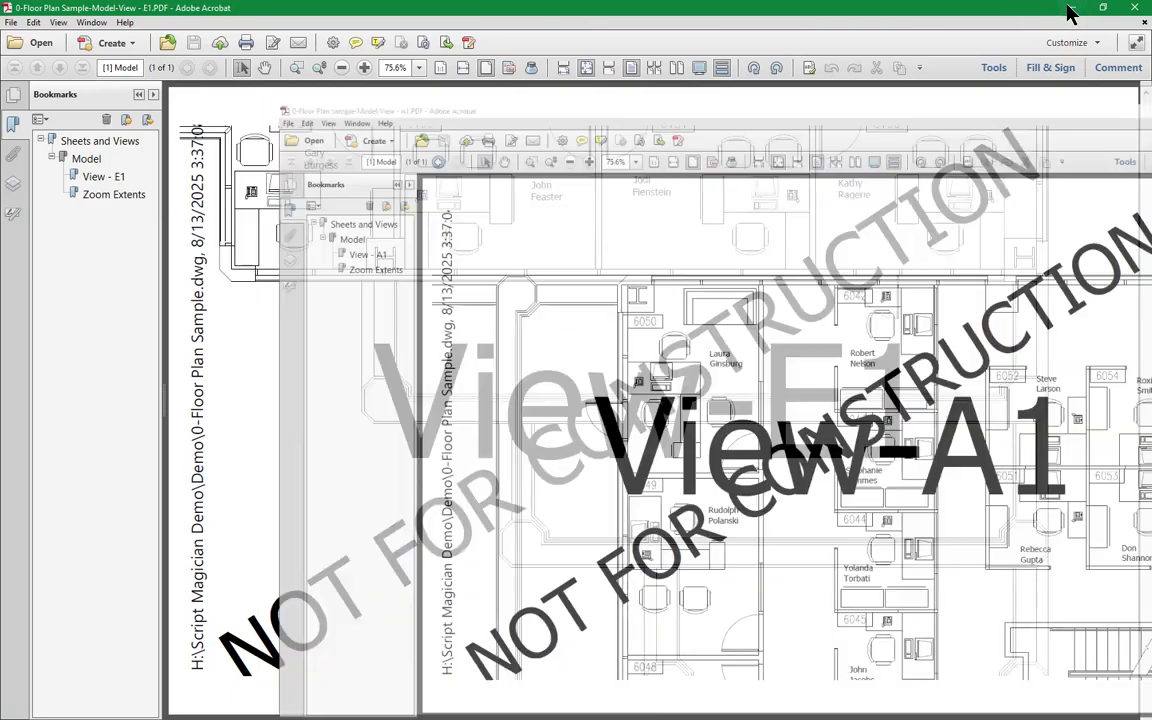
click(1067, 10)
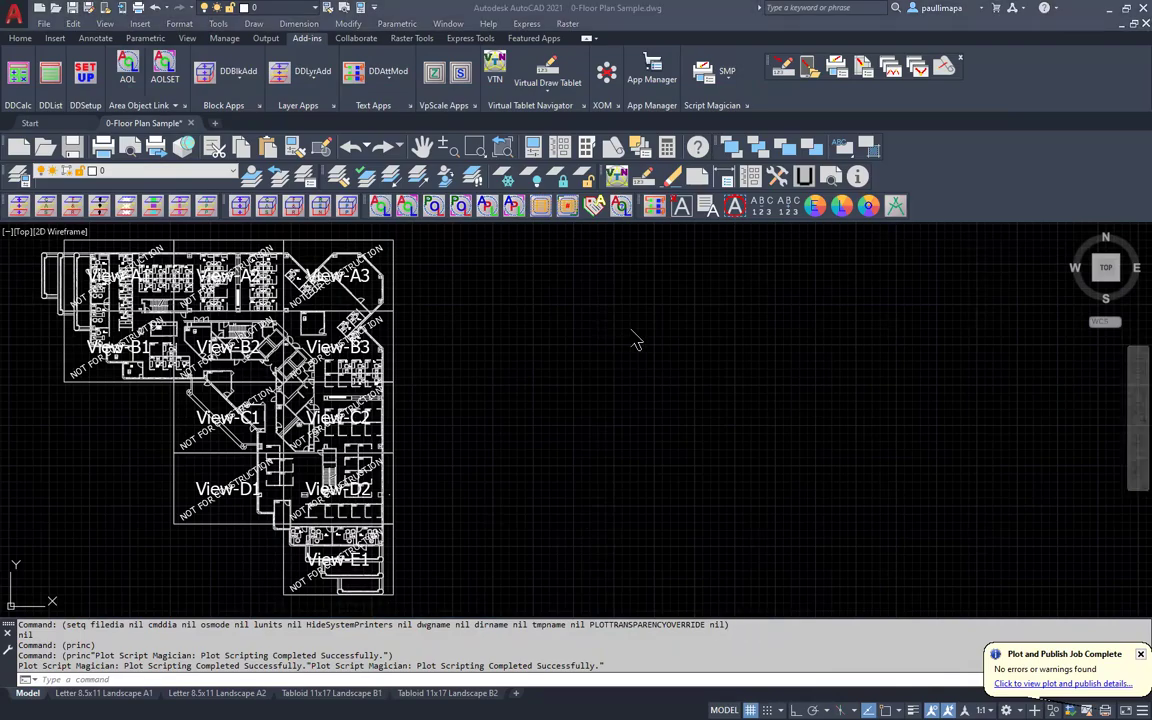
Step: Reopen the plot script creator, set the layout type to Layout, and move the dialog clear of the drawing
click(842, 66)
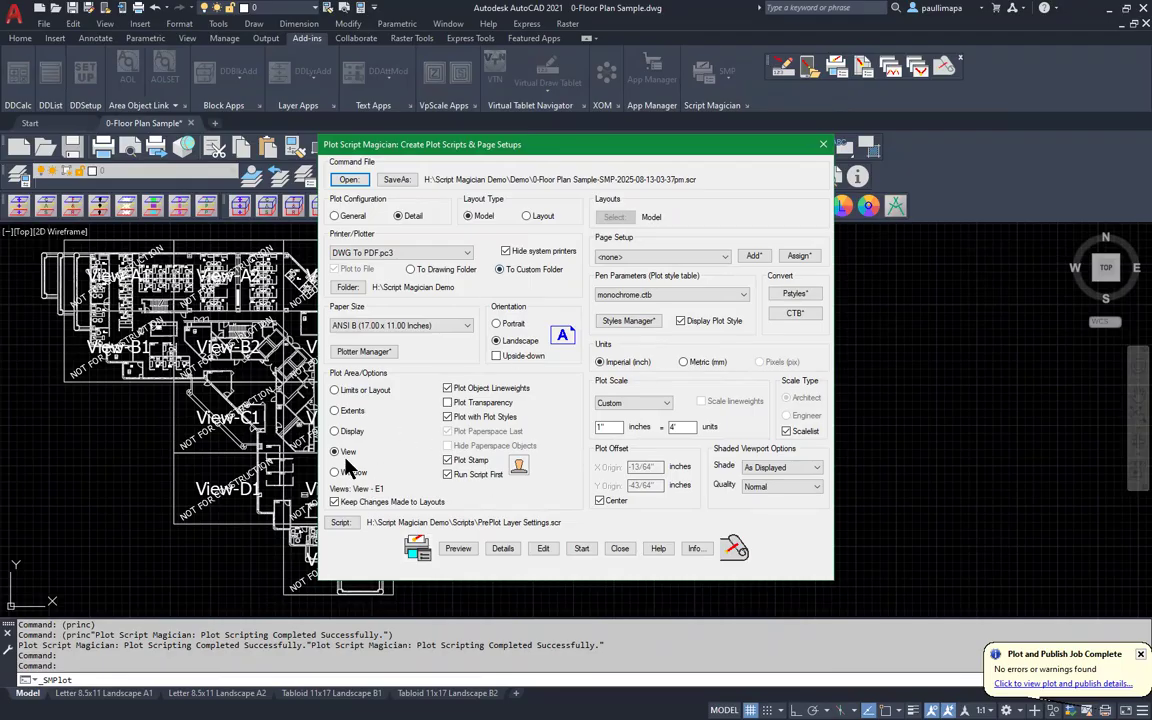
click(527, 216)
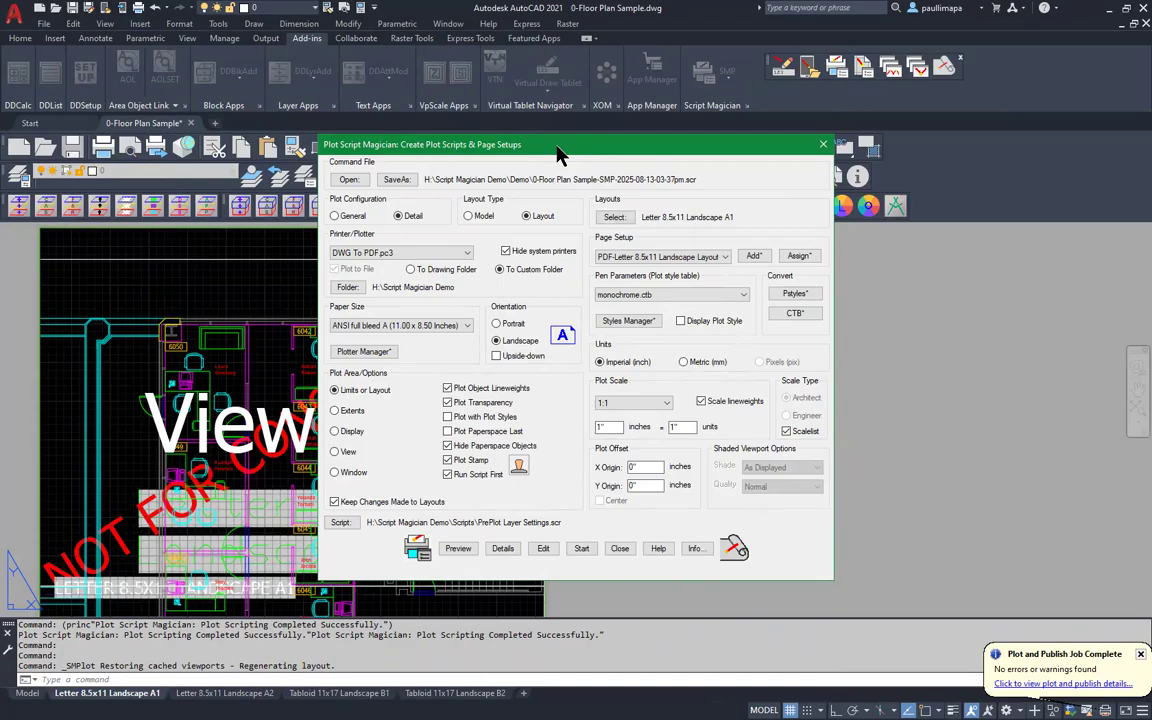
drag(558, 155, 805, 200)
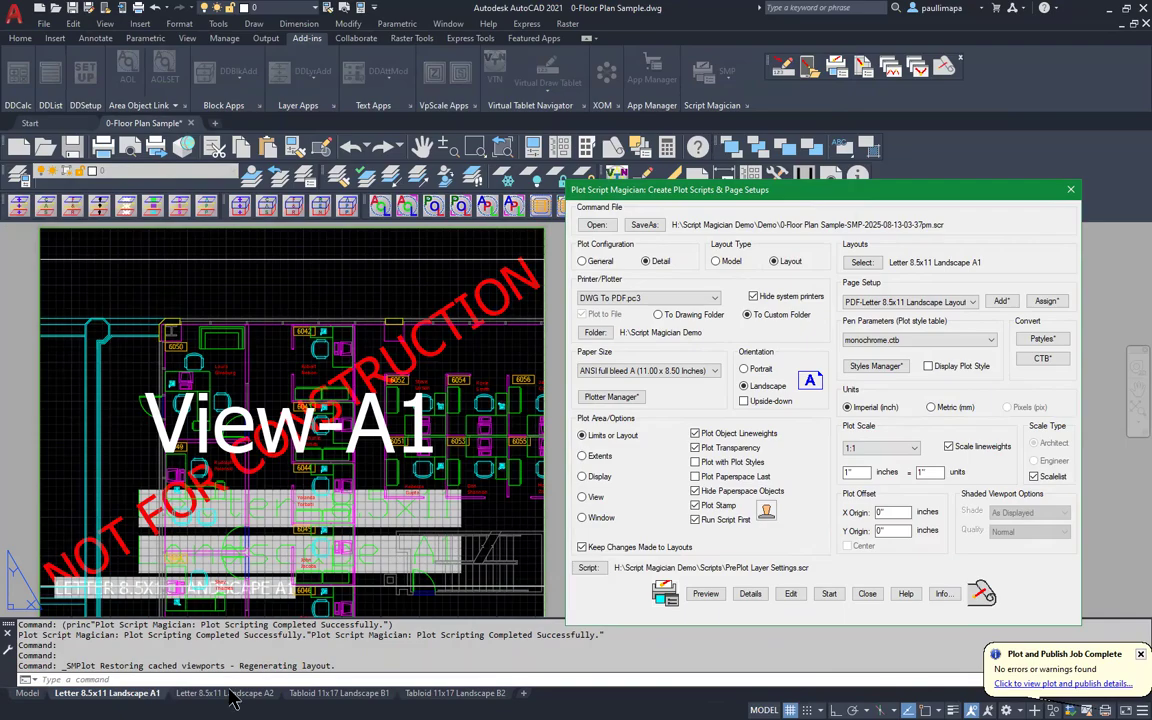
Step: Disable Use Current Layout and choose layouts Letter 8.5x11 Landscape A1 and A2 for plotting
click(868, 264)
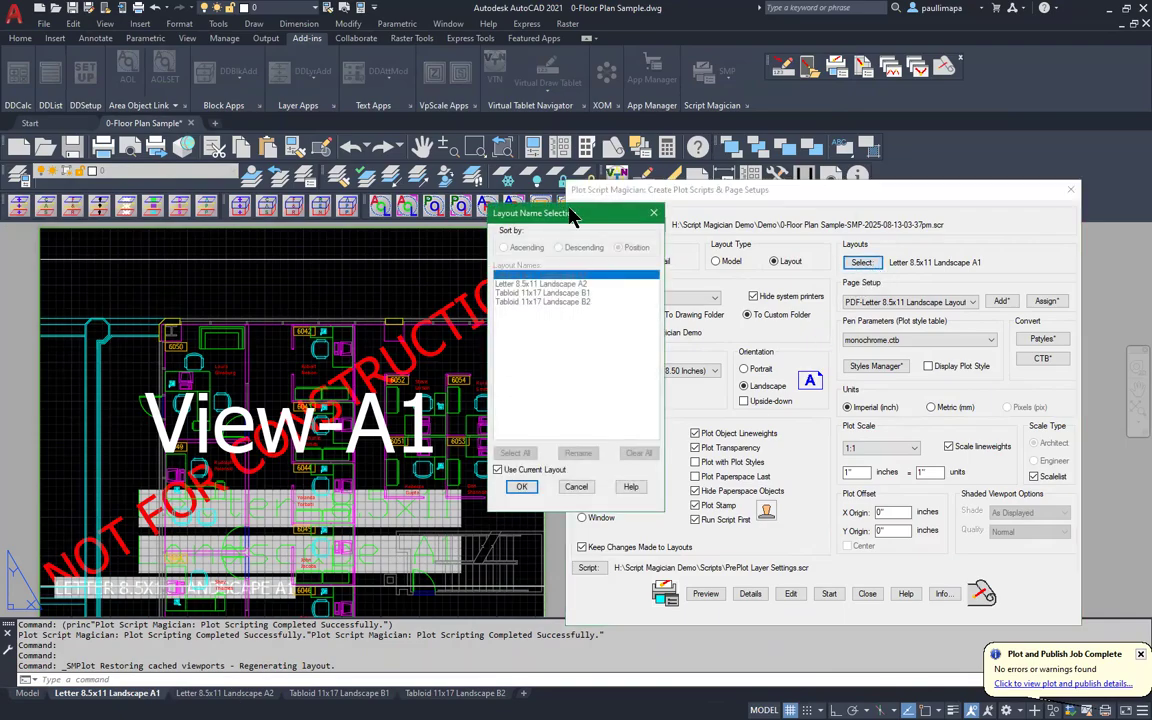
drag(571, 217, 663, 233)
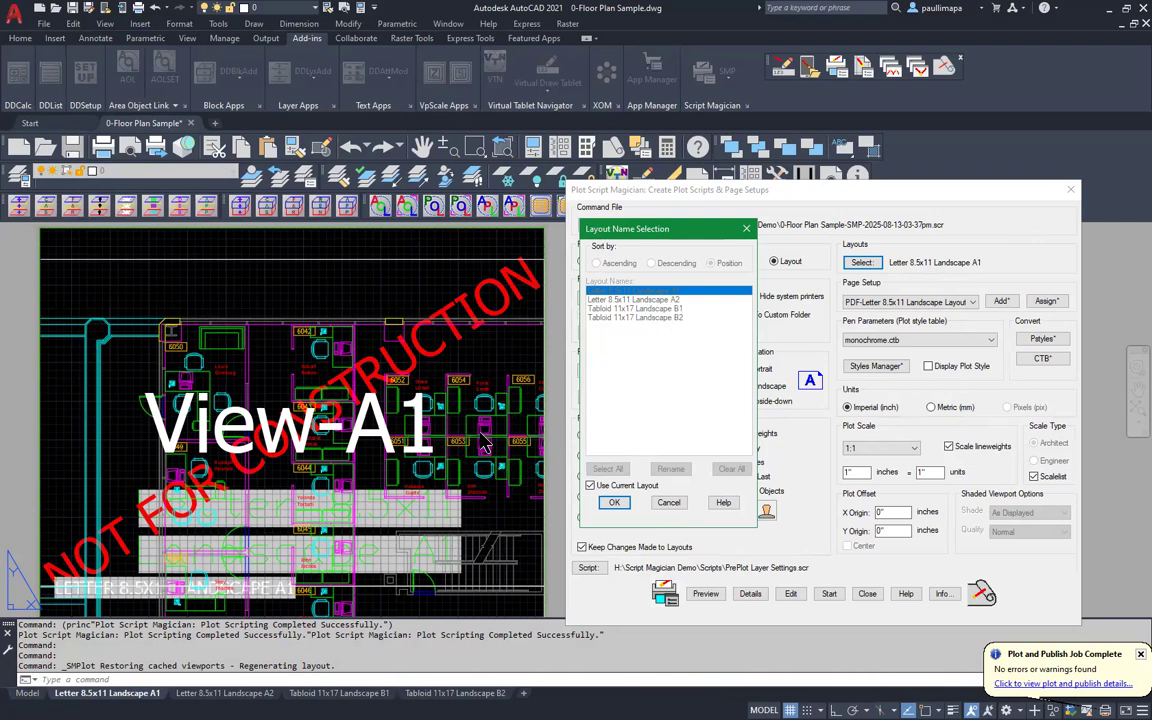
click(590, 486)
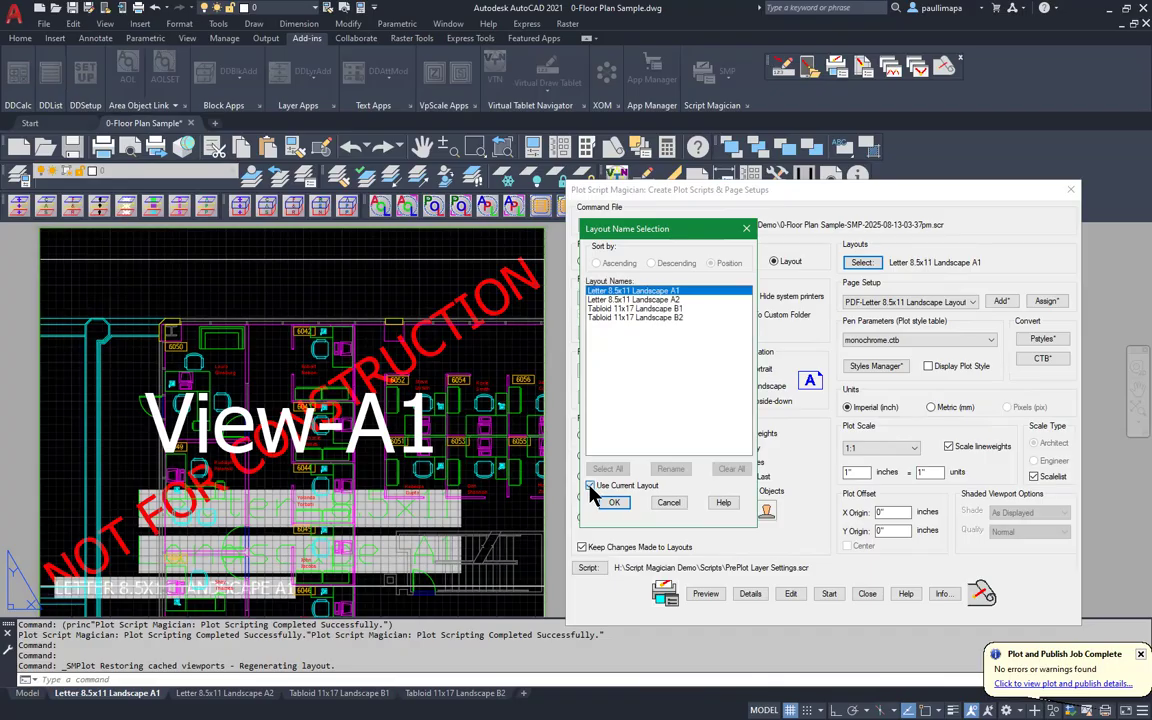
ctrl+click(636, 300)
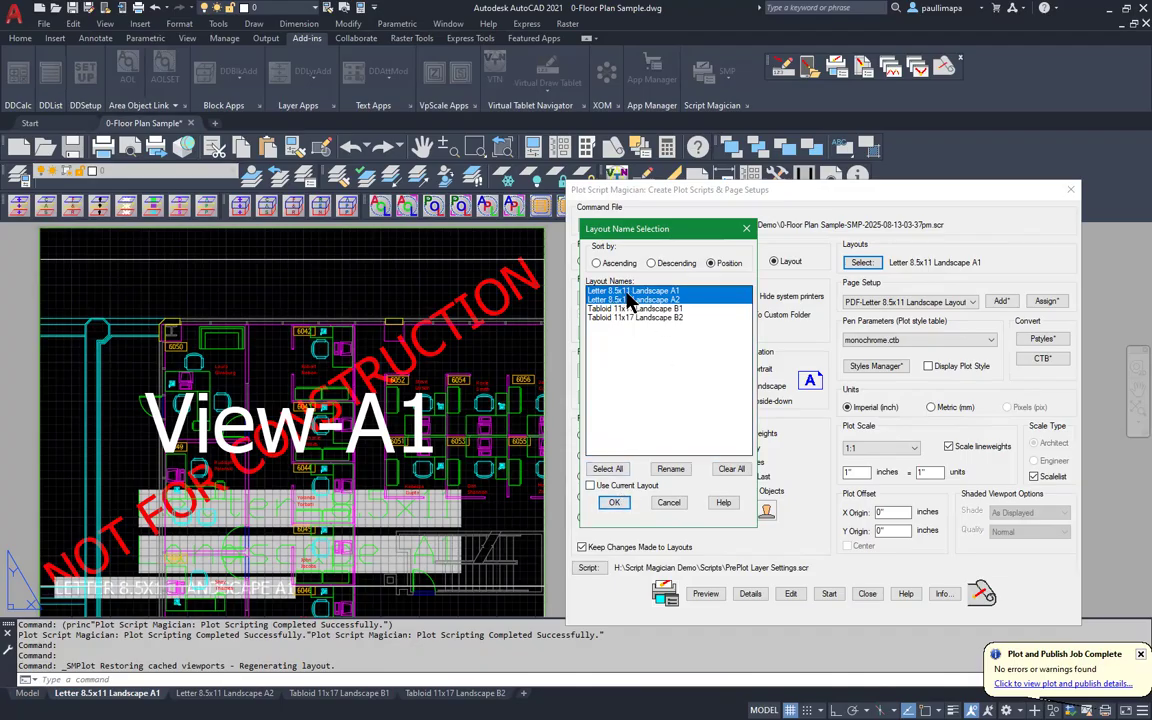
click(615, 505)
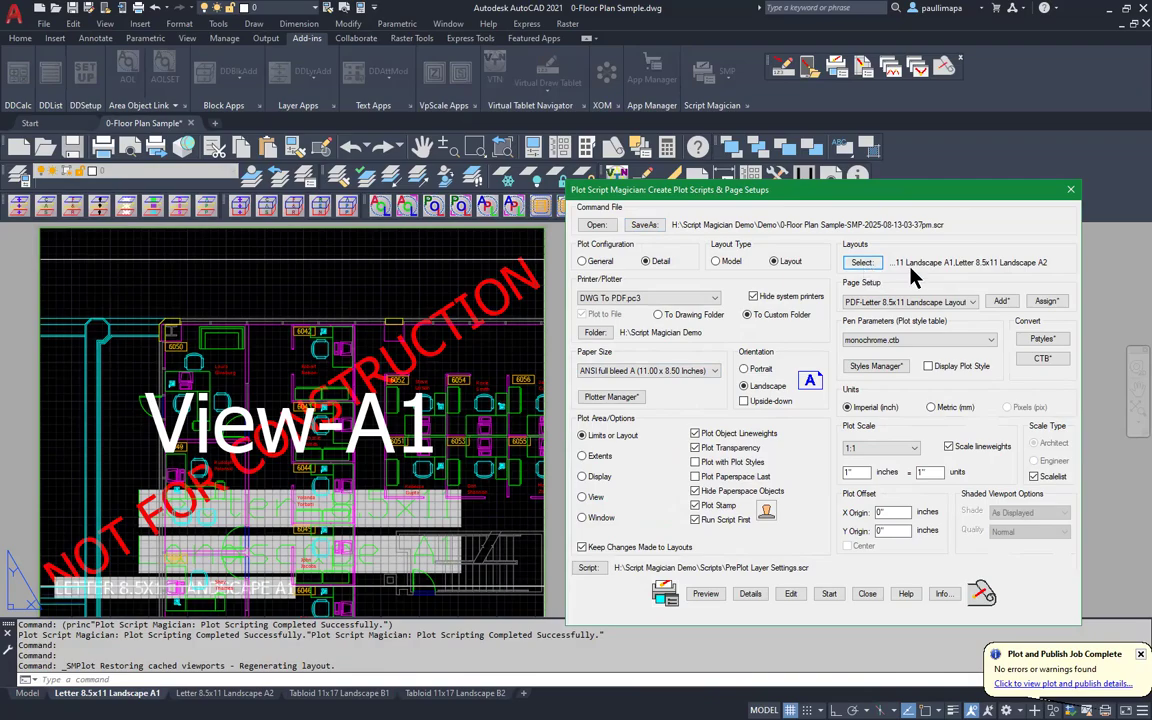
Step: Save the command script in the Demo folder as SMP-Layout Letter Views.scr
click(643, 225)
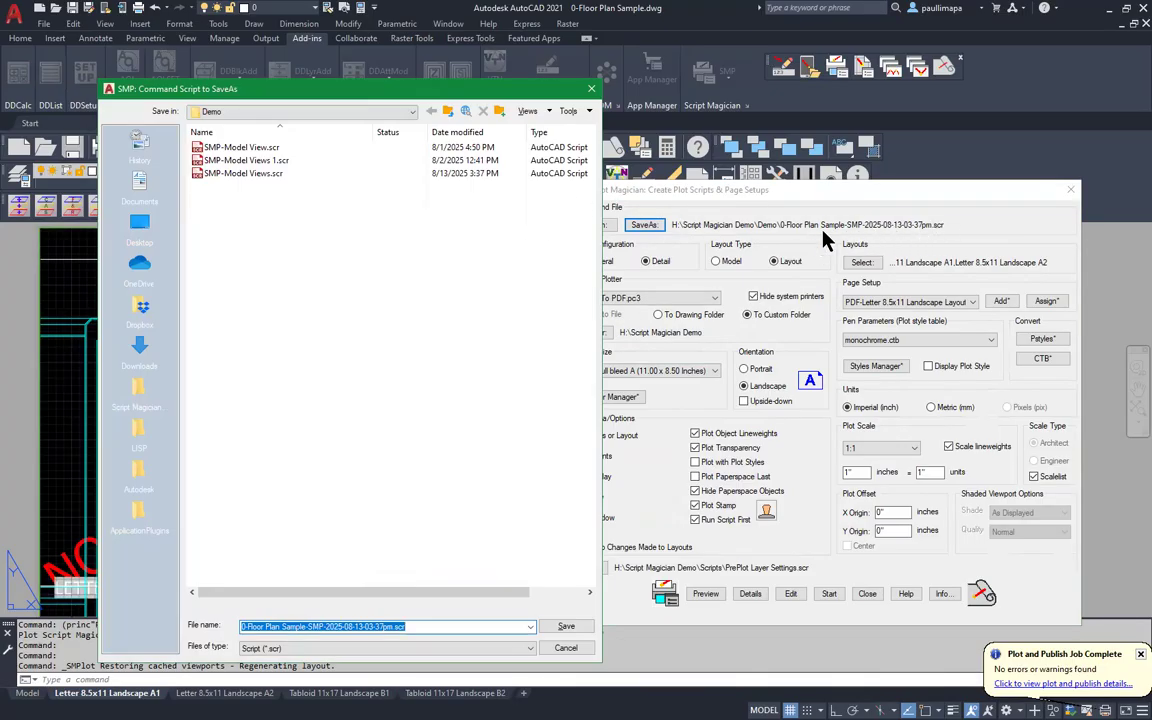
click(262, 174)
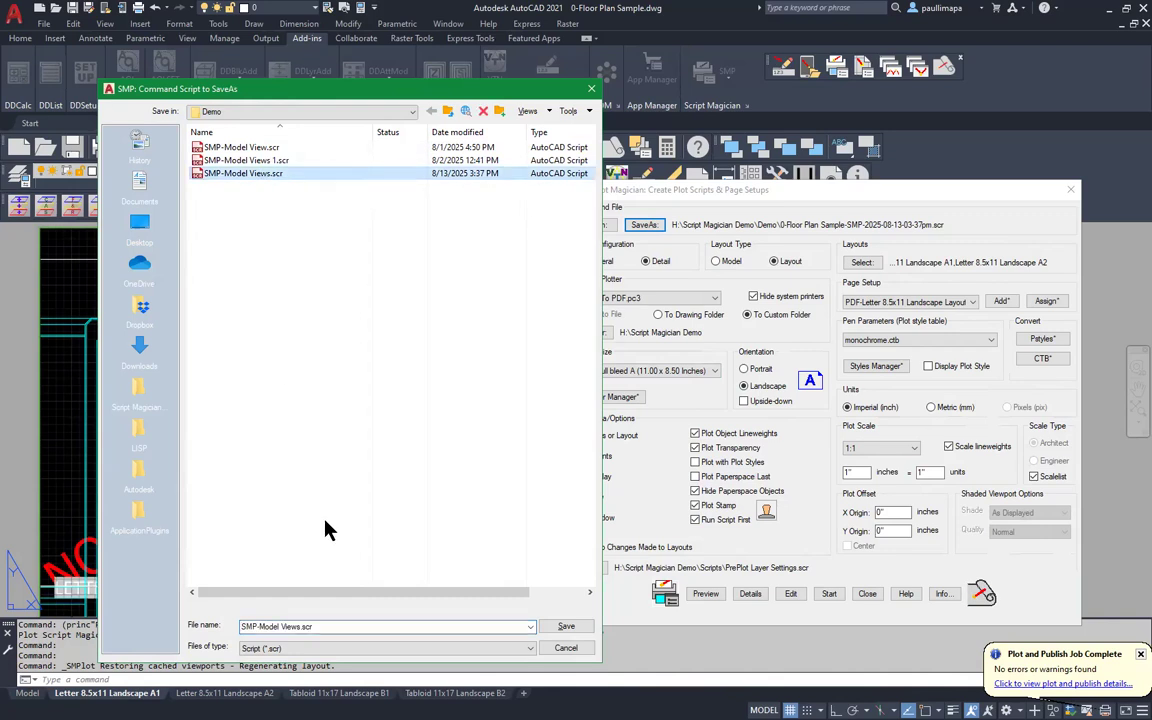
click(259, 626)
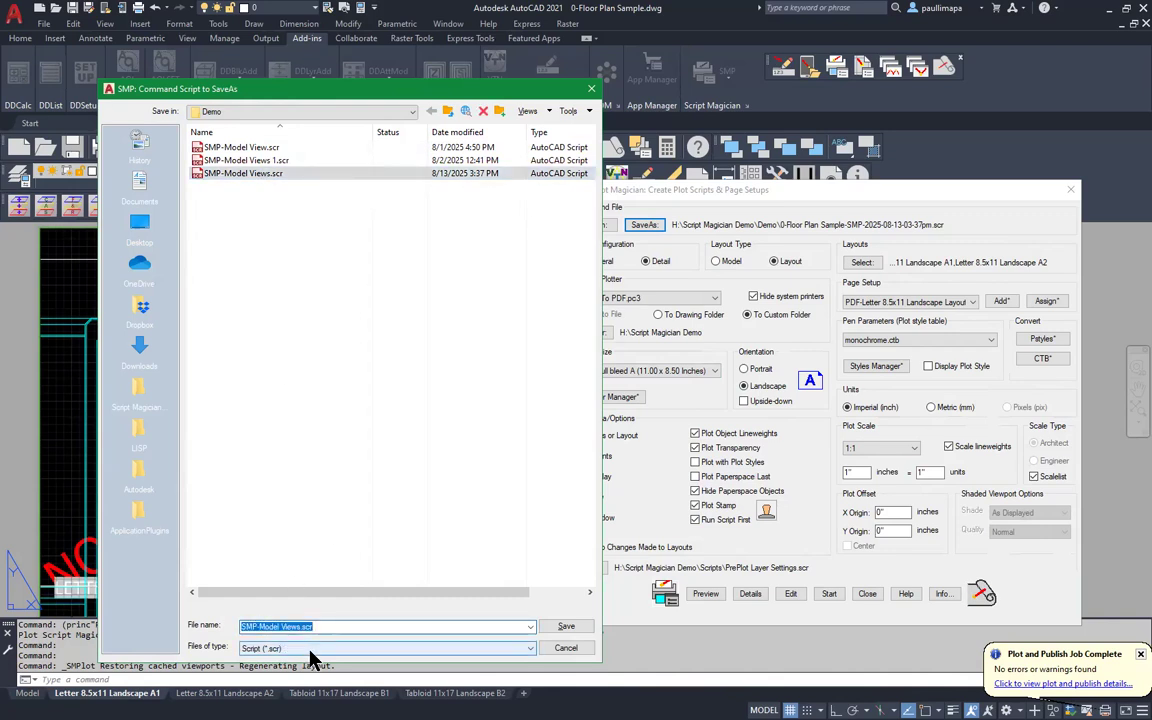
key(Home)
key(Right)
text(Layout-)
key(Delete)
key(Delete)
key(Delete)
key(Delete)
key(Delete)
key(Right)
text(L)
key(Left)
key(BackSpace)
key(BackSpace)
key(BackSpace)
key(BackSpace)
key(BackSpace)
key(BackSpace)
text(etter Vies)
key(BackSpace)
text(ws)
key(BackSpace)
key(BackSpace)
text(ws)
key(Return)
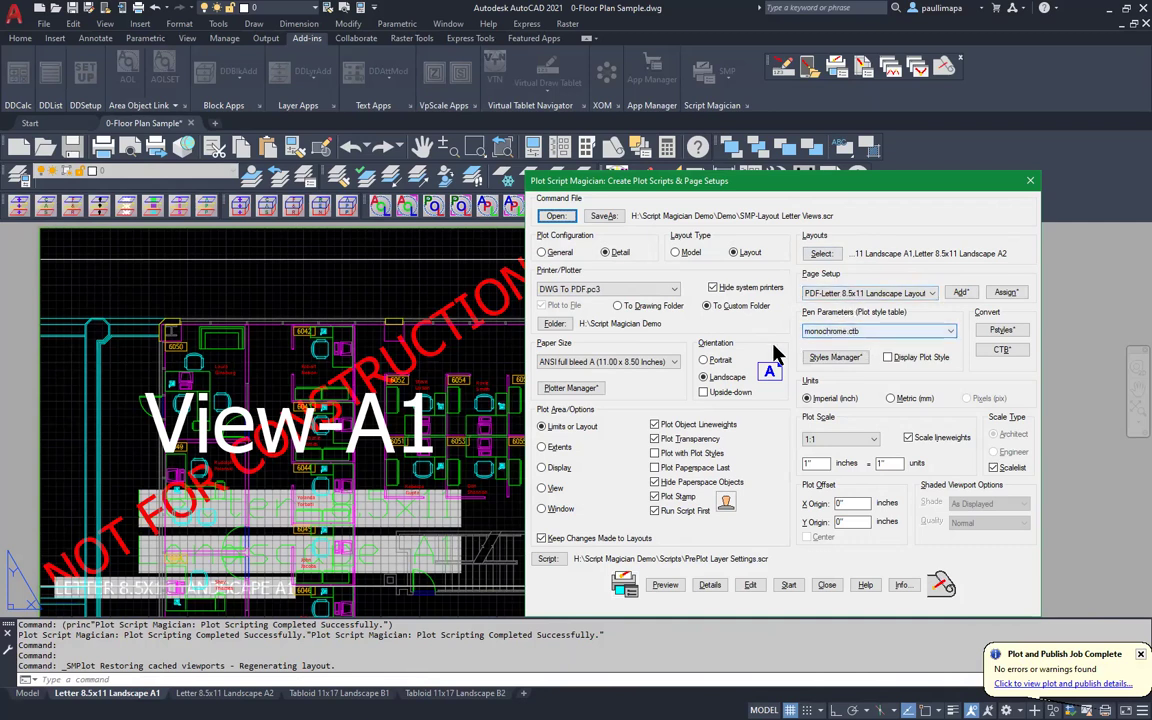
Step: Preview the plot of layout Letter 8.5x11 Landscape A1, then exit the preview
click(654, 511)
click(662, 585)
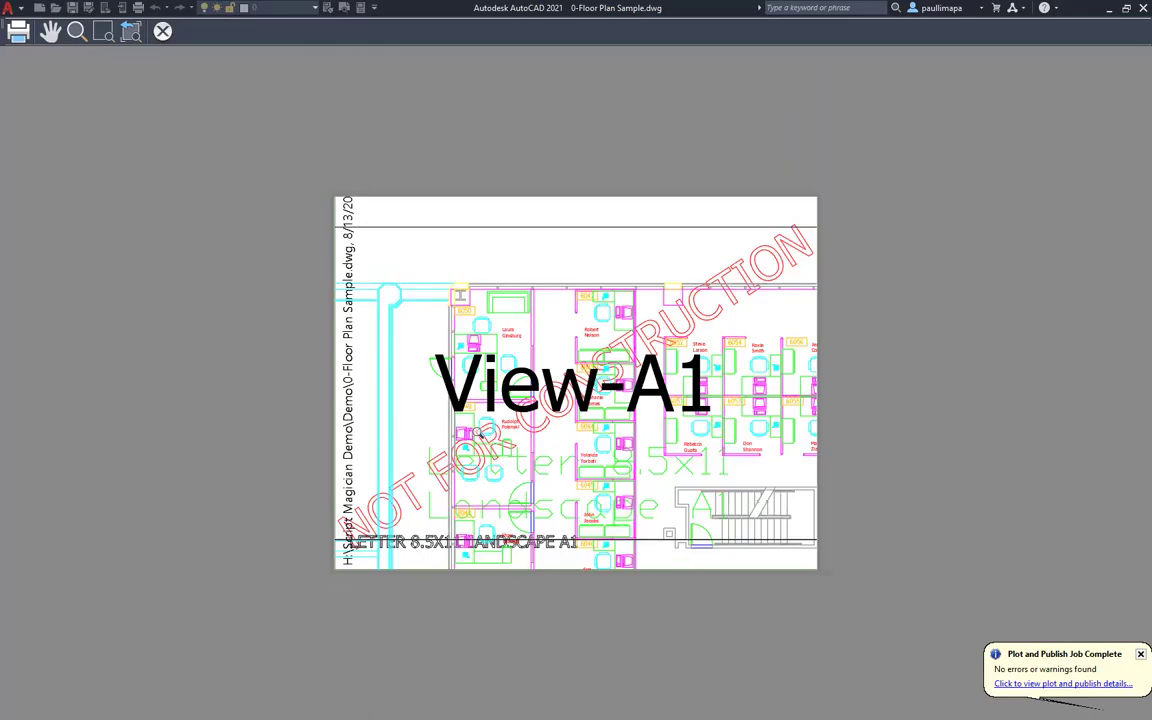
right_click(668, 405)
click(706, 412)
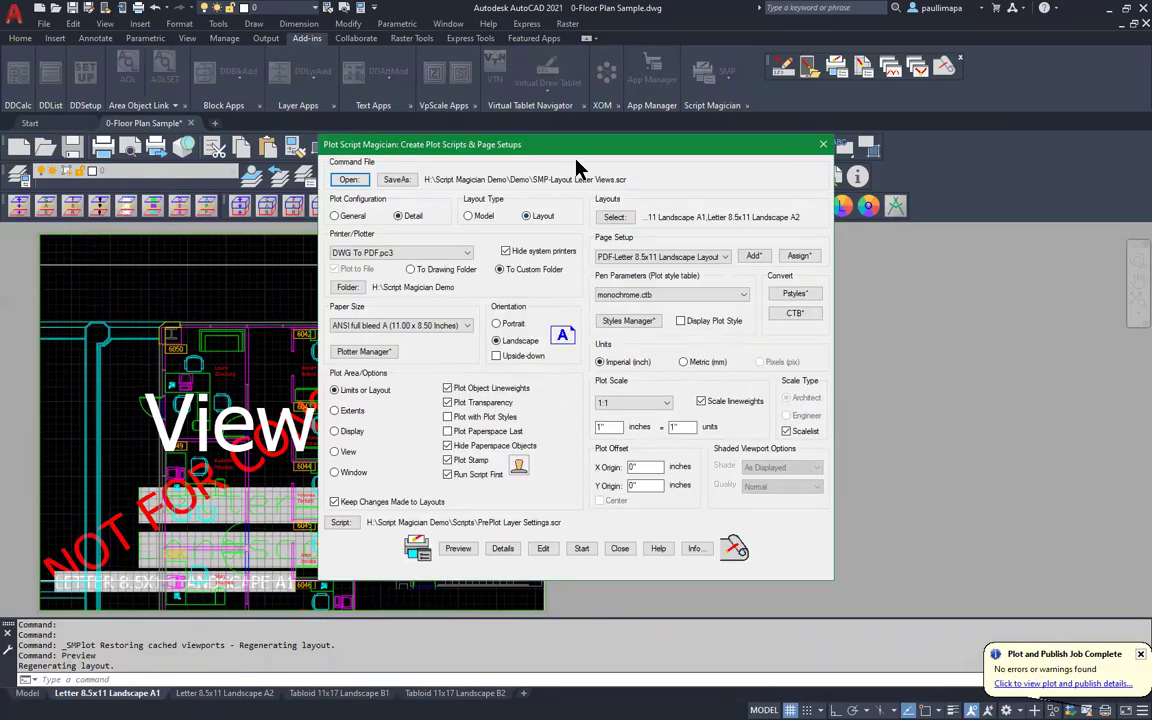
Step: Change the layout selection to Tabloid 11x17 Landscape B1 and B2, with the dialog moved clear of the drawing
drag(597, 156, 851, 209)
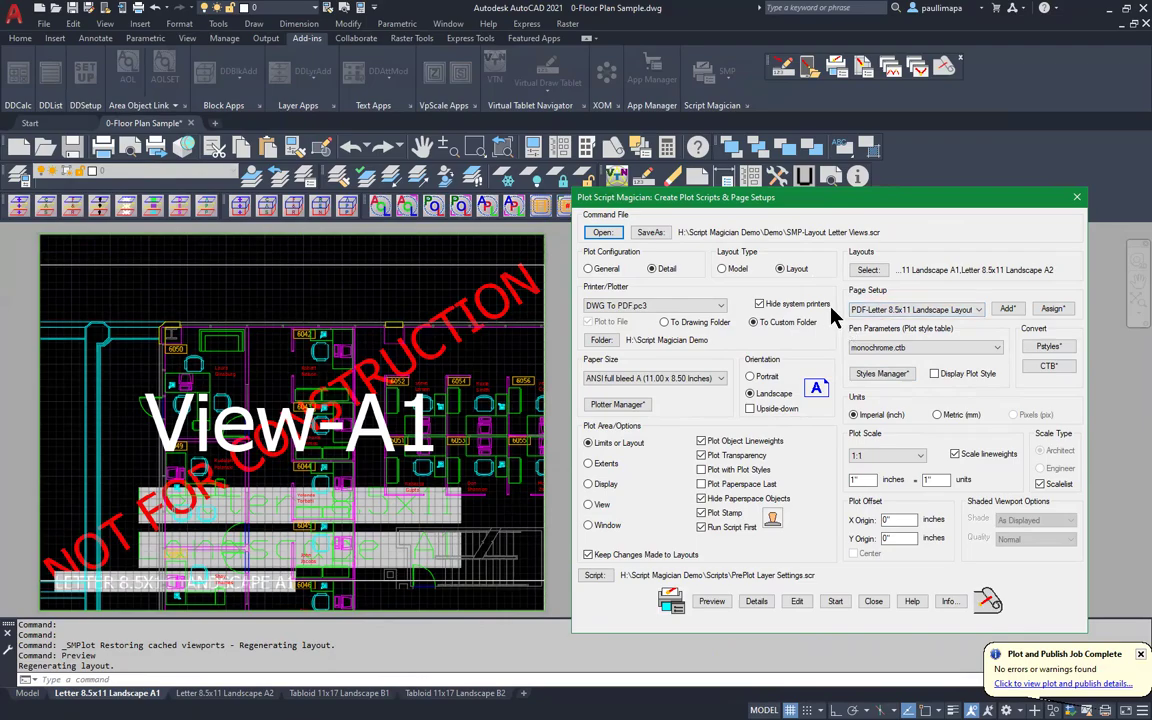
click(868, 271)
drag(584, 293, 582, 302)
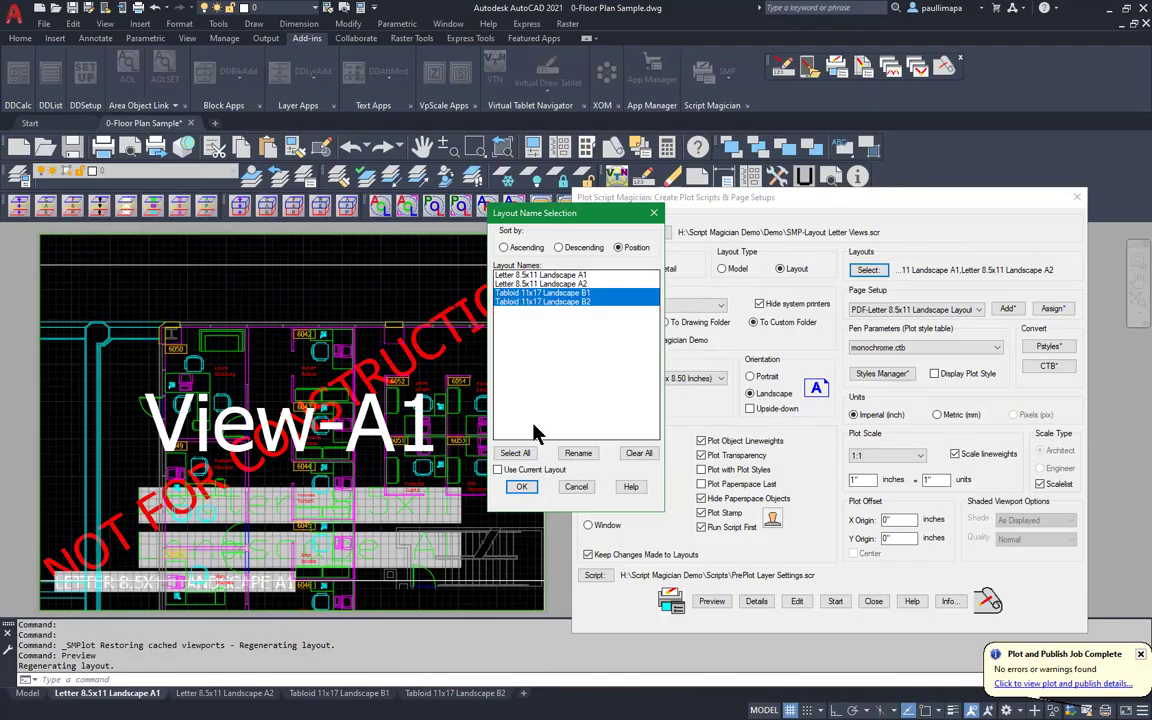
click(522, 485)
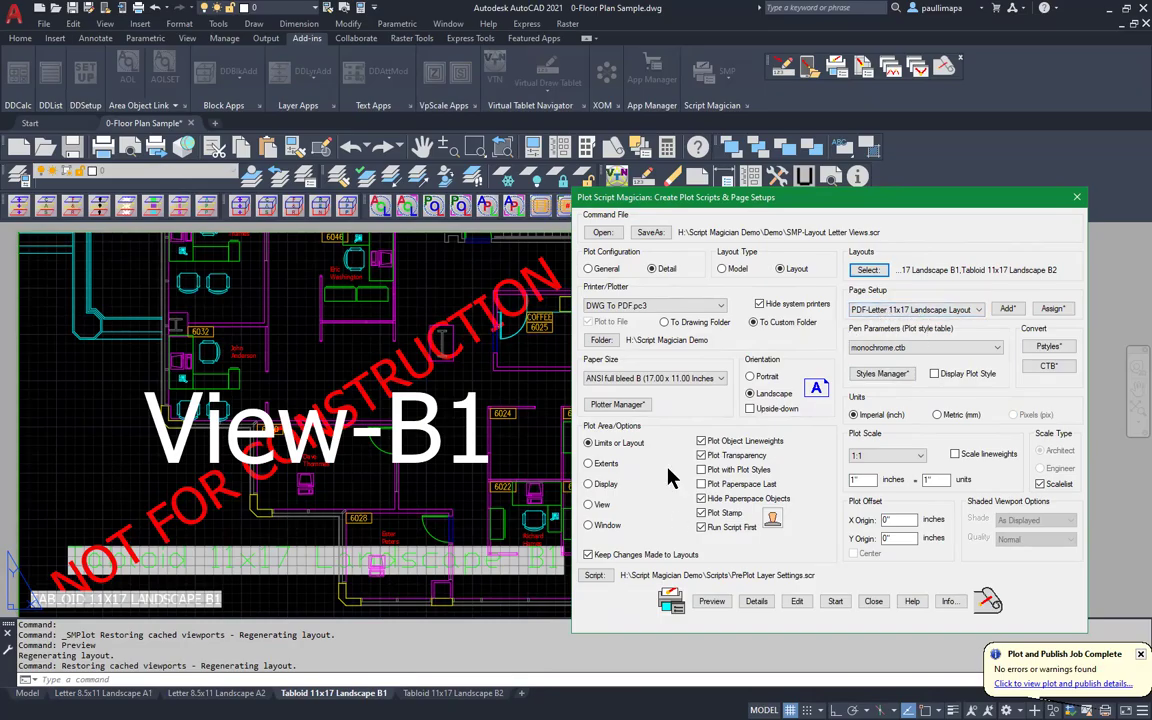
Step: Turn off Hide Paperspace Objects and overwrite the page setup PDF-Letter 11x17 Landscape Layout with the change
click(953, 310)
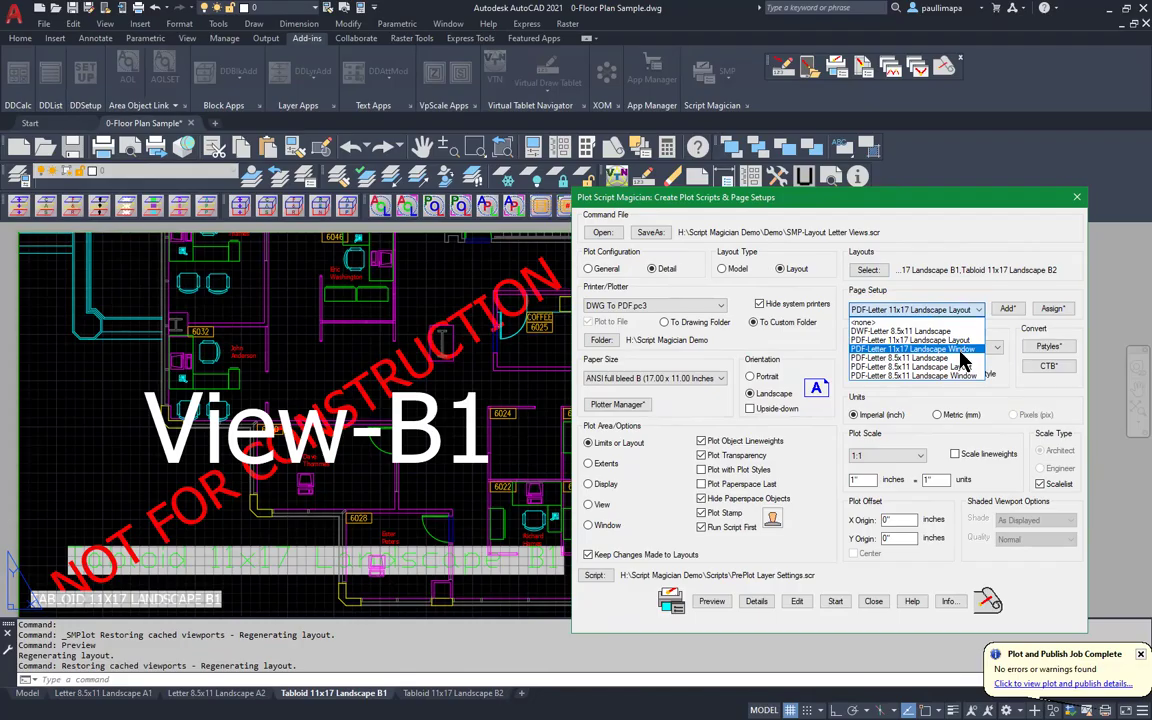
click(948, 296)
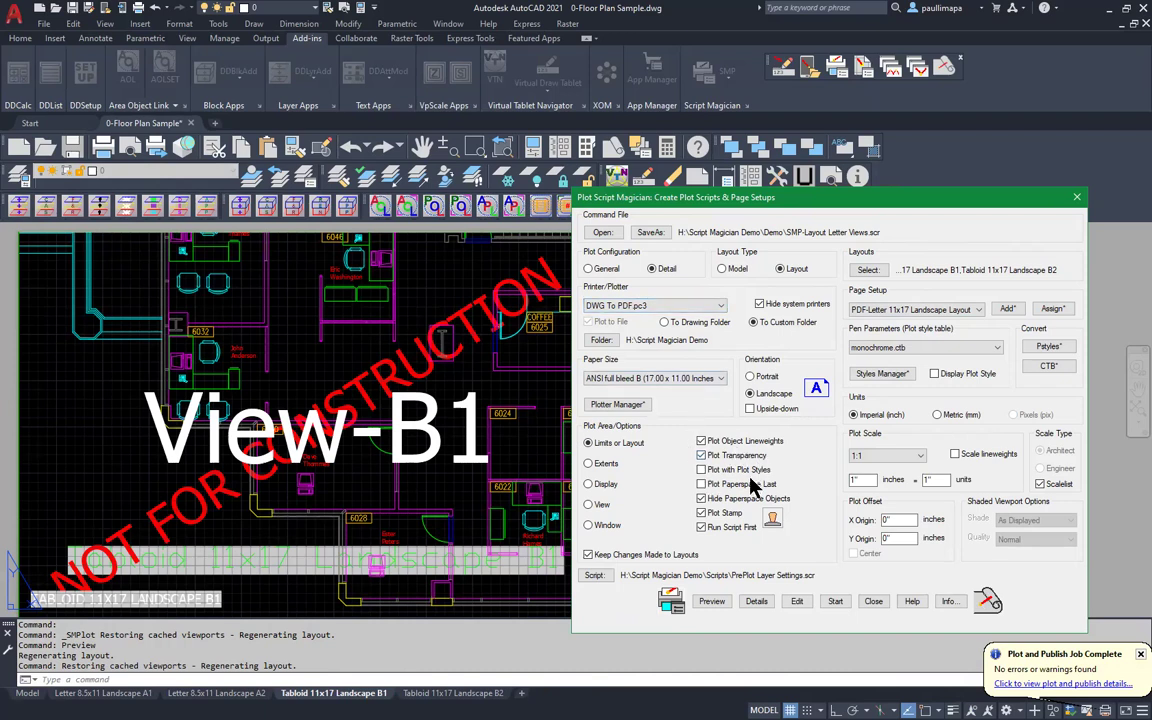
click(701, 499)
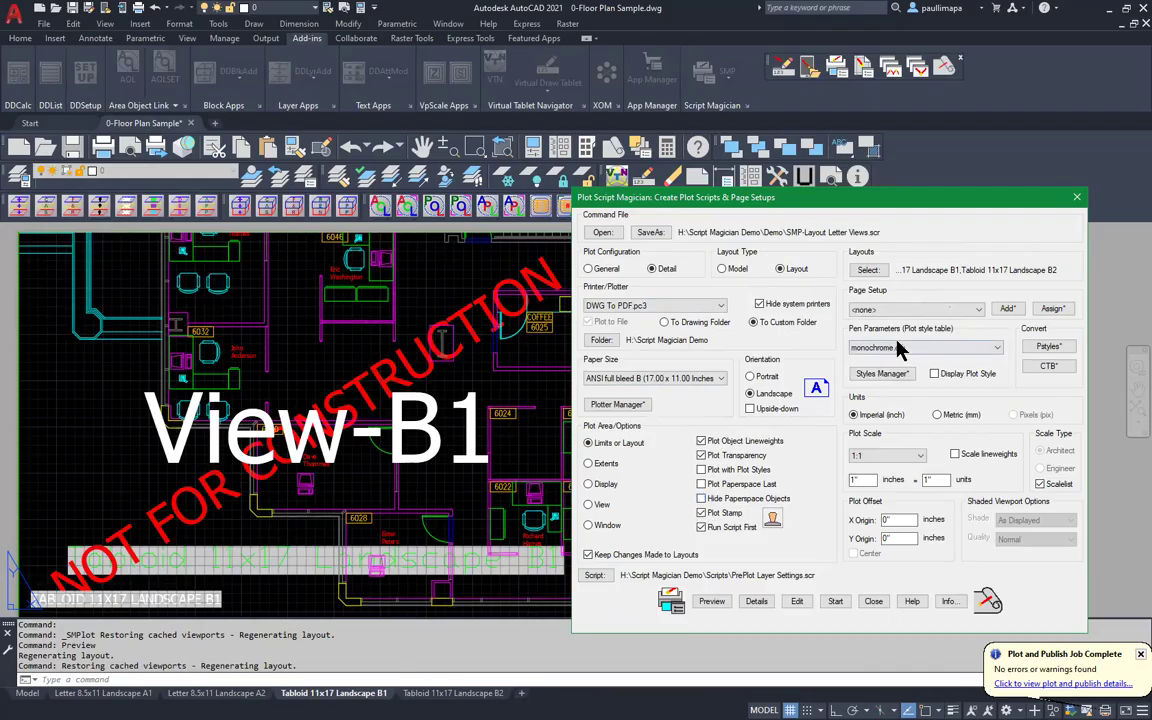
click(1007, 309)
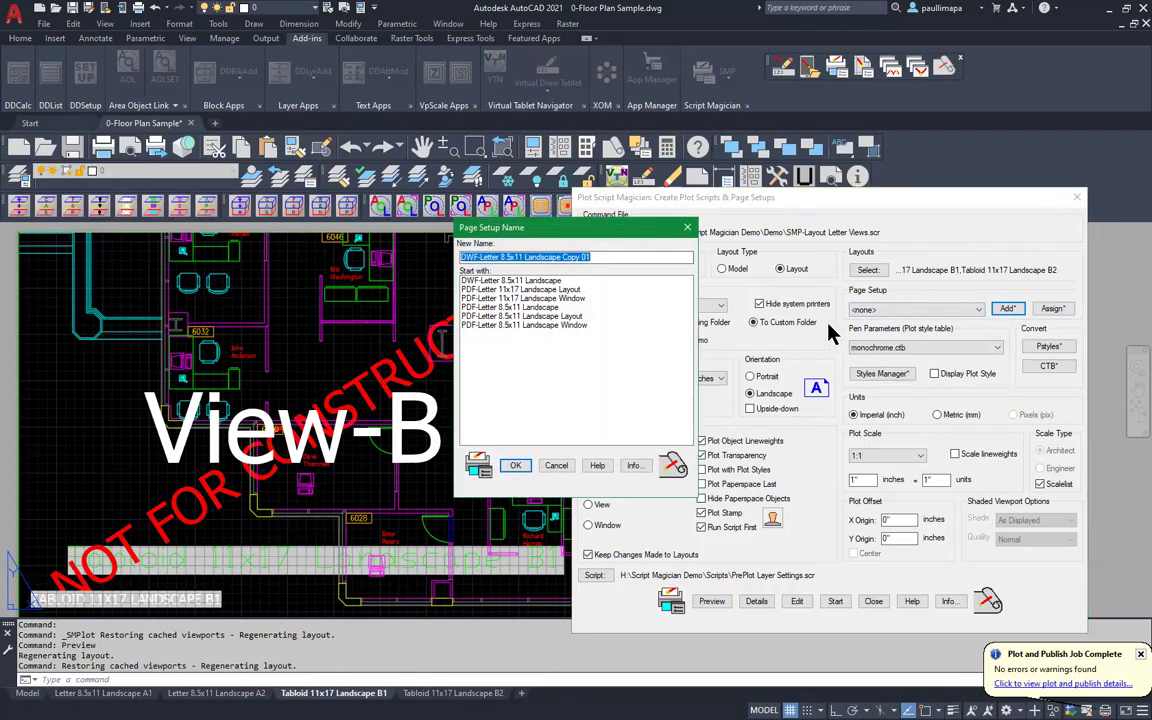
double_click(556, 290)
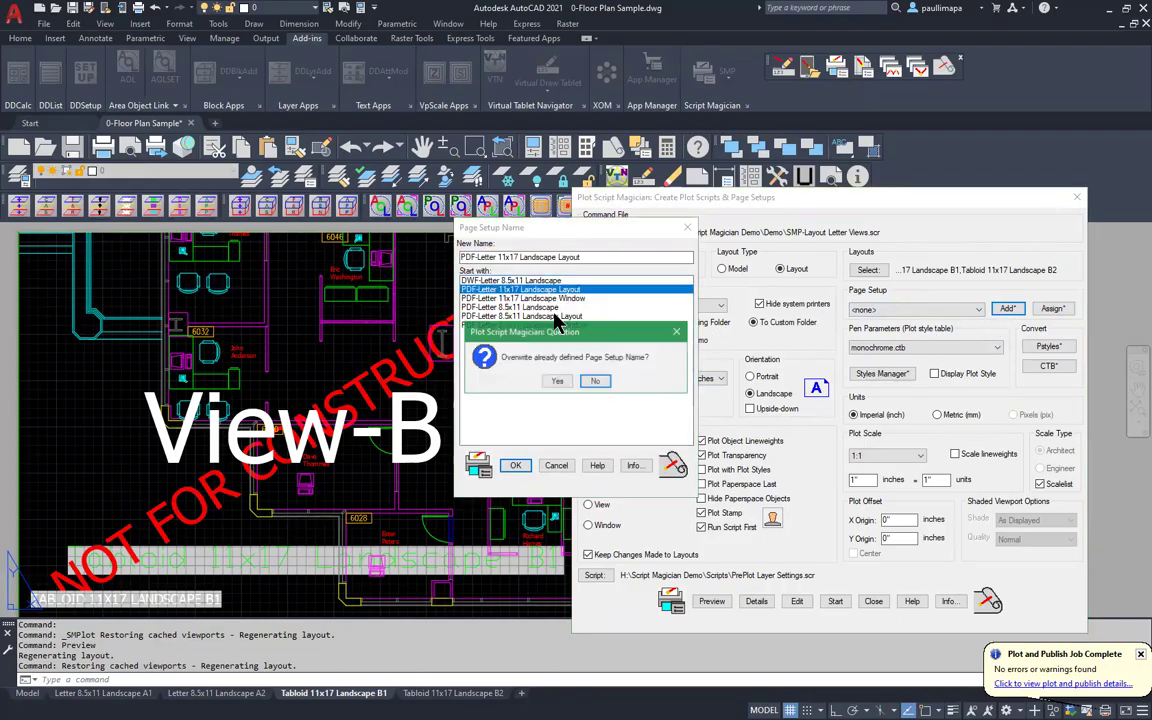
click(557, 383)
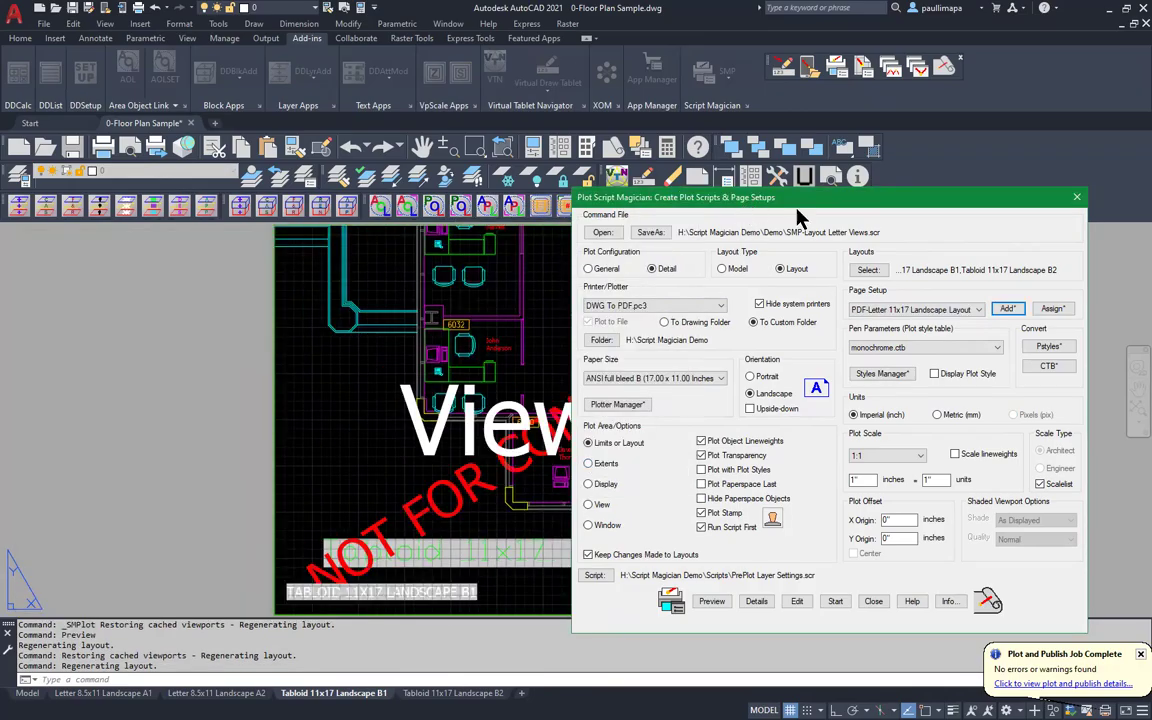
Step: Turn off Plot Transparency and Plot Stamp, enable Plot with Plot Styles, and overwrite the page setup PDF-Letter 11x17 Landscape Layout
drag(798, 203, 850, 211)
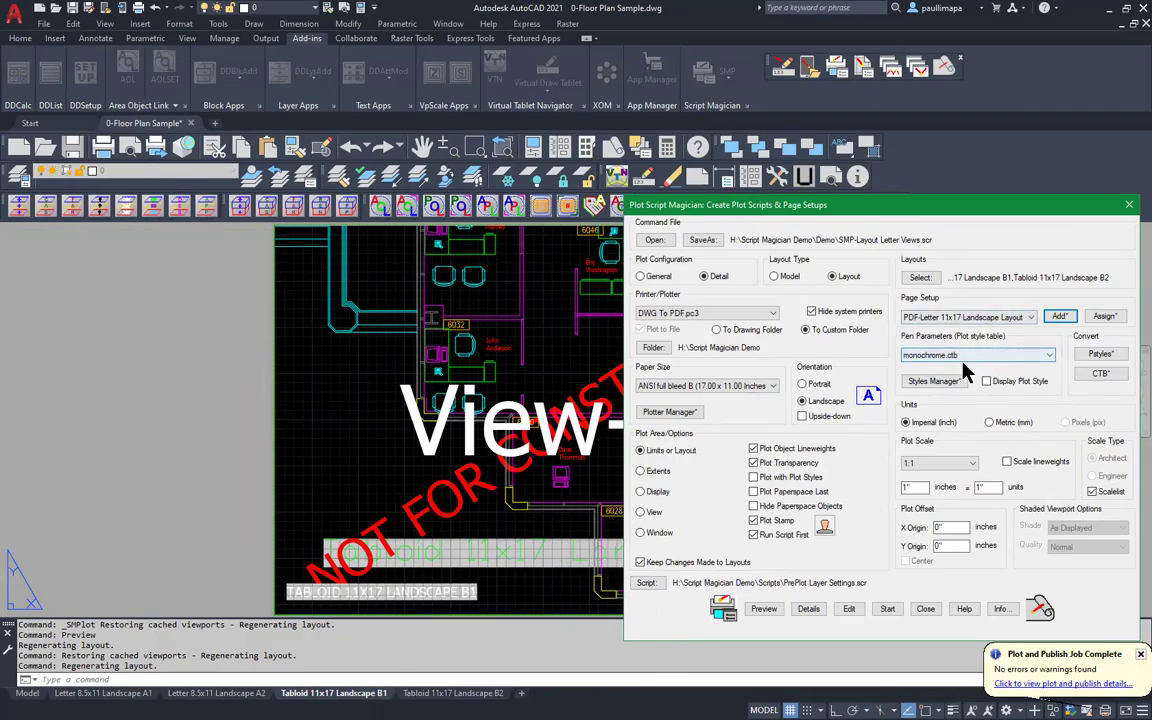
click(754, 463)
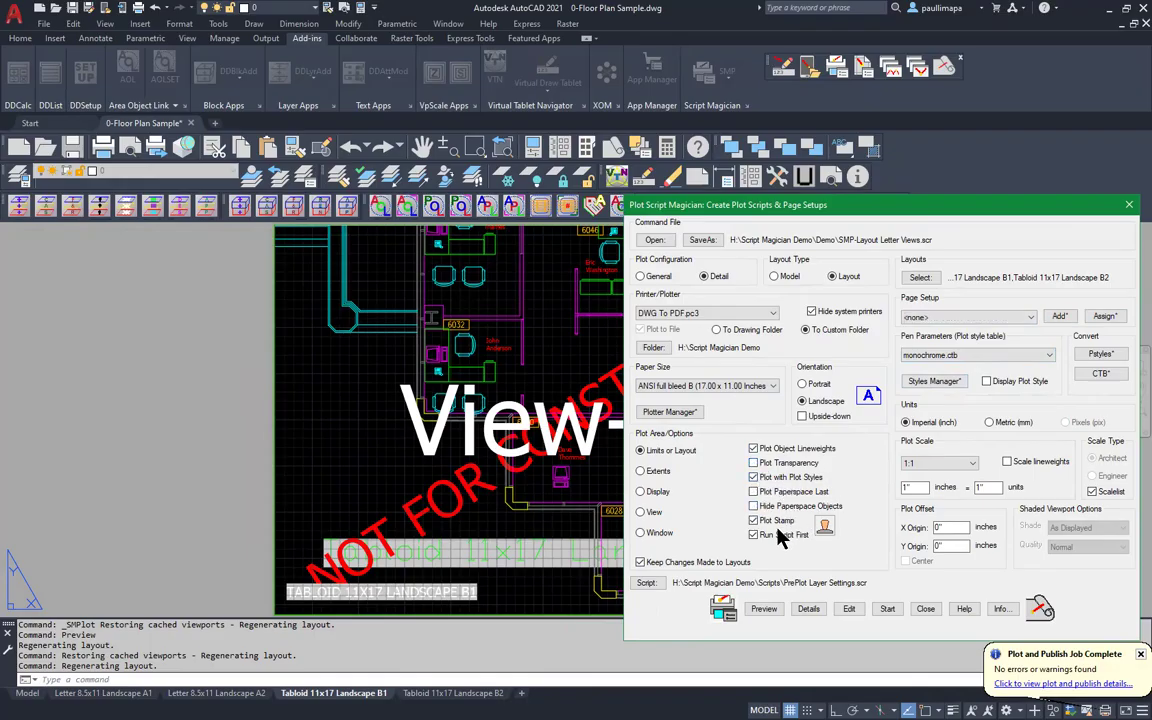
click(755, 523)
click(1057, 317)
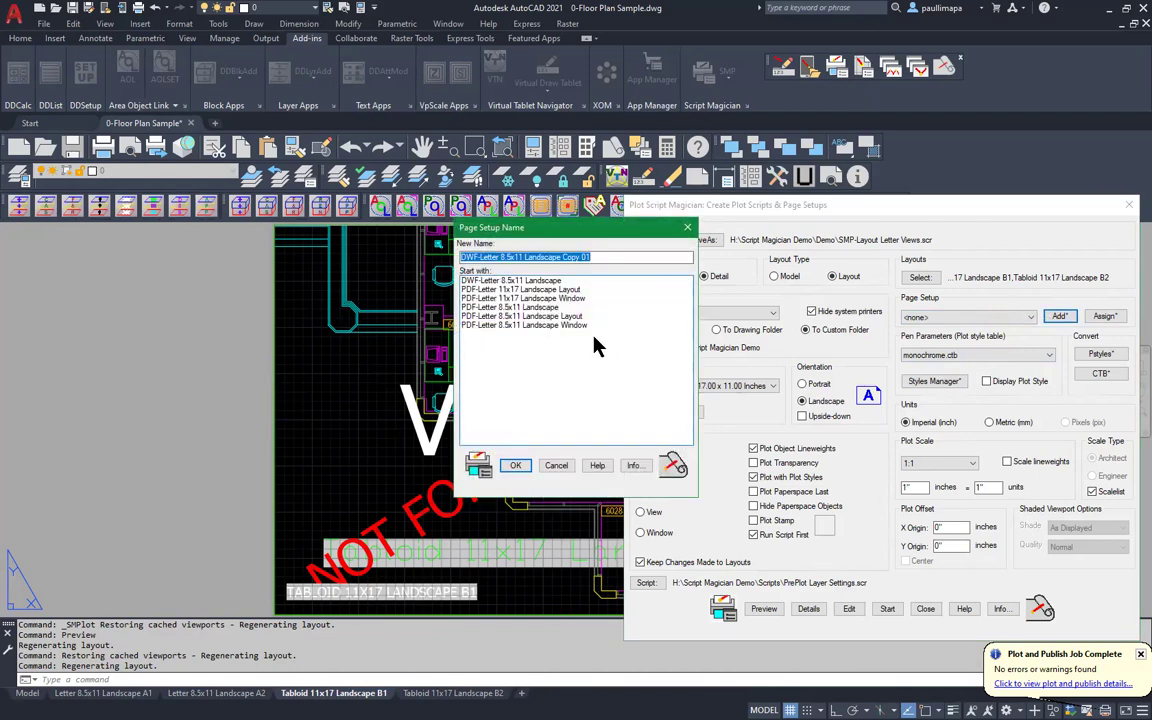
double_click(562, 290)
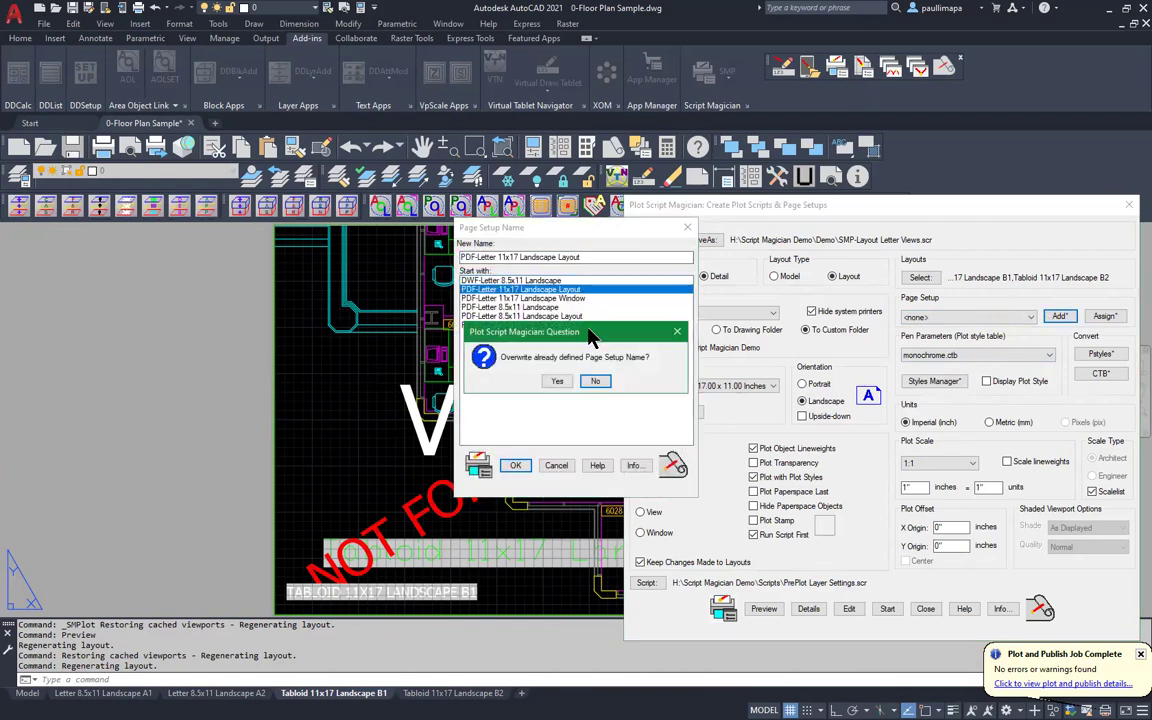
click(565, 383)
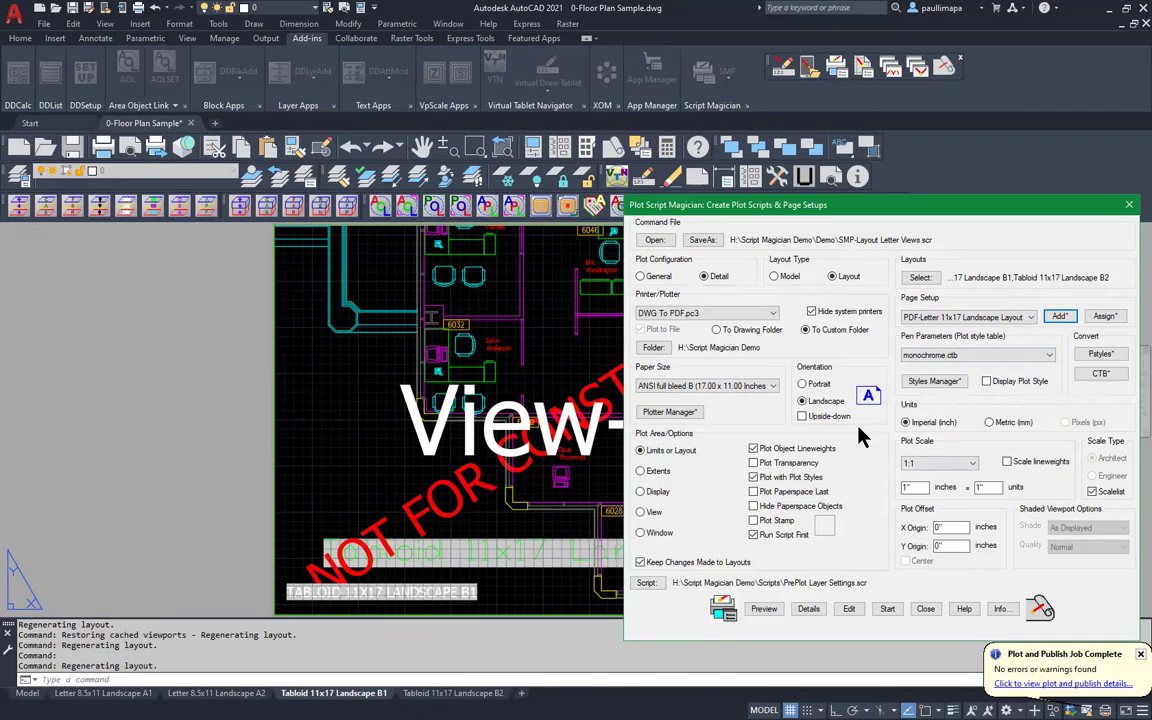
Step: Check the available plot scales, then toggle Display Plot Style on and off to compare the layout's monochrome and colour appearance
click(955, 462)
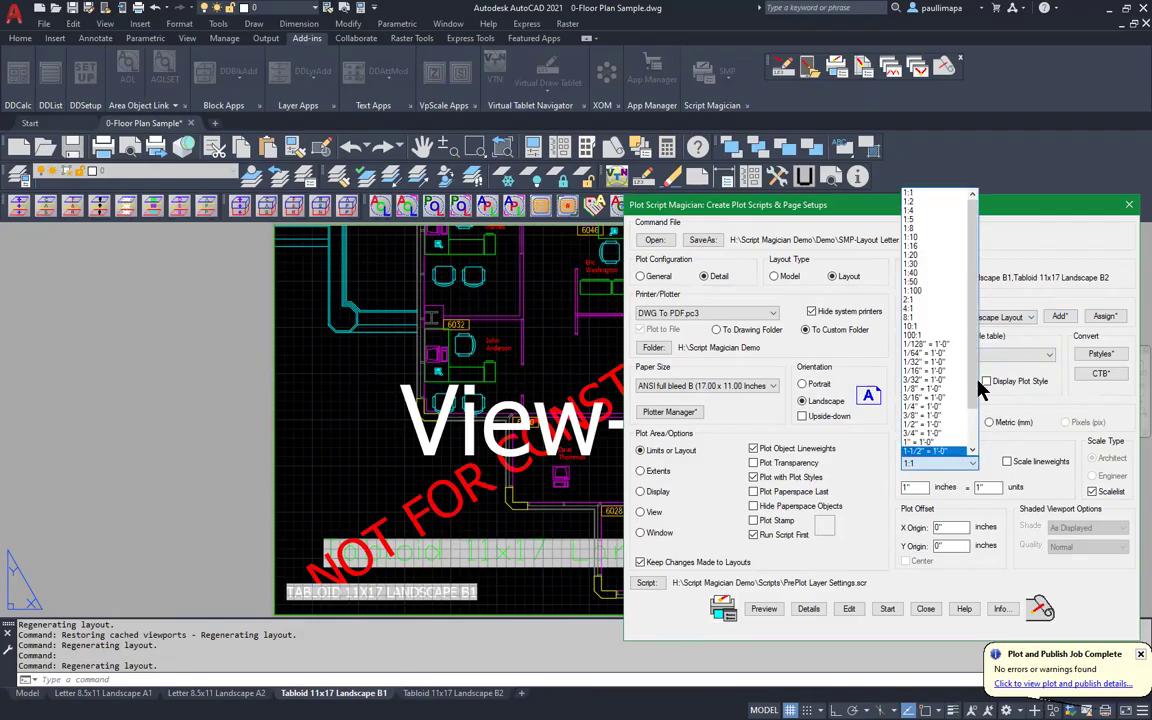
key(Escape)
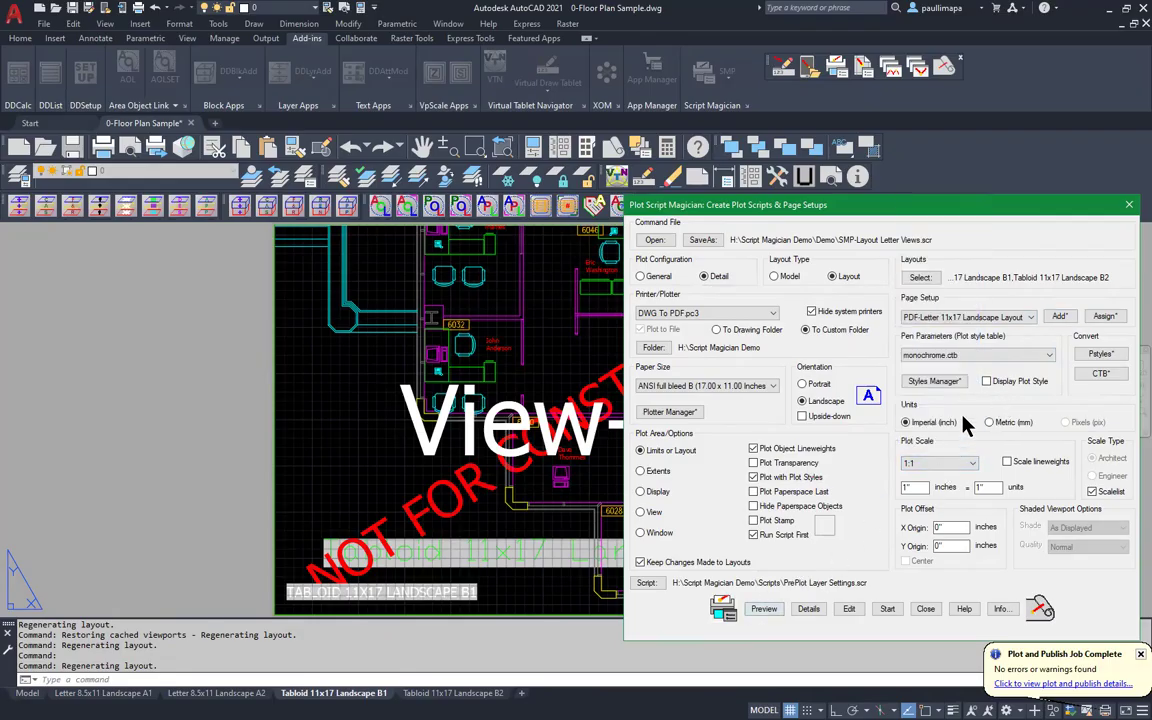
click(988, 384)
click(988, 384)
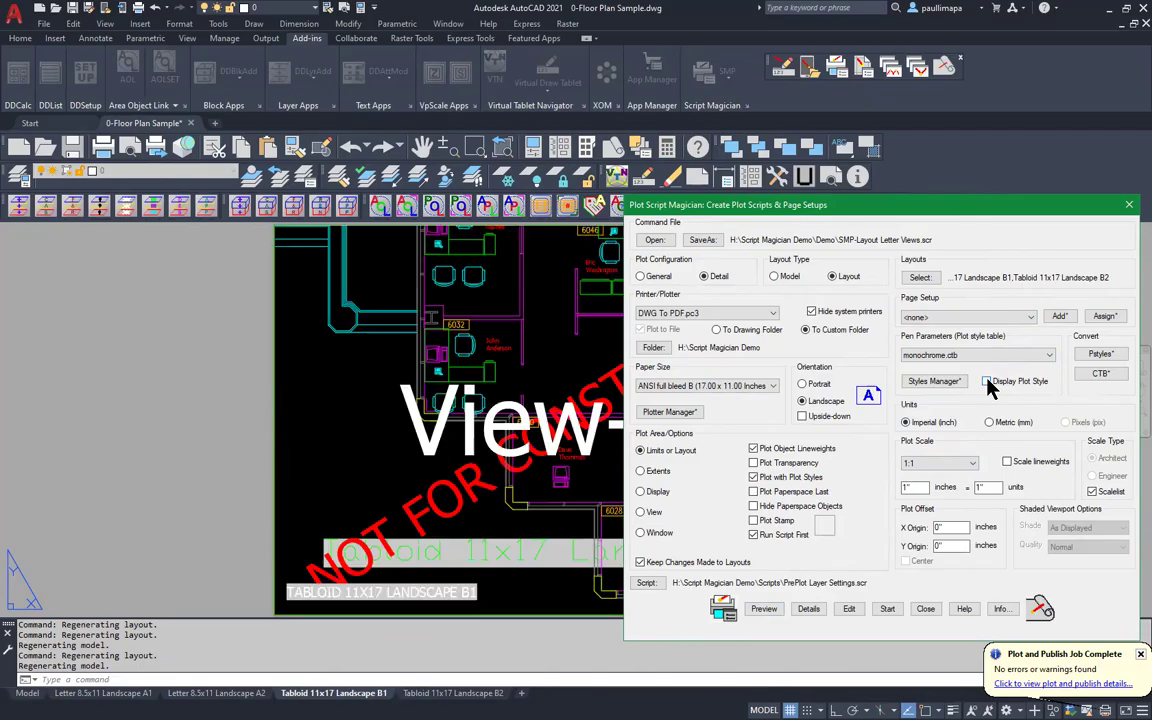
click(986, 384)
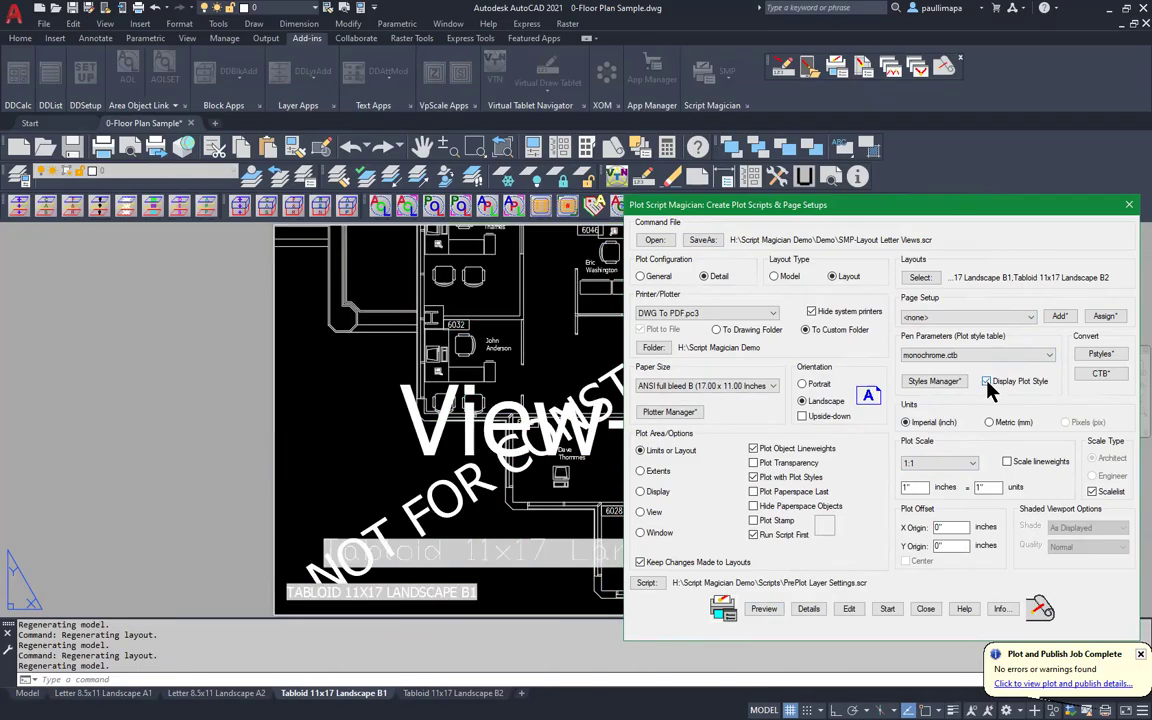
click(986, 384)
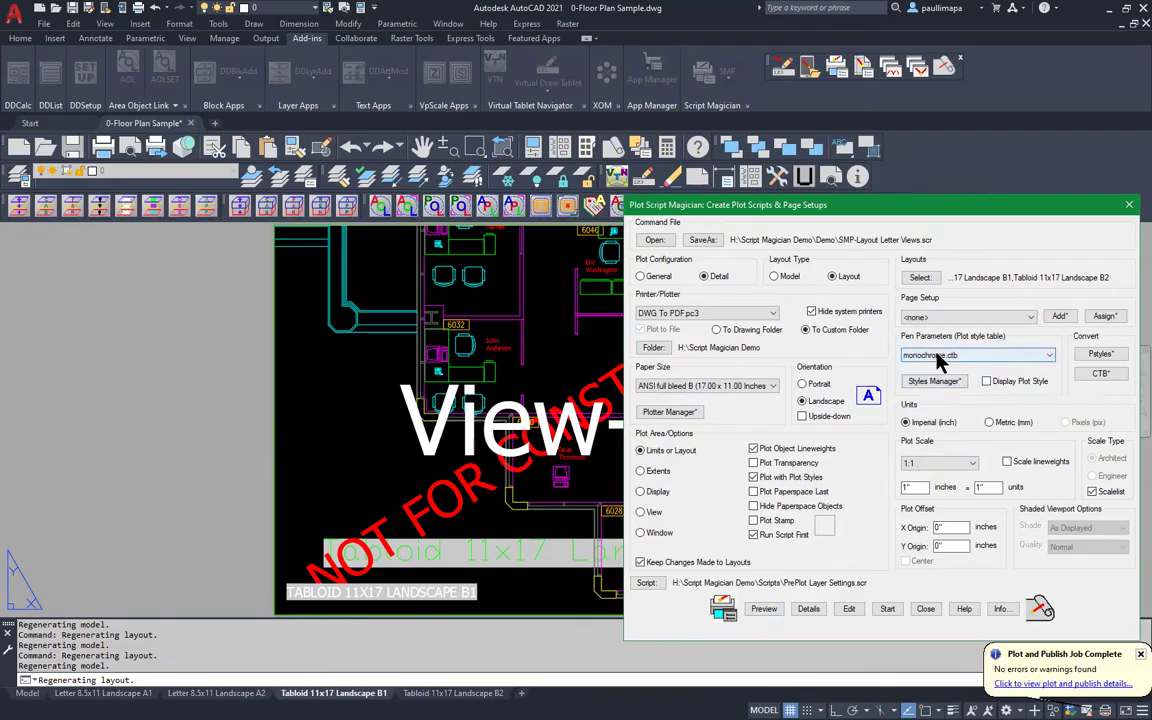
Step: Preview the plot of layout Tabloid 11x17 Landscape B1, exit the preview and move the dialog clear of the drawing
click(764, 609)
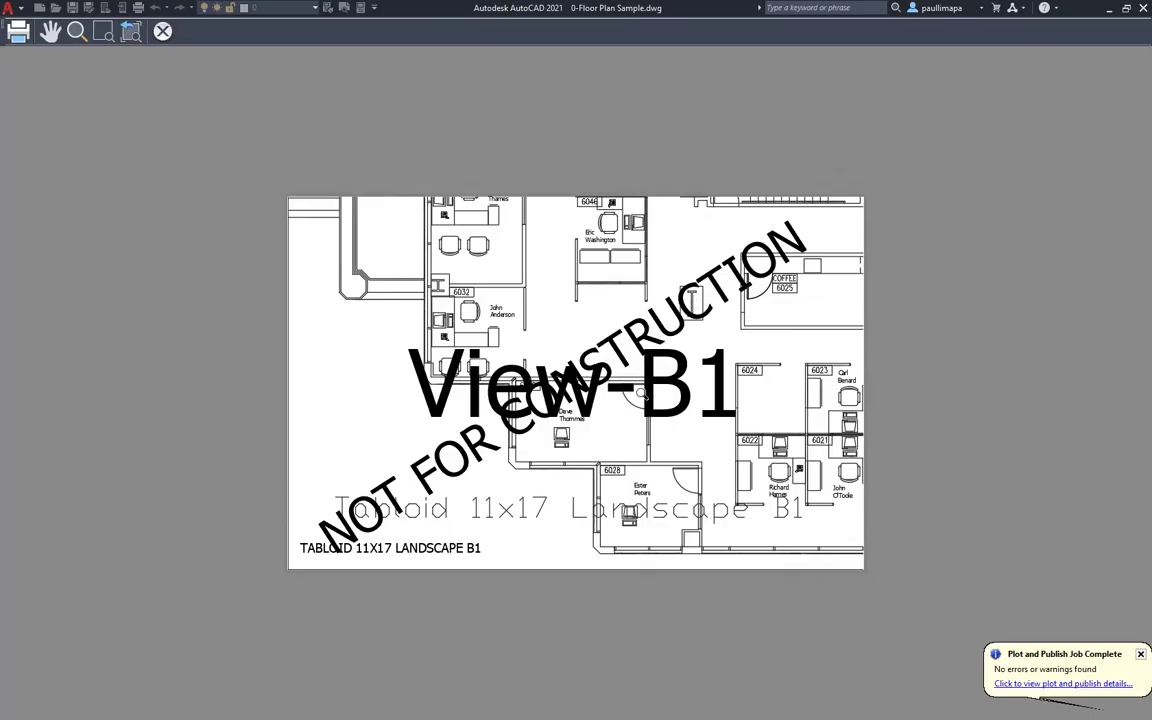
right_click(596, 364)
click(618, 374)
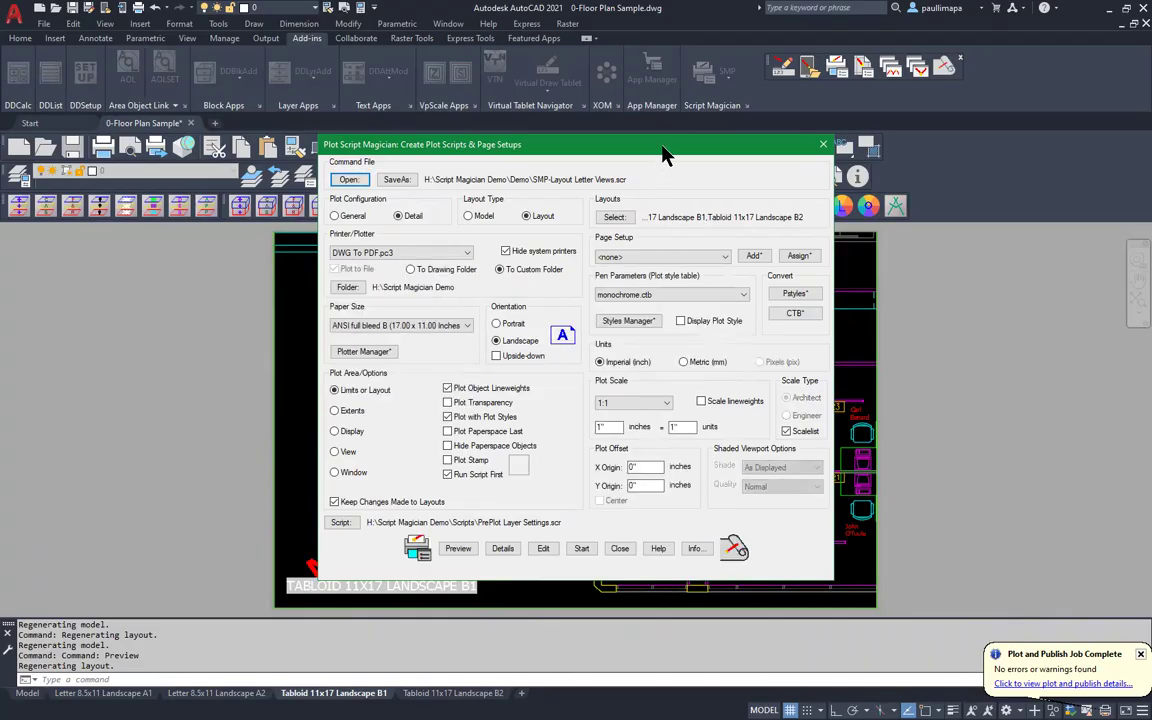
drag(662, 147, 960, 178)
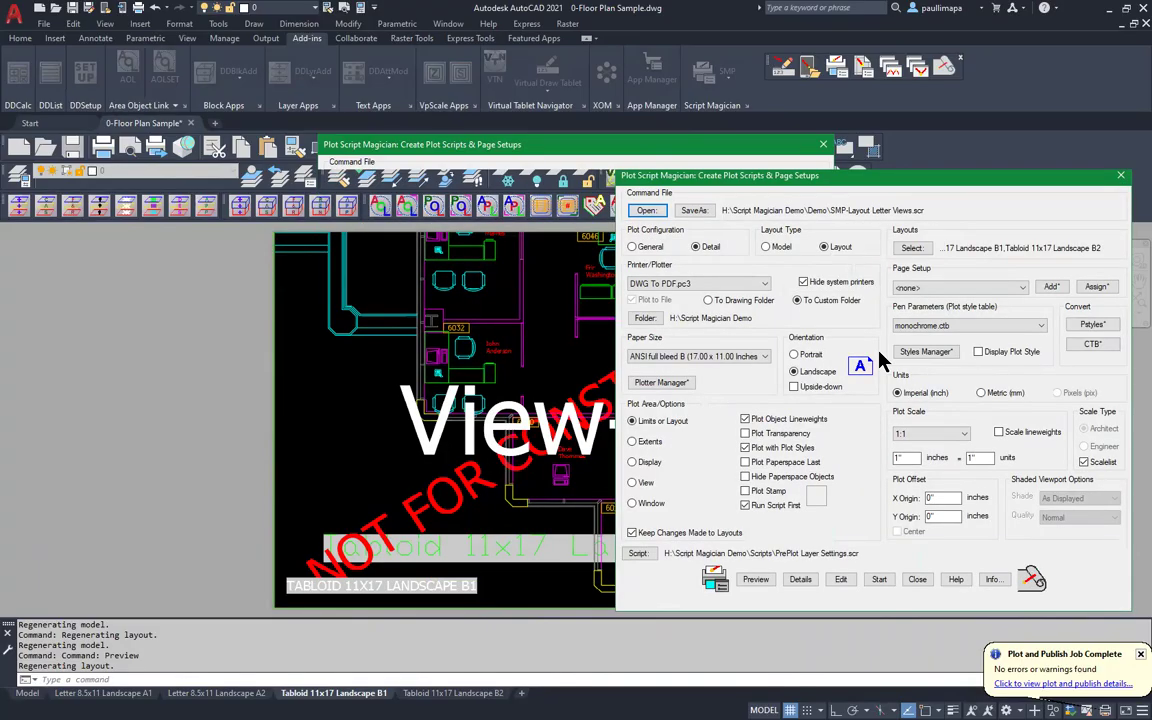
Step: Turn off Run Script First and overwrite the page setup PDF-Letter 11x17 Landscape Layout with the current settings
click(745, 505)
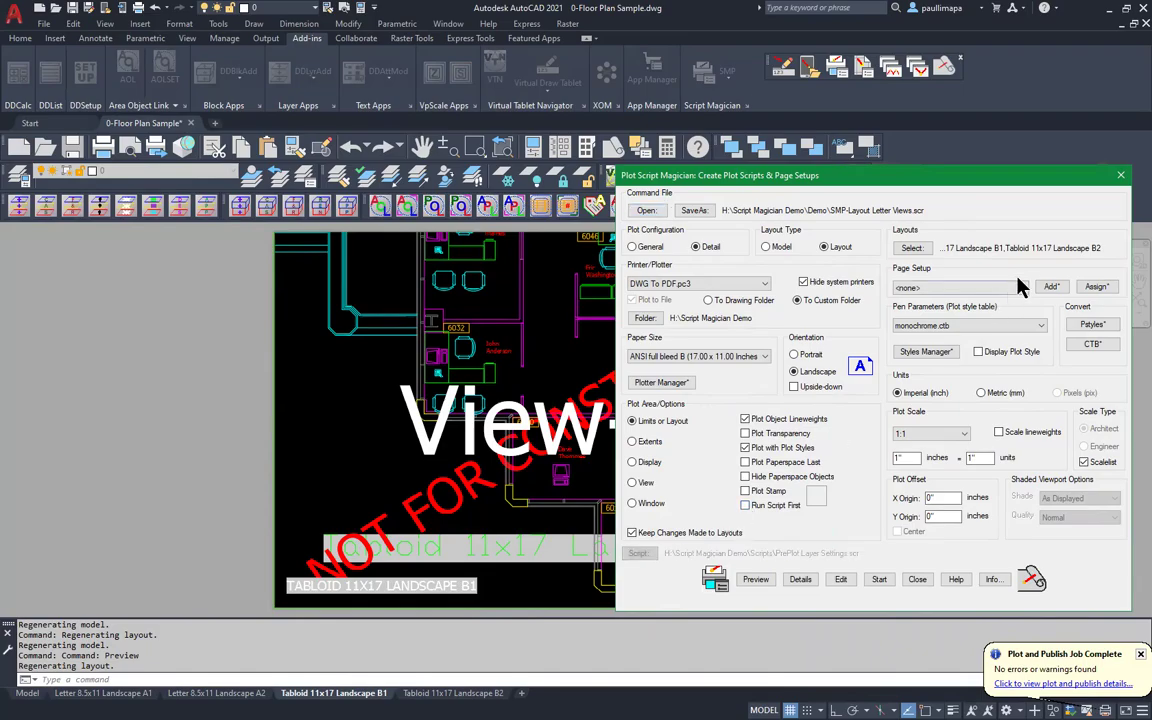
click(1051, 288)
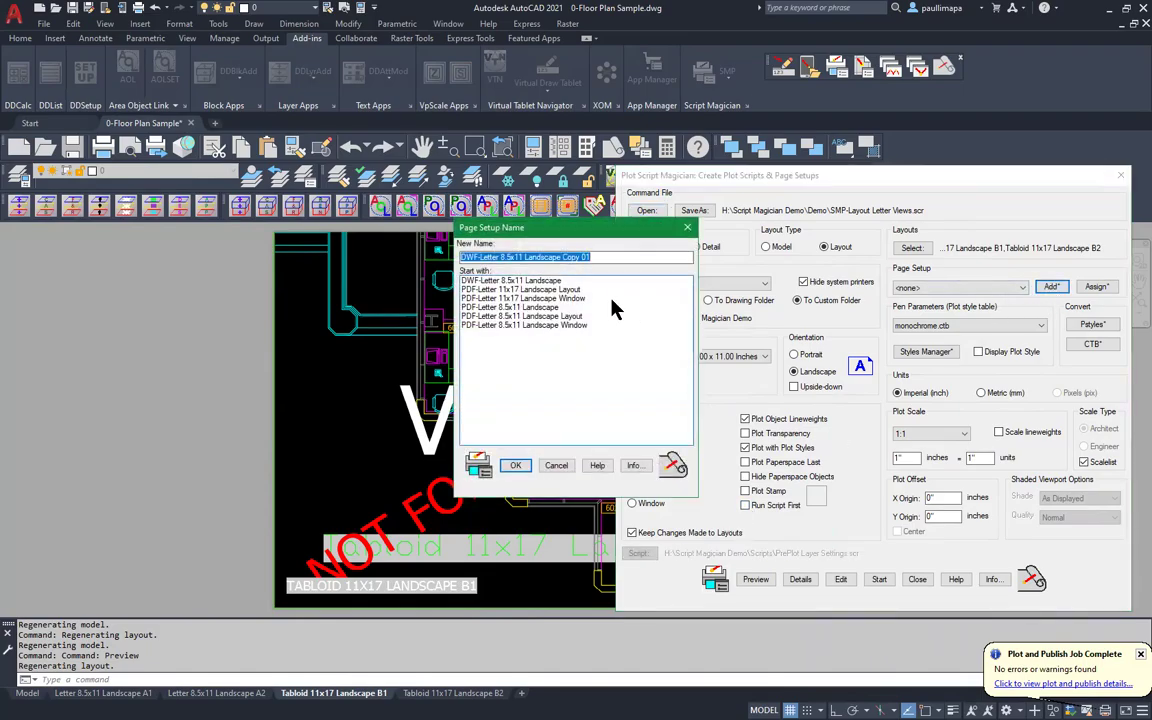
double_click(569, 290)
click(558, 381)
click(515, 465)
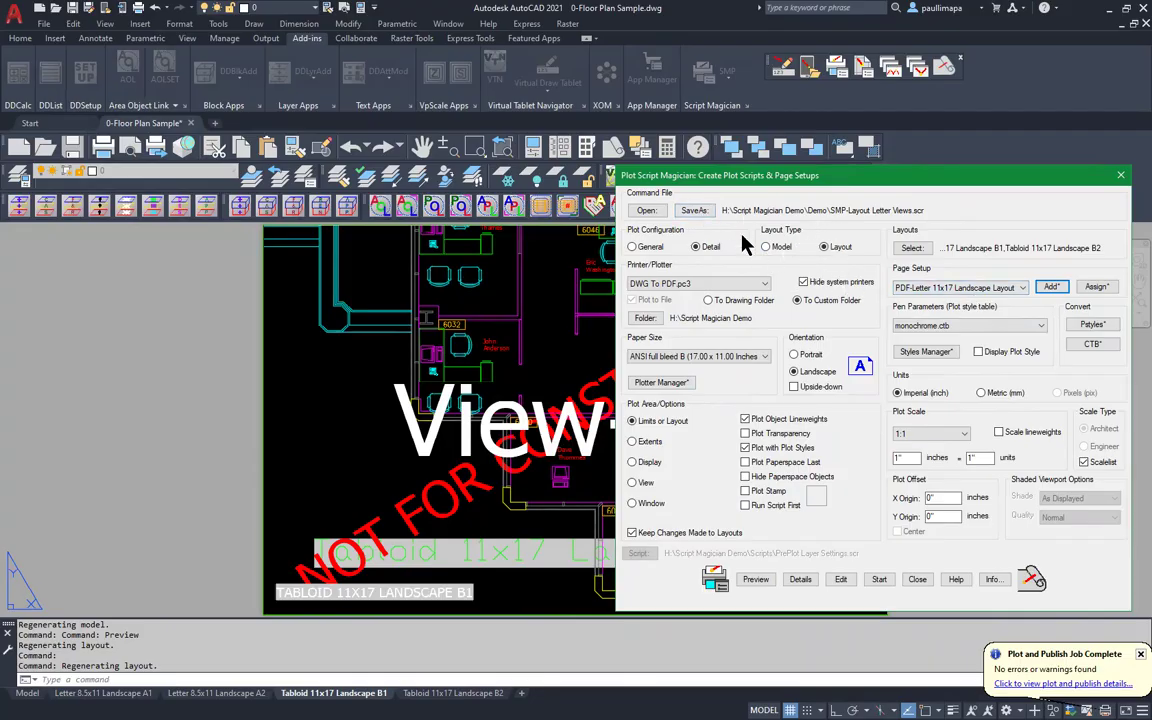
Step: Generate the script file SMP-Layout Letter Views.scr, open it for editing and highlight its commented settings block
click(841, 581)
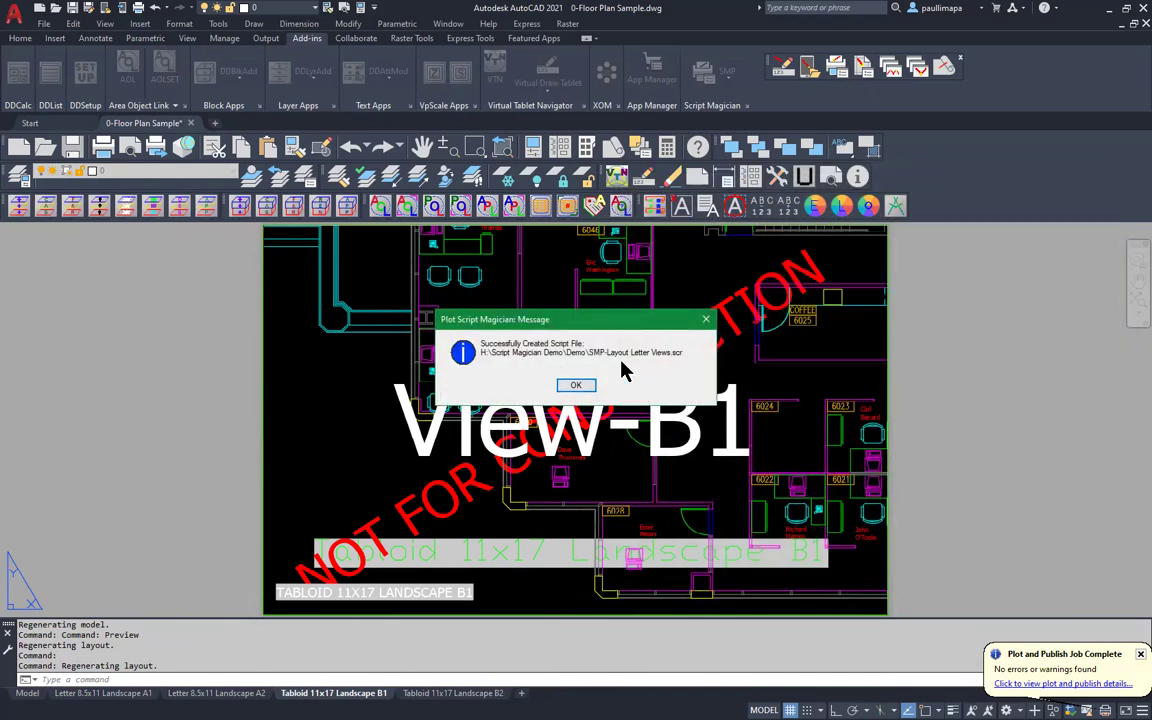
click(576, 385)
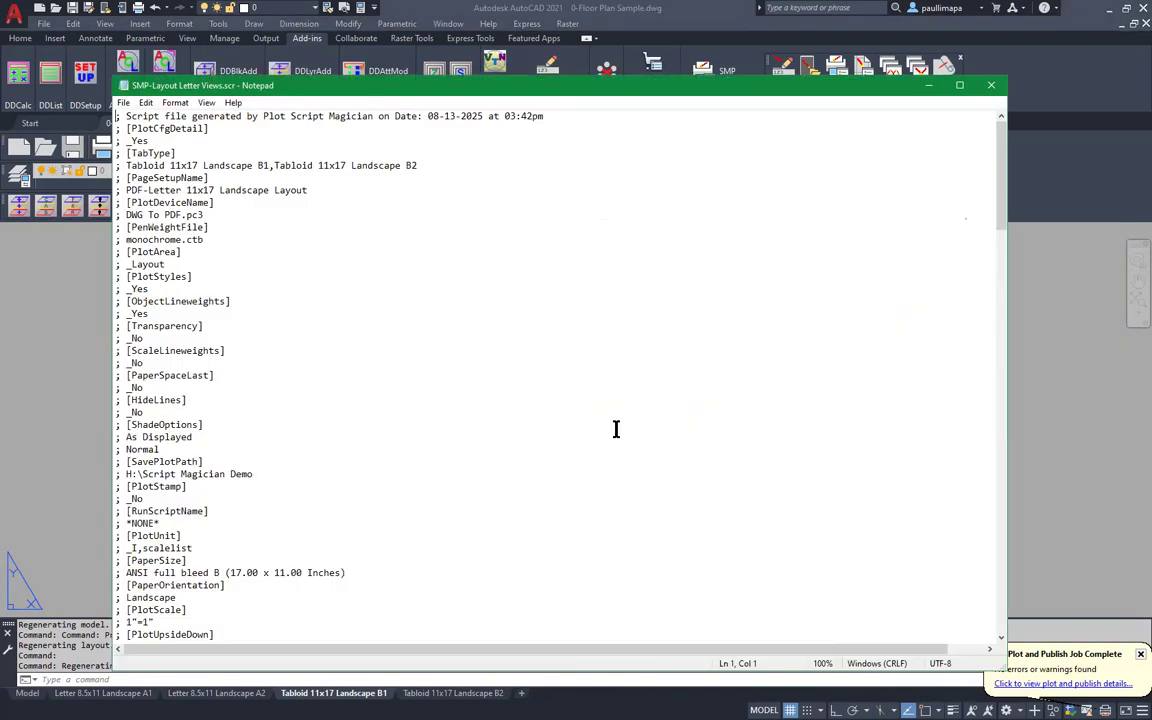
click(300, 176)
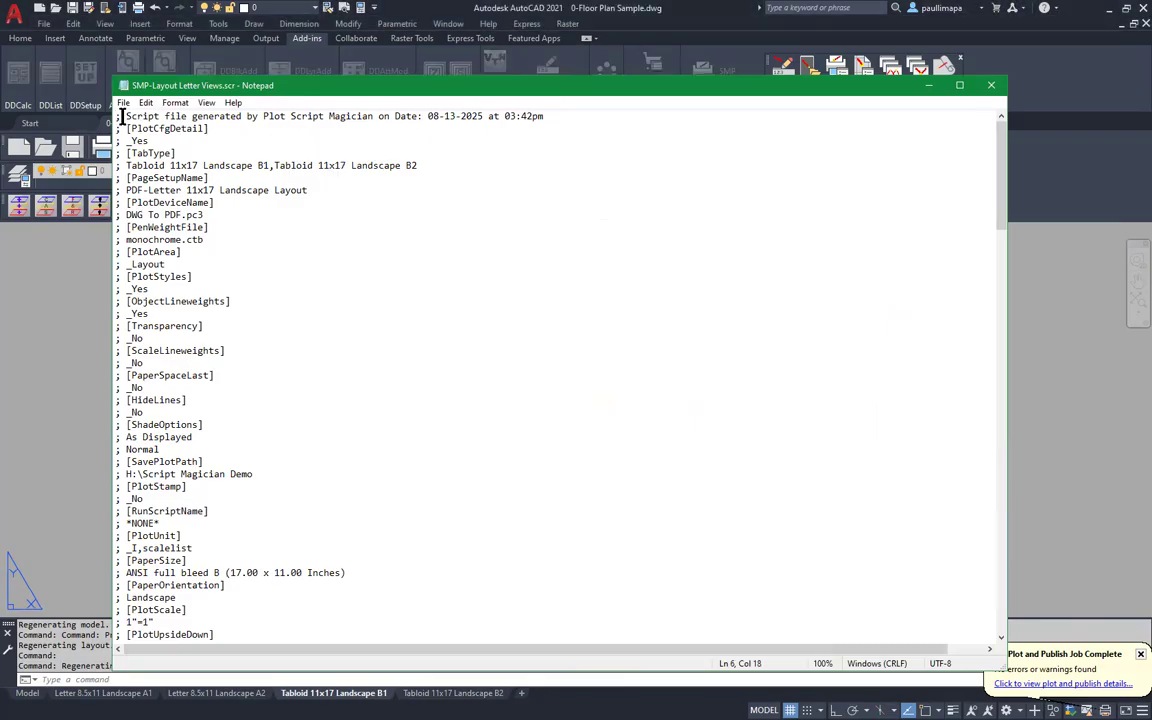
drag(113, 118, 95, 462)
scroll(226, 440, down, 7)
scroll(228, 440, down, 2)
scroll(322, 418, up, 9)
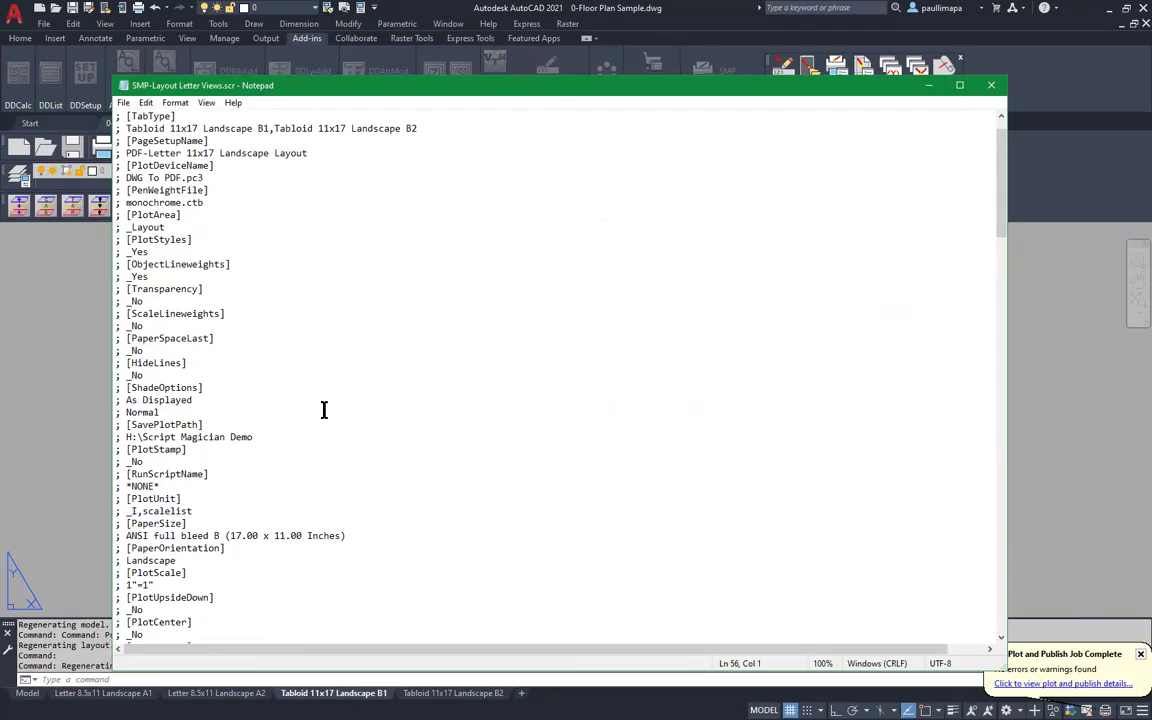
Step: Review the page setup, plot device, pen table, paper size and scale entries in the script's settings block
click(187, 190)
click(198, 215)
scroll(203, 259, down, 4)
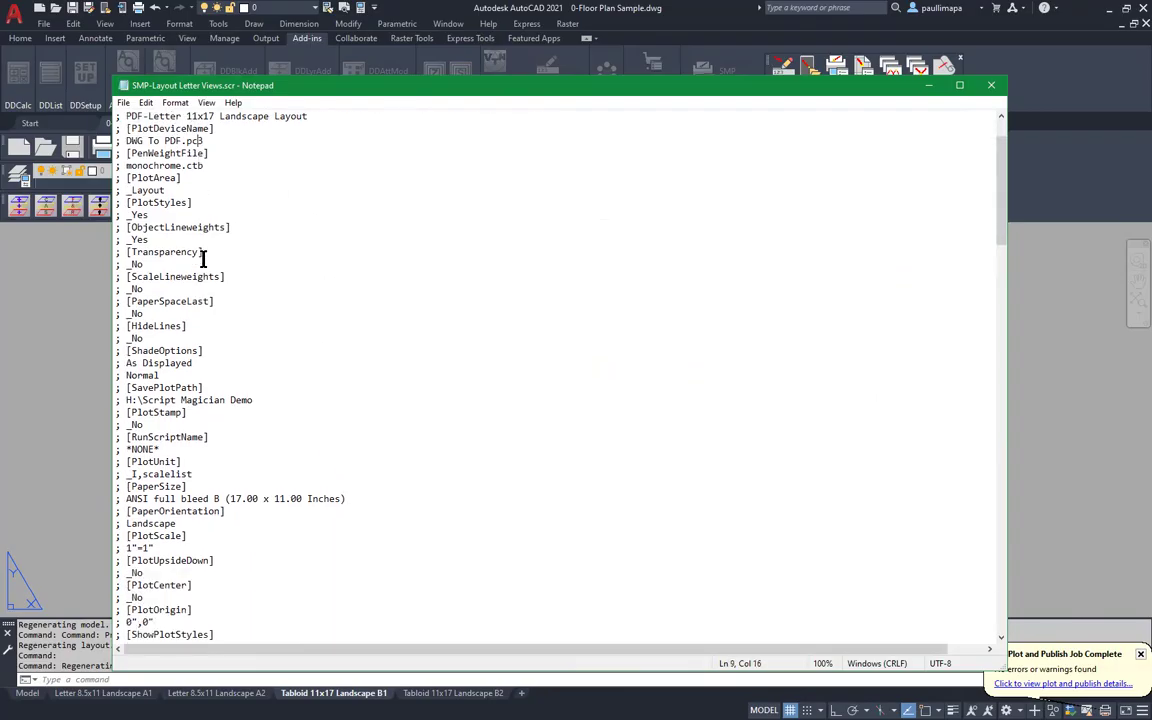
scroll(206, 258, down, 9)
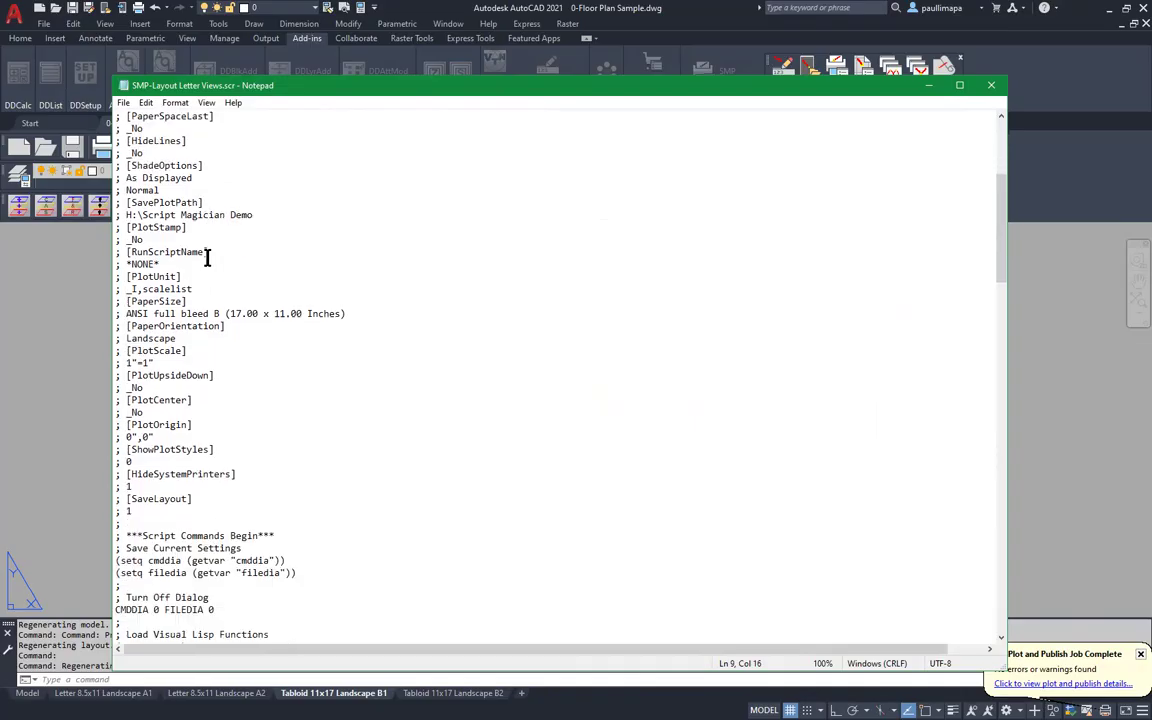
scroll(208, 257, down, 2)
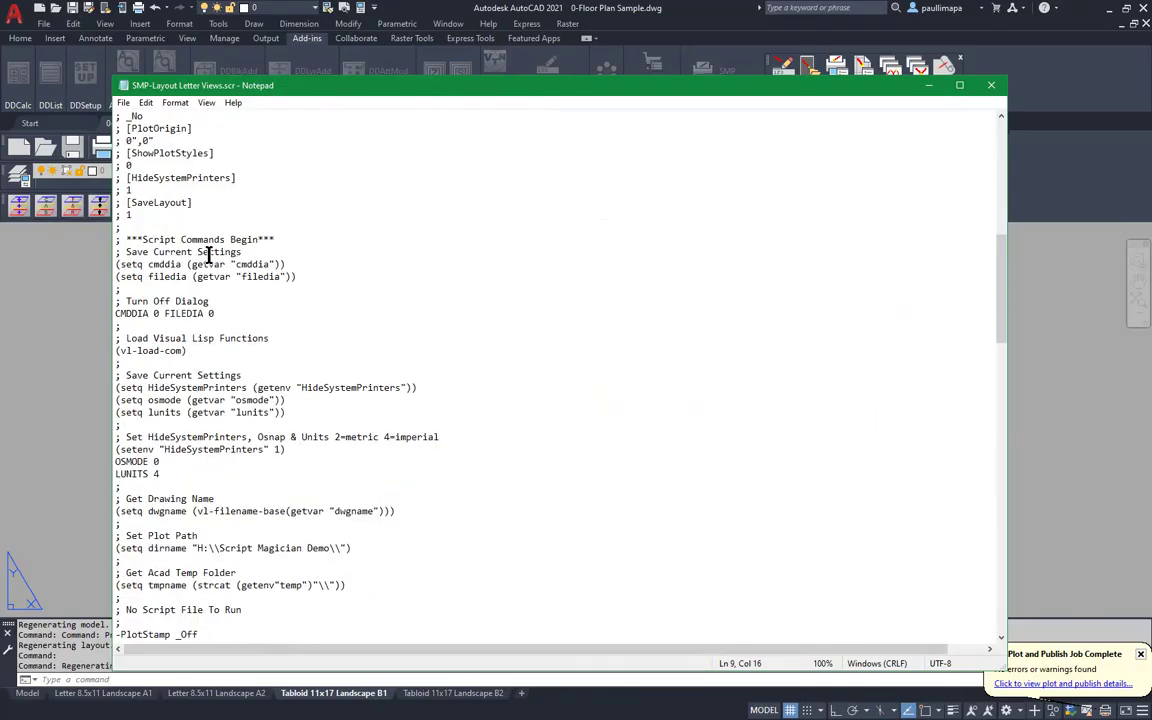
Step: Examine the script's opening commands, including the plot path, temp folder and plot transparency override lines
scroll(208, 257, down, 1)
scroll(199, 267, down, 1)
click(188, 276)
scroll(195, 300, down, 2)
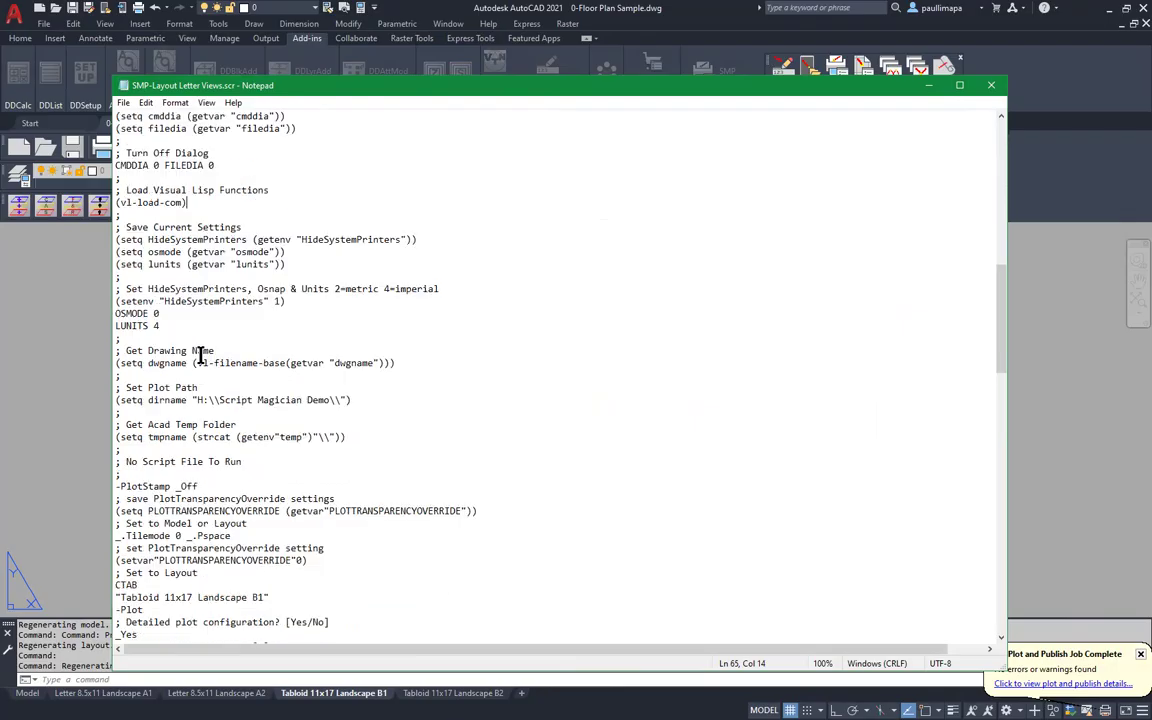
scroll(200, 355, down, 1)
scroll(200, 355, down, 1)
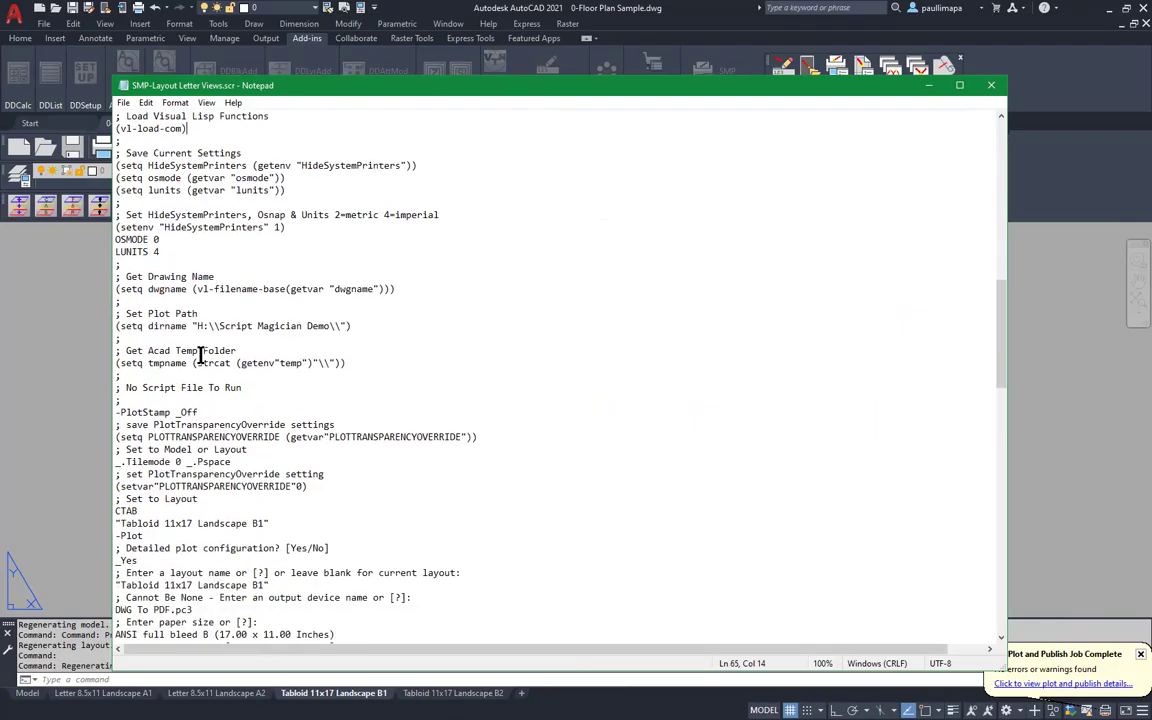
click(114, 330)
key(shift+End)
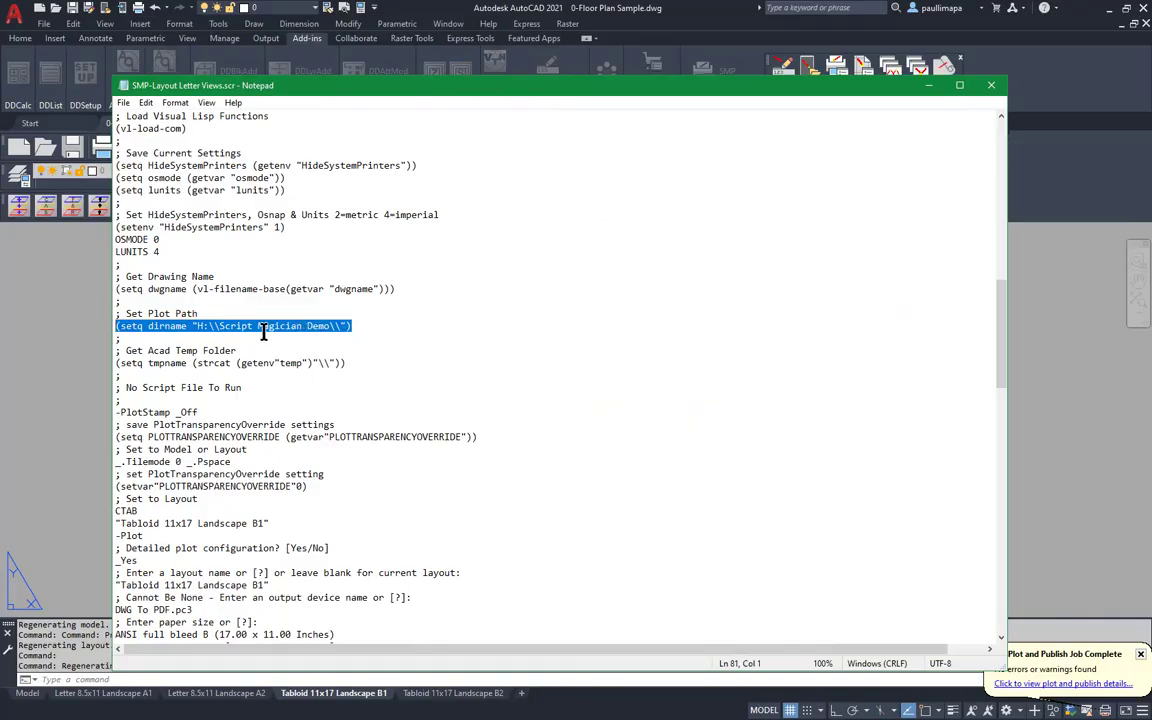
scroll(288, 335, down, 5)
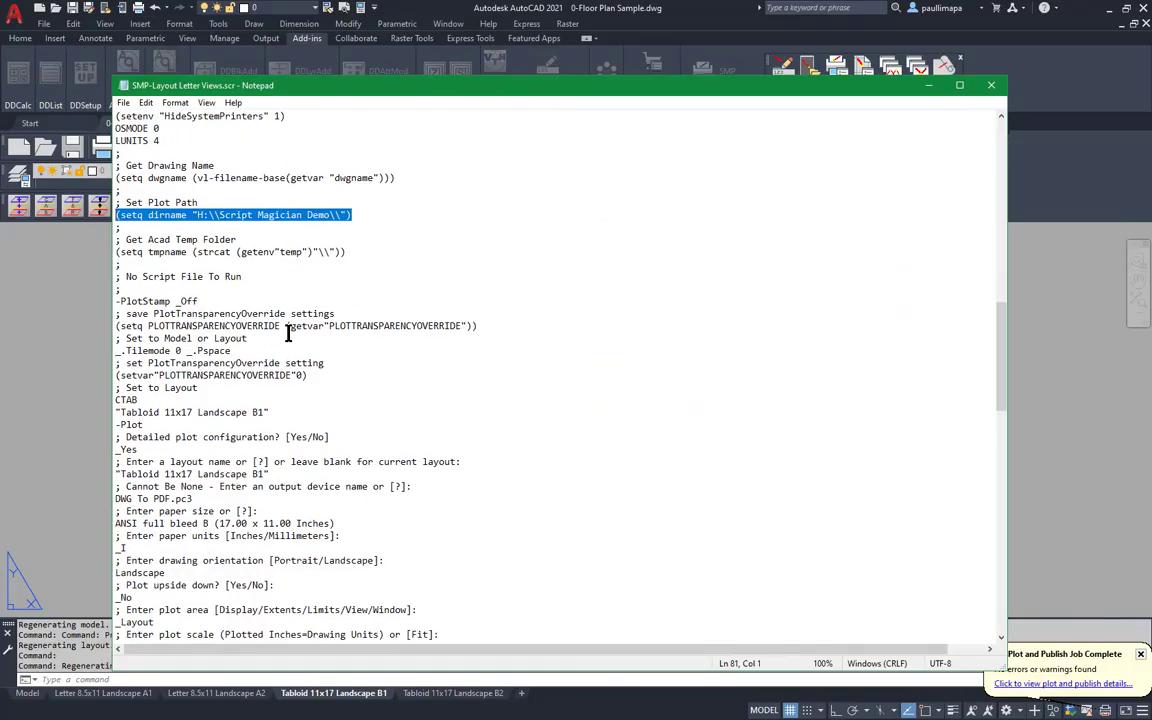
click(287, 251)
key(shift+End)
scroll(303, 322, down, 3)
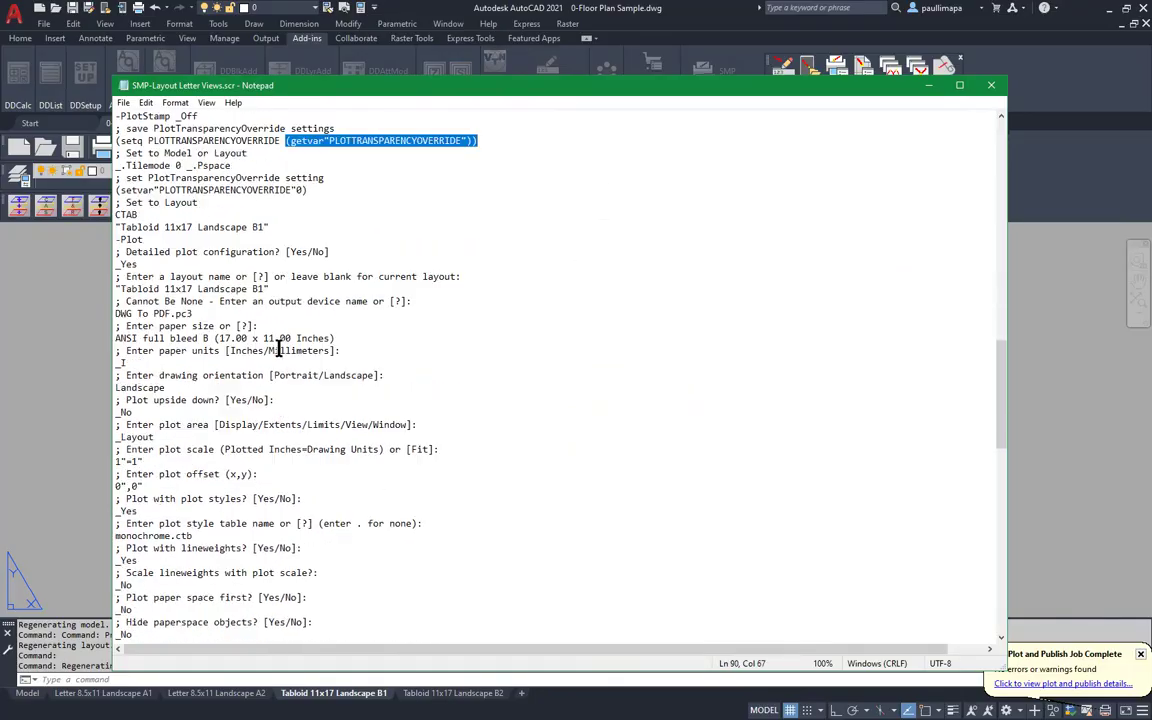
Step: Examine the script's plot commands for the output device, paper size and orientation, reading on to the end of the file
drag(194, 313, 96, 314)
drag(337, 338, 112, 339)
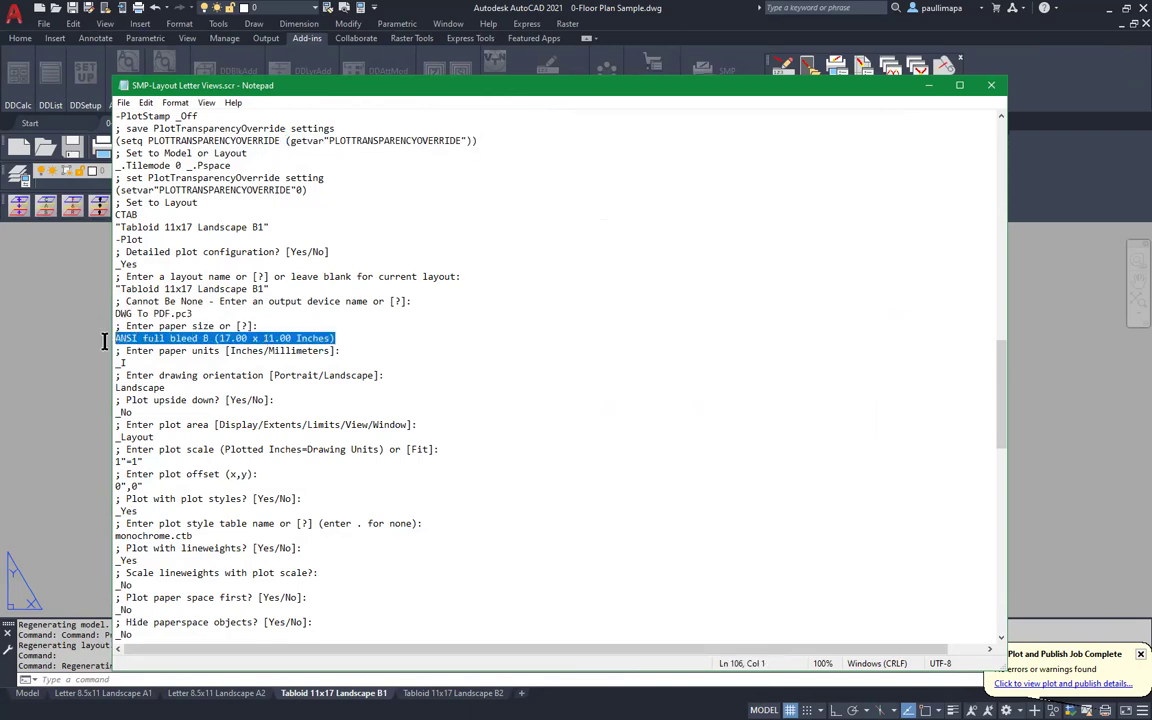
scroll(240, 340, down, 4)
double_click(140, 240)
scroll(271, 333, down, 3)
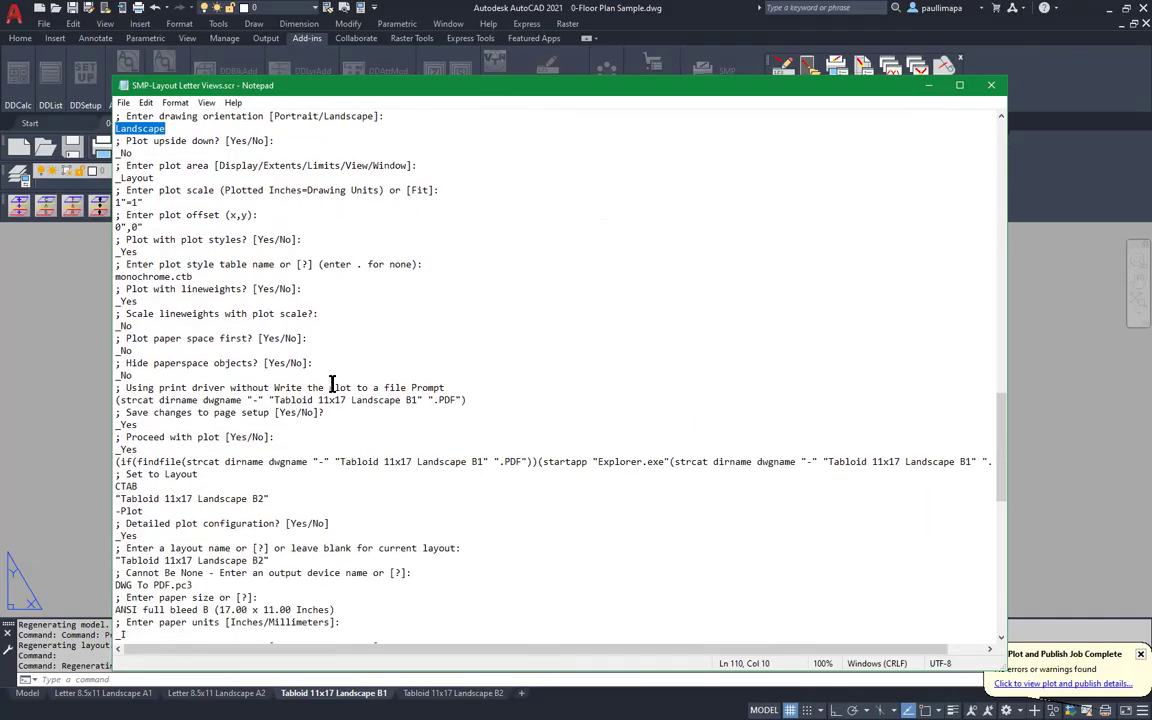
scroll(332, 384, up, 1)
scroll(330, 380, down, 4)
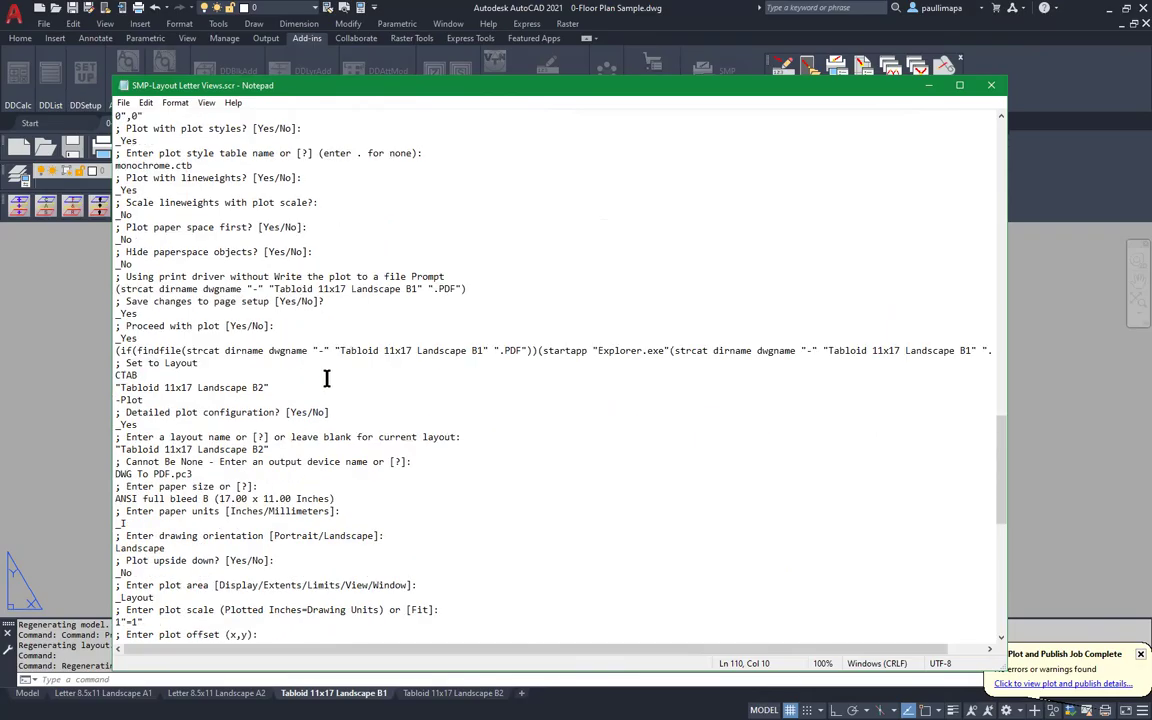
scroll(326, 378, down, 8)
scroll(326, 378, down, 6)
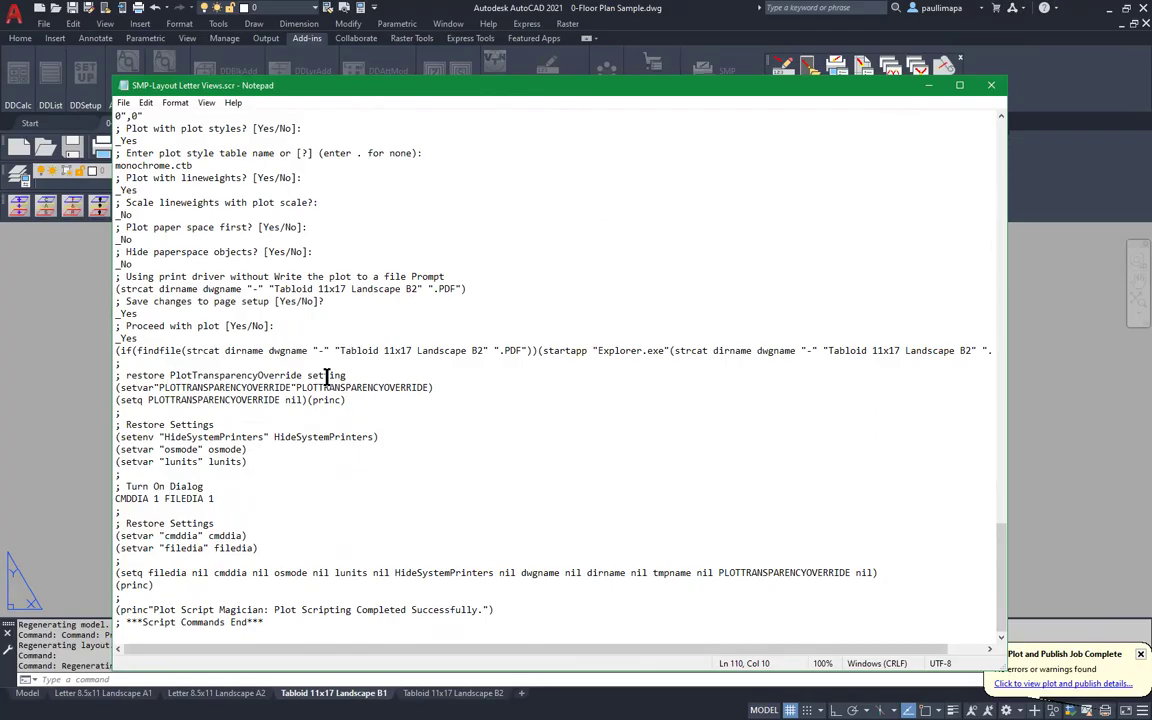
Step: Compare the script sections that set the current layout to Tabloid 11x17 Landscape B2 and B1 before plotting
scroll(326, 378, up, 6)
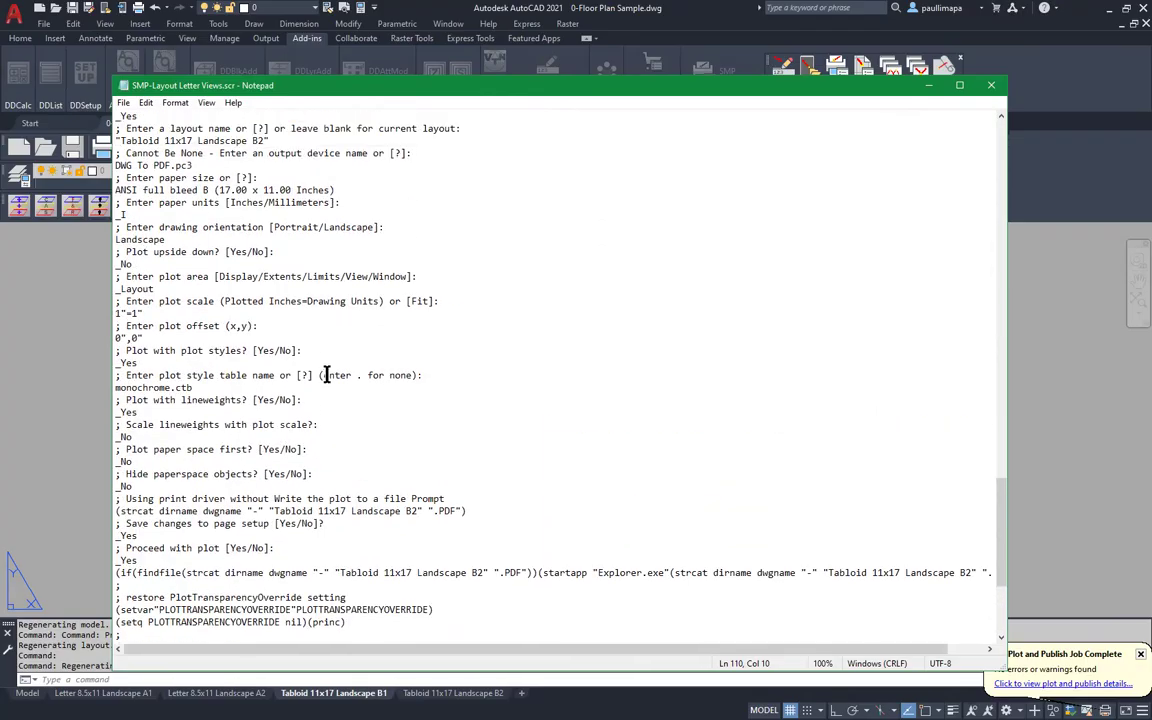
scroll(326, 375, up, 6)
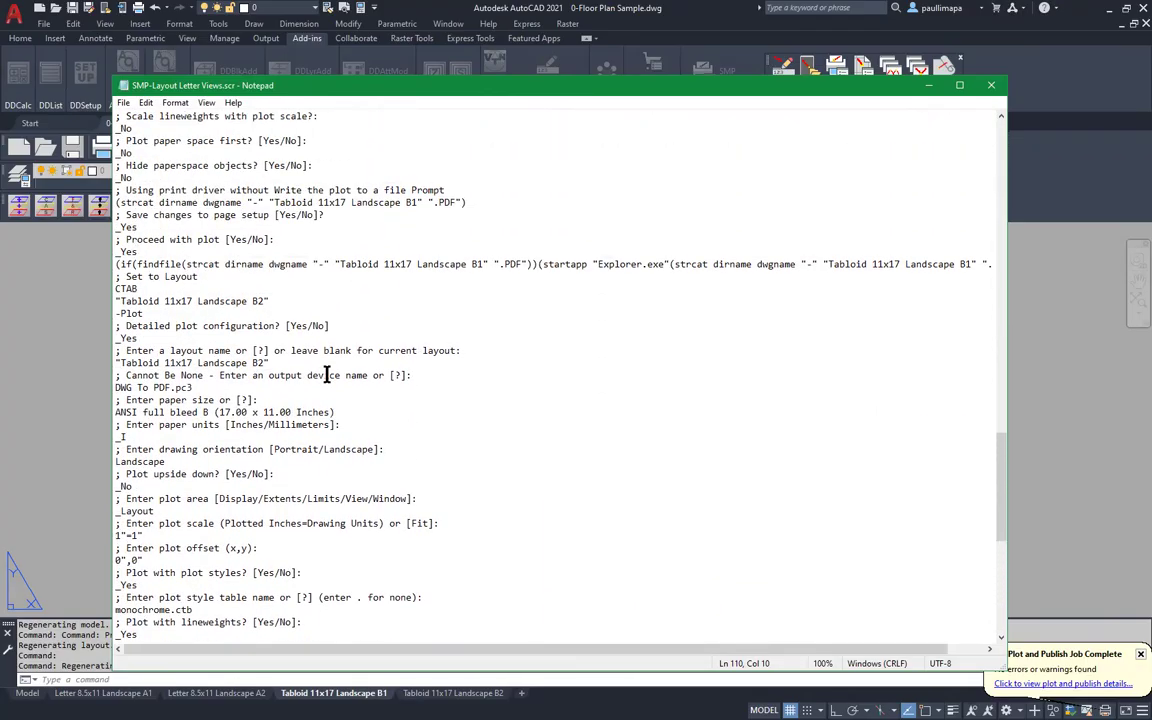
scroll(326, 375, up, 1)
drag(270, 336, 105, 337)
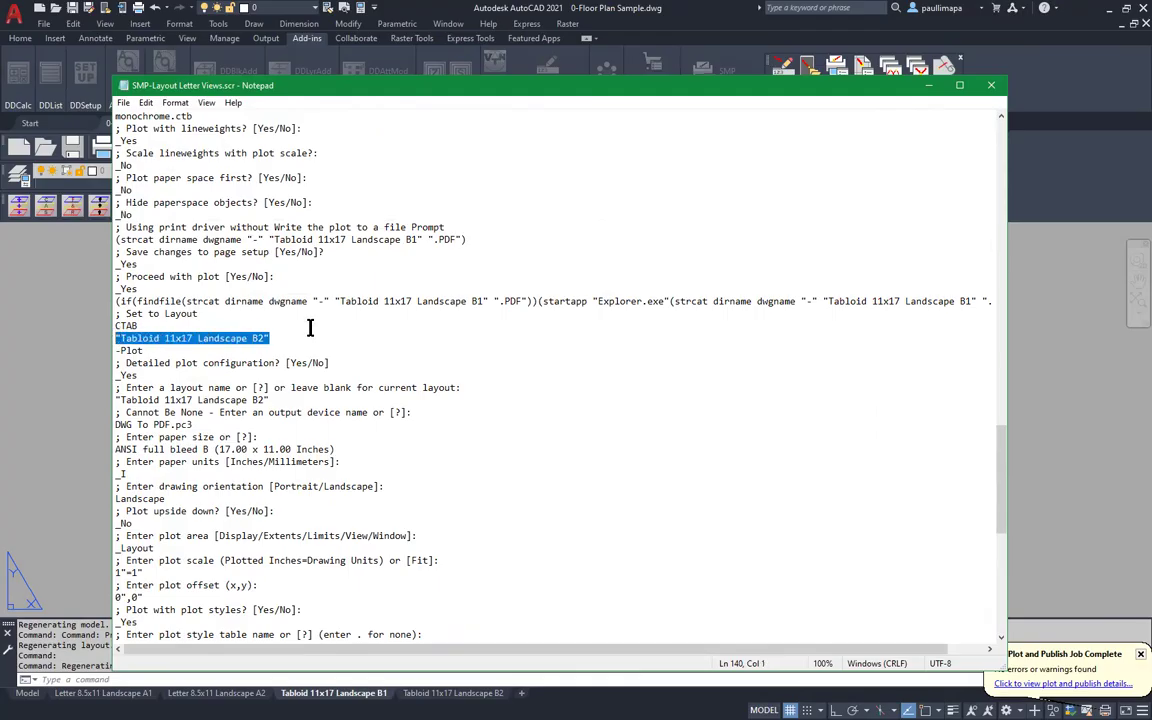
scroll(310, 328, up, 3)
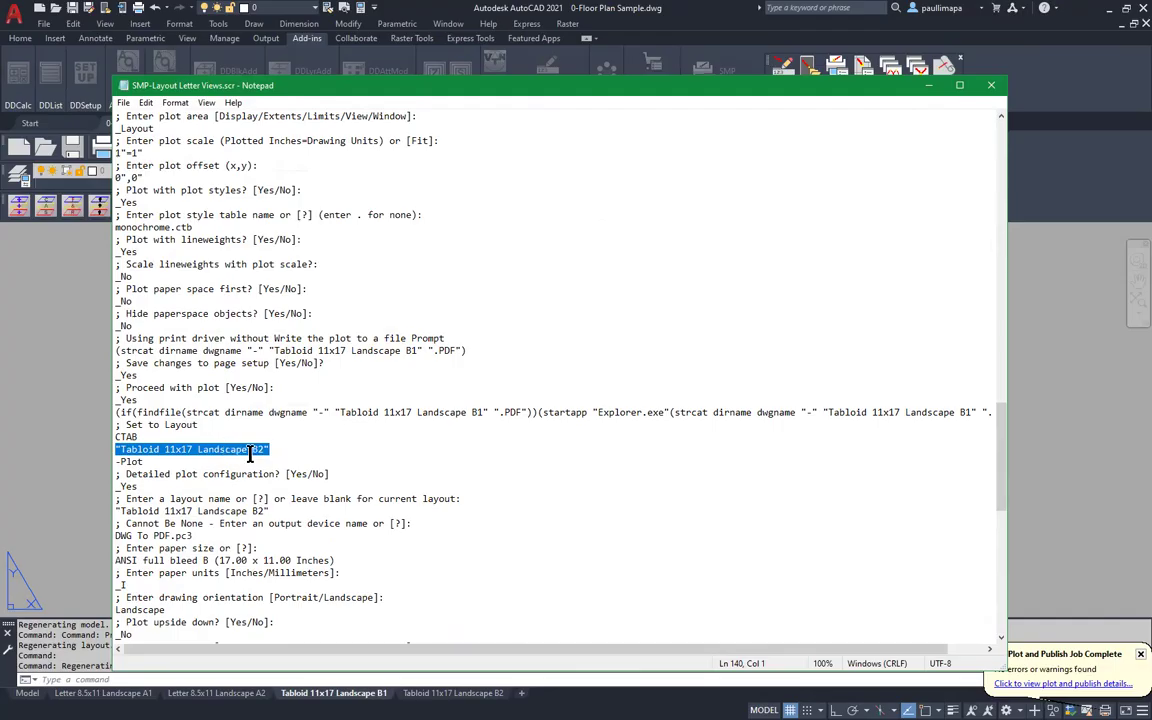
scroll(250, 452, up, 11)
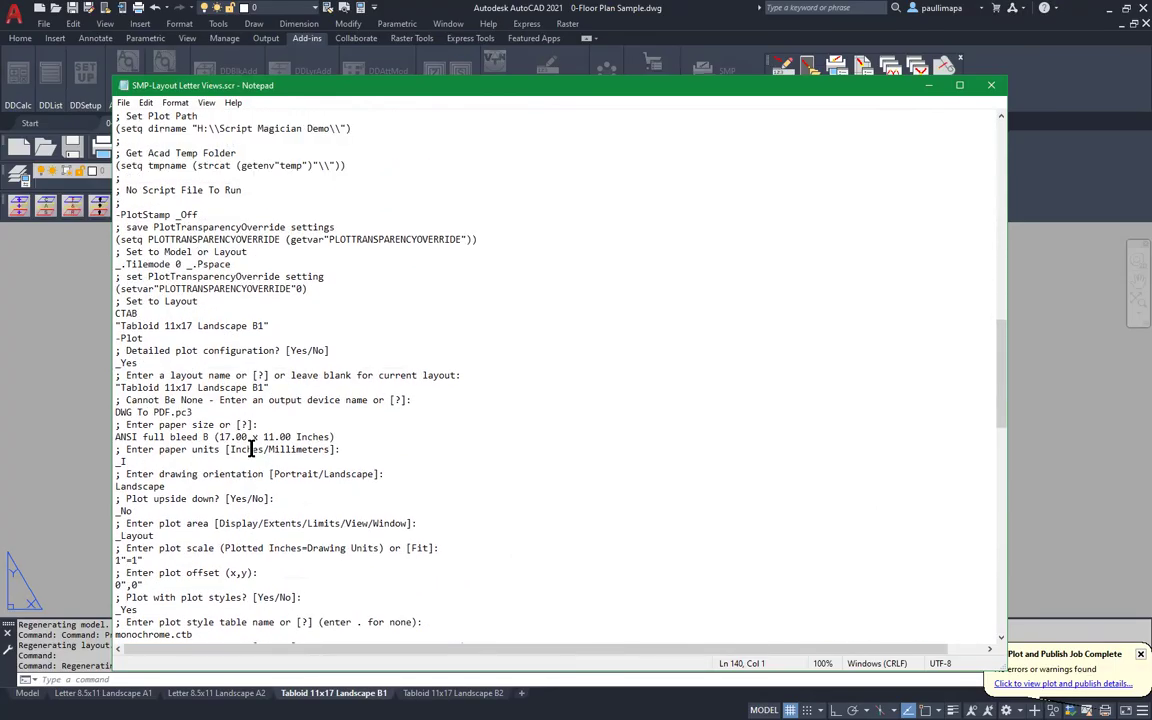
drag(270, 326, 100, 326)
drag(250, 314, 104, 317)
drag(269, 326, 112, 326)
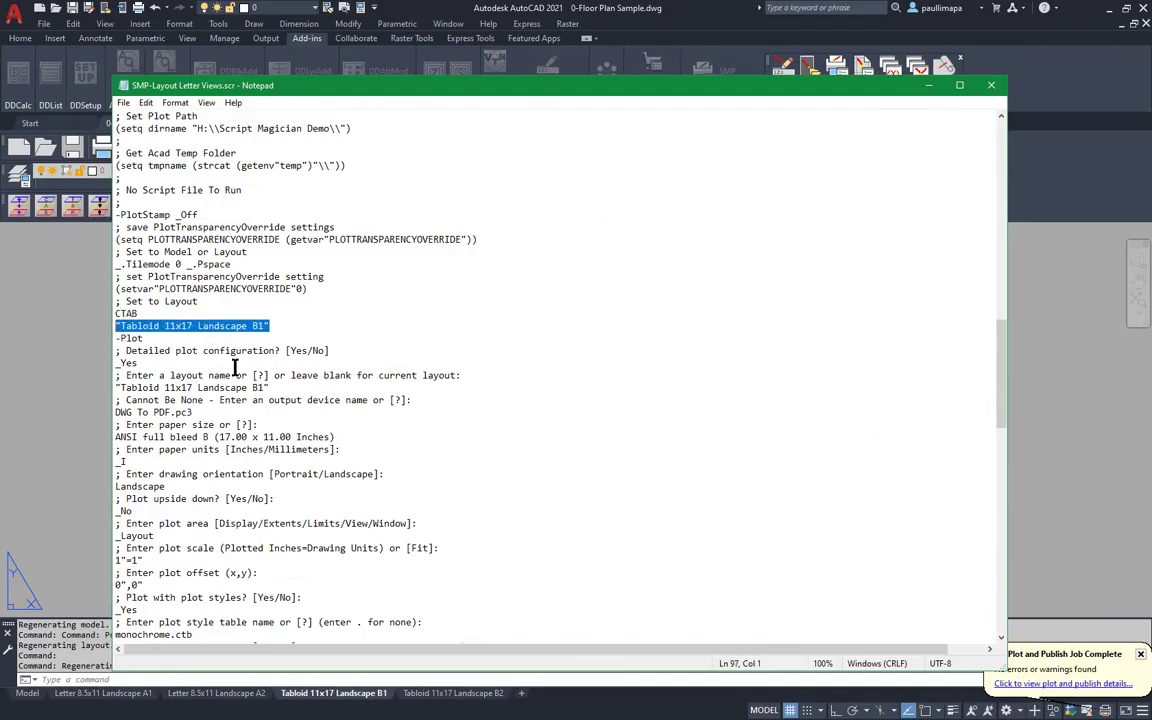
scroll(266, 363, up, 1)
scroll(266, 363, up, 1)
scroll(266, 358, up, 2)
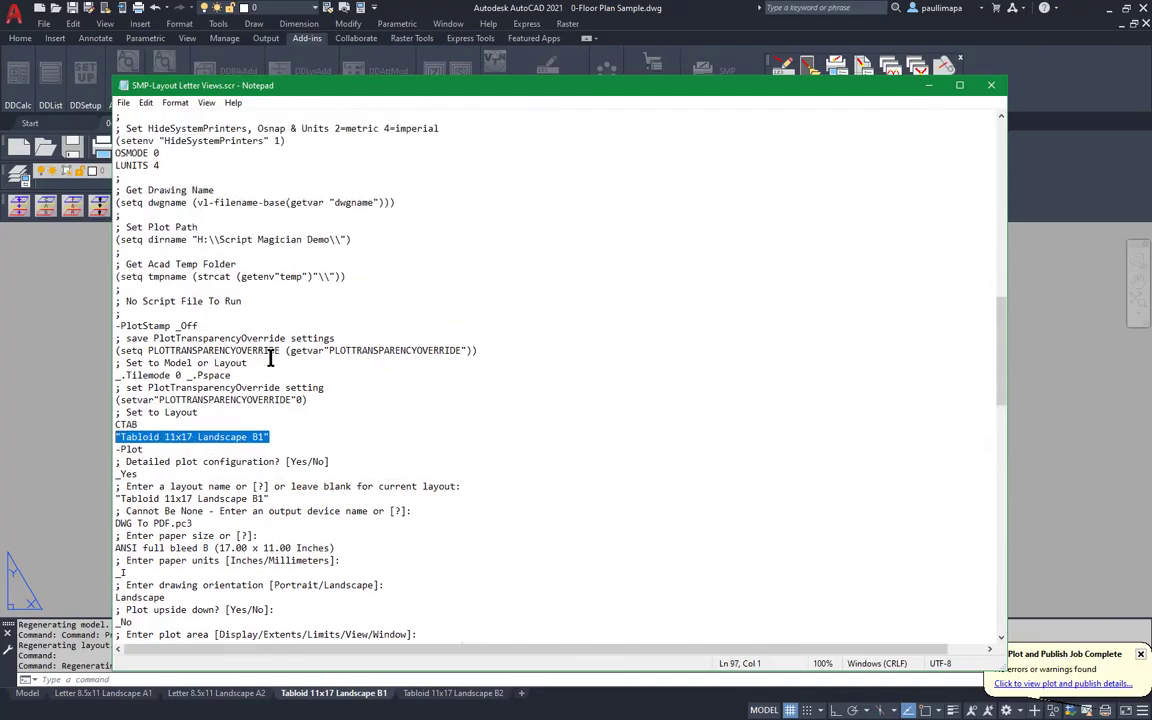
Step: Close the script file, plot layouts Tabloid 11x17 Landscape B1 and B2 to PDF with it, and close both PDFs
click(990, 86)
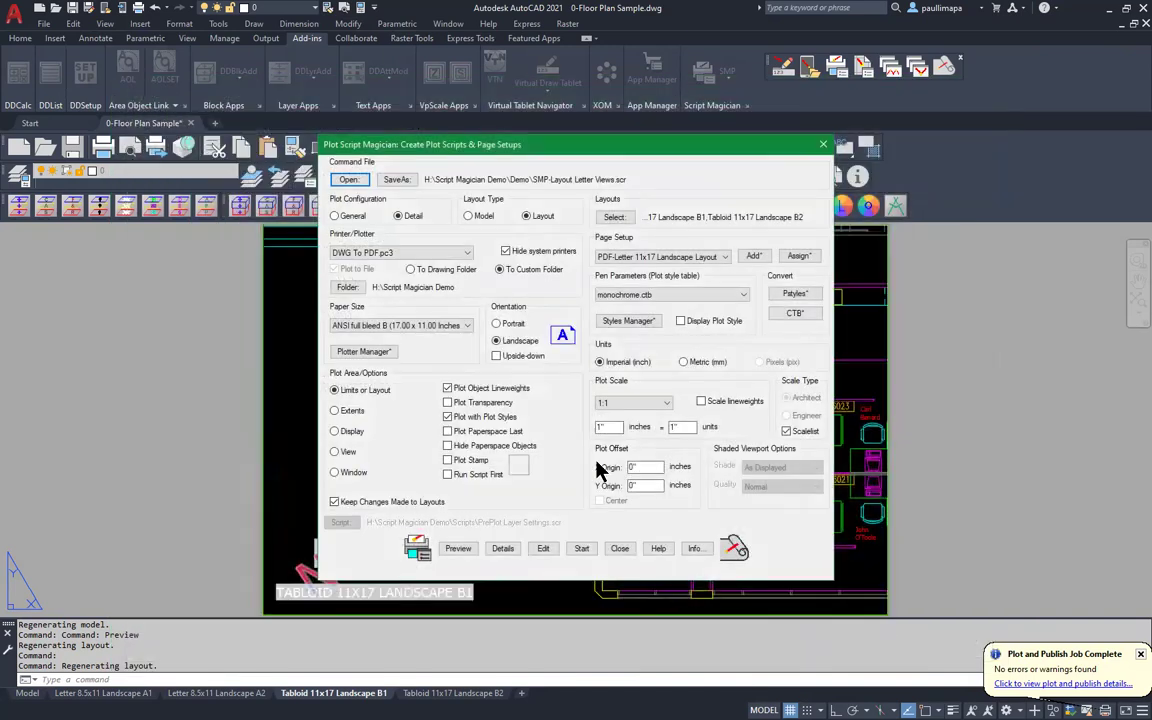
click(580, 549)
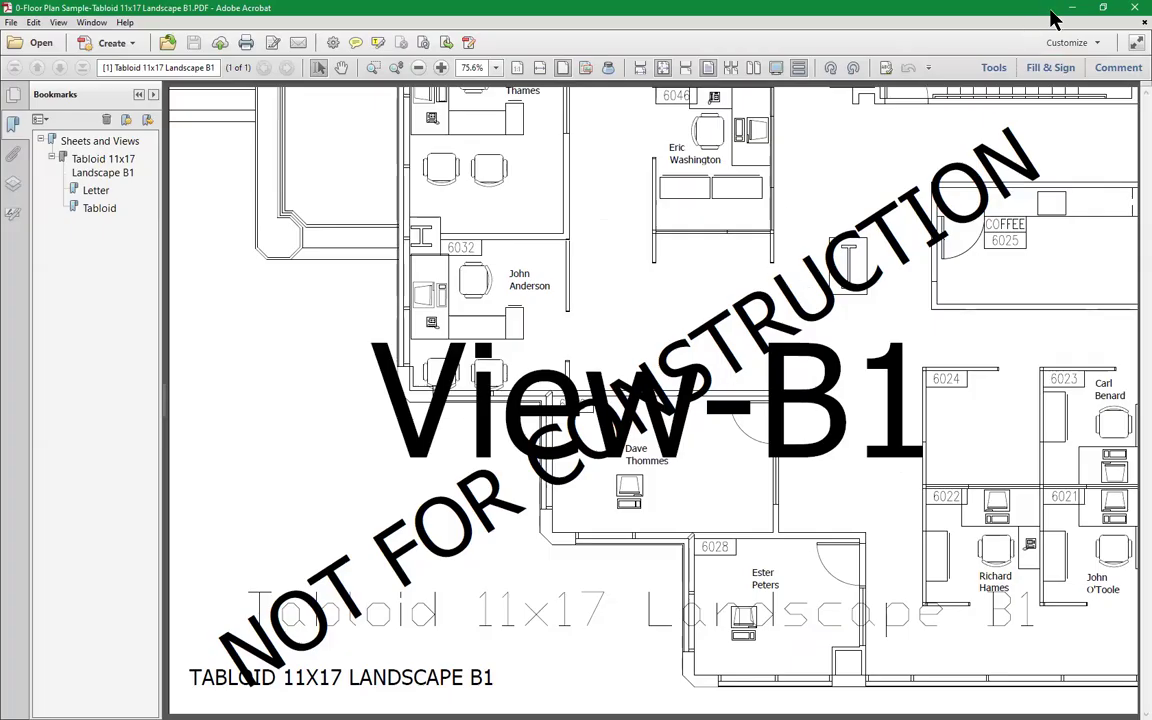
click(1135, 8)
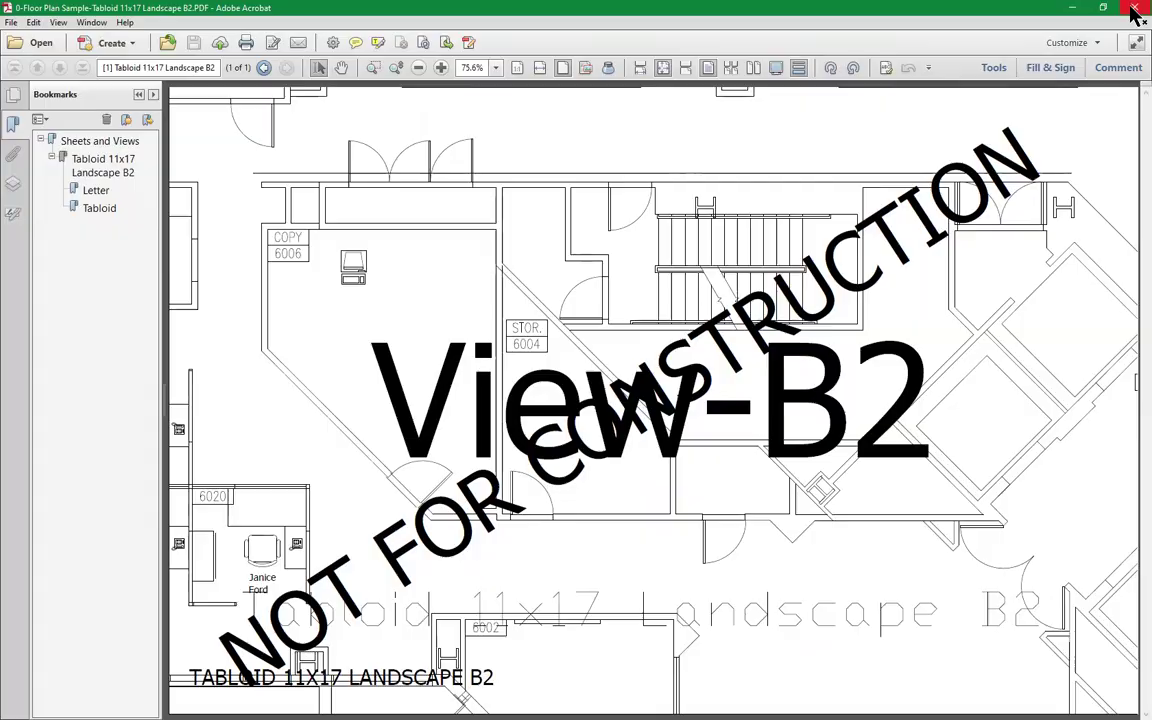
click(1135, 8)
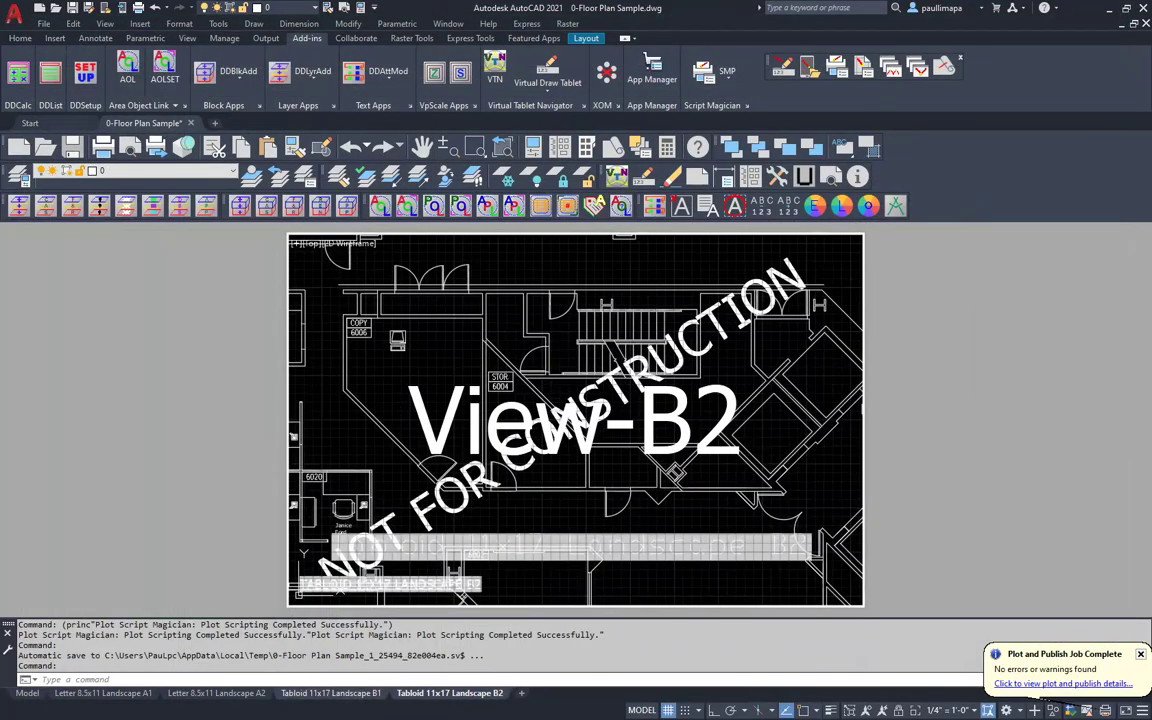
Step: Switch between layouts Tabloid 11x17 Landscape B1 and B2 to check their appearance, ending on B1
key(Escape)
key(Escape)
key(ctrl+Page_Up)
key(ctrl+Page_Down)
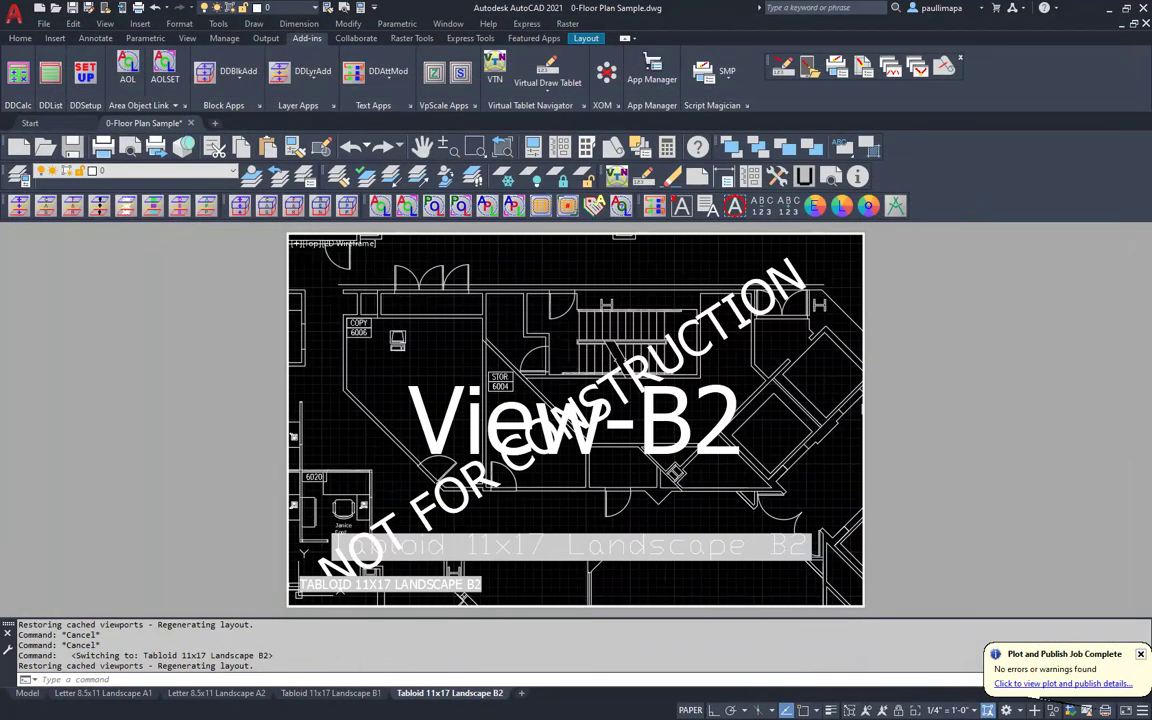
key(ctrl+Page_Up)
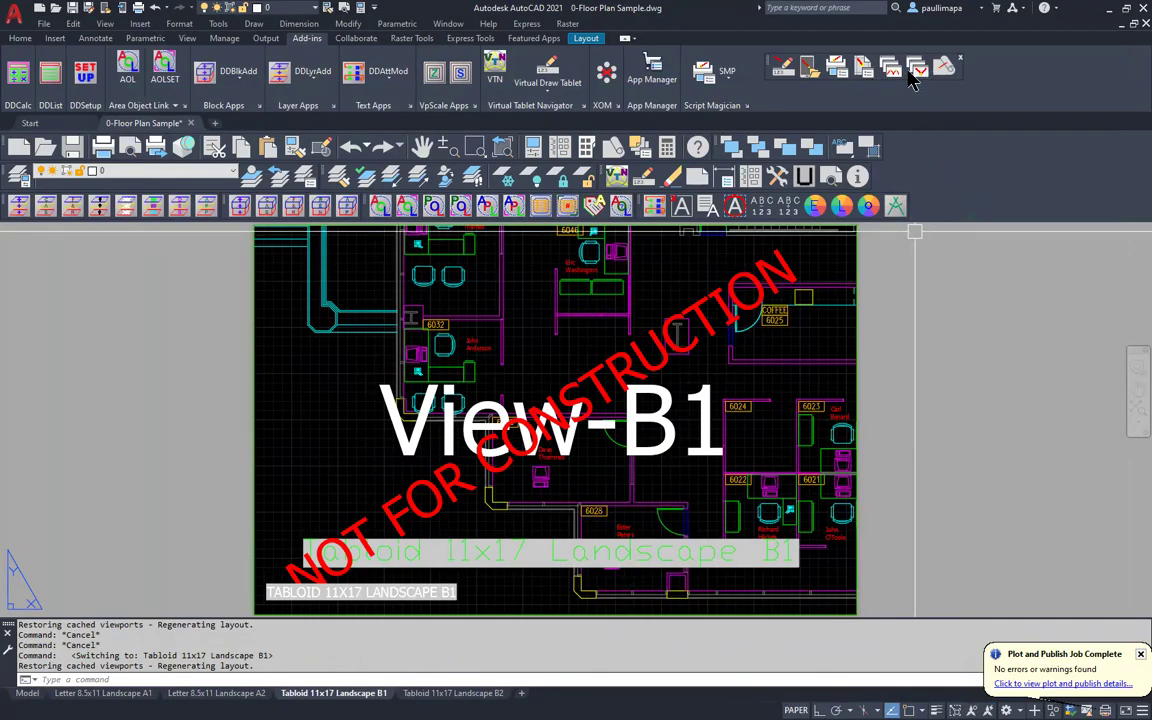
Step: Load the SMP-Model Views.scr command script from the Demo folder into Plot Script Magician, accepting the <none> page setup
click(838, 70)
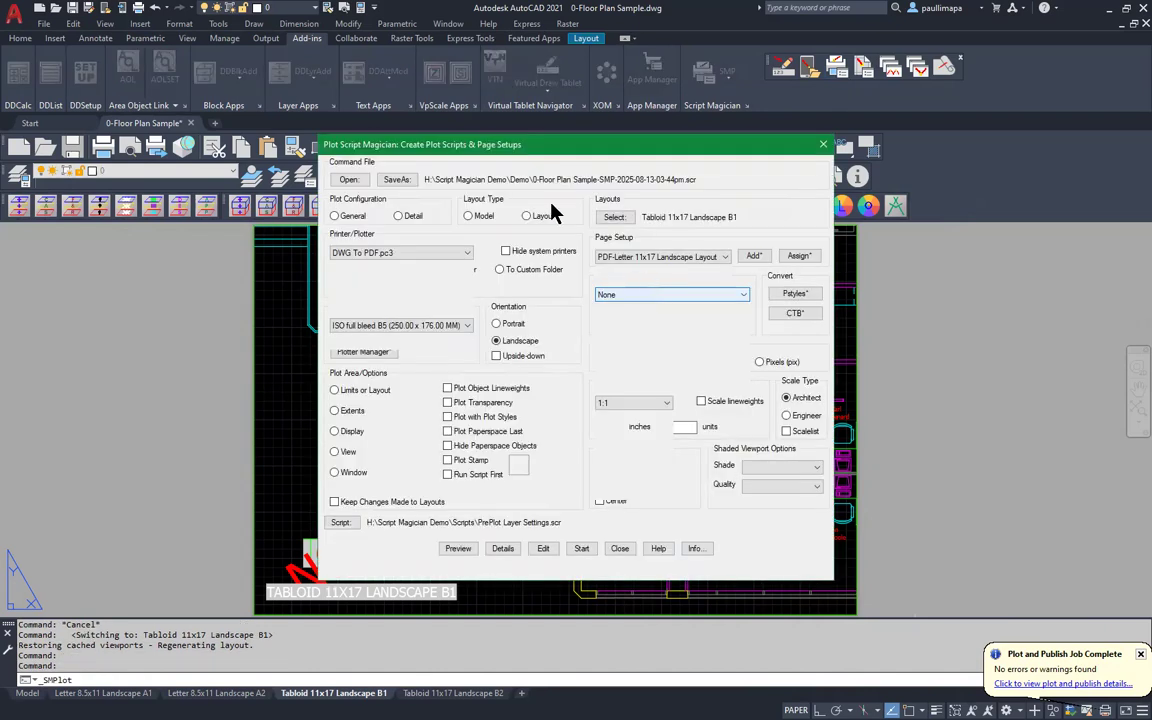
click(348, 180)
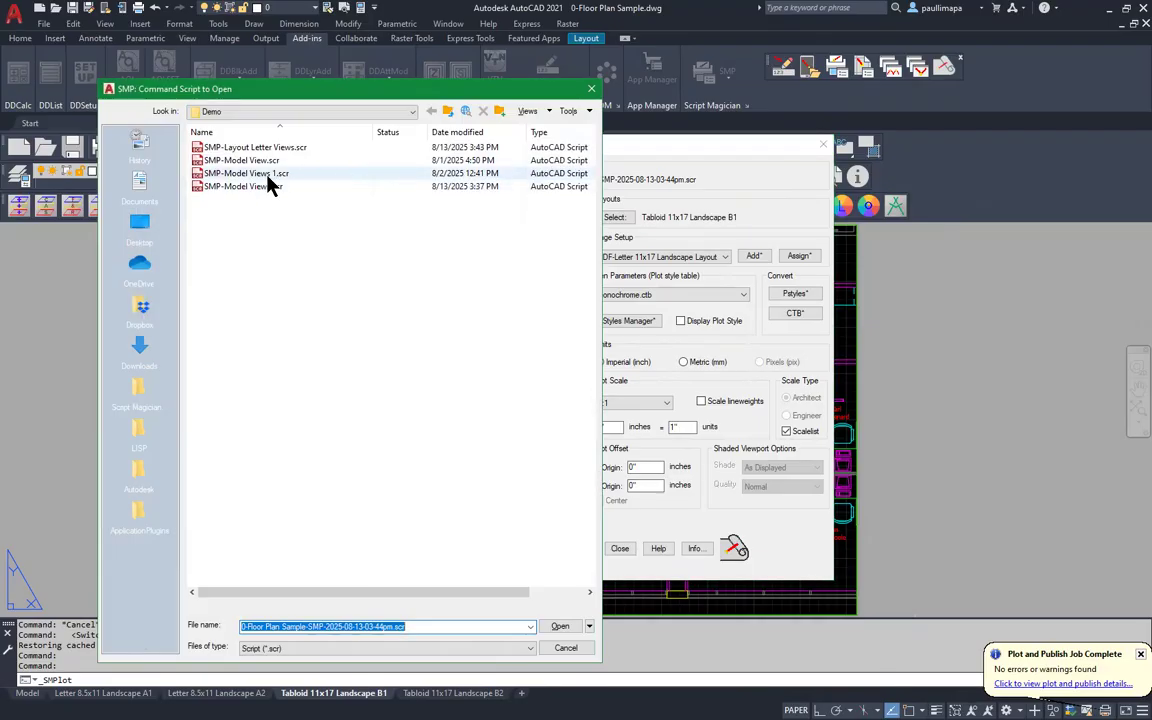
click(470, 132)
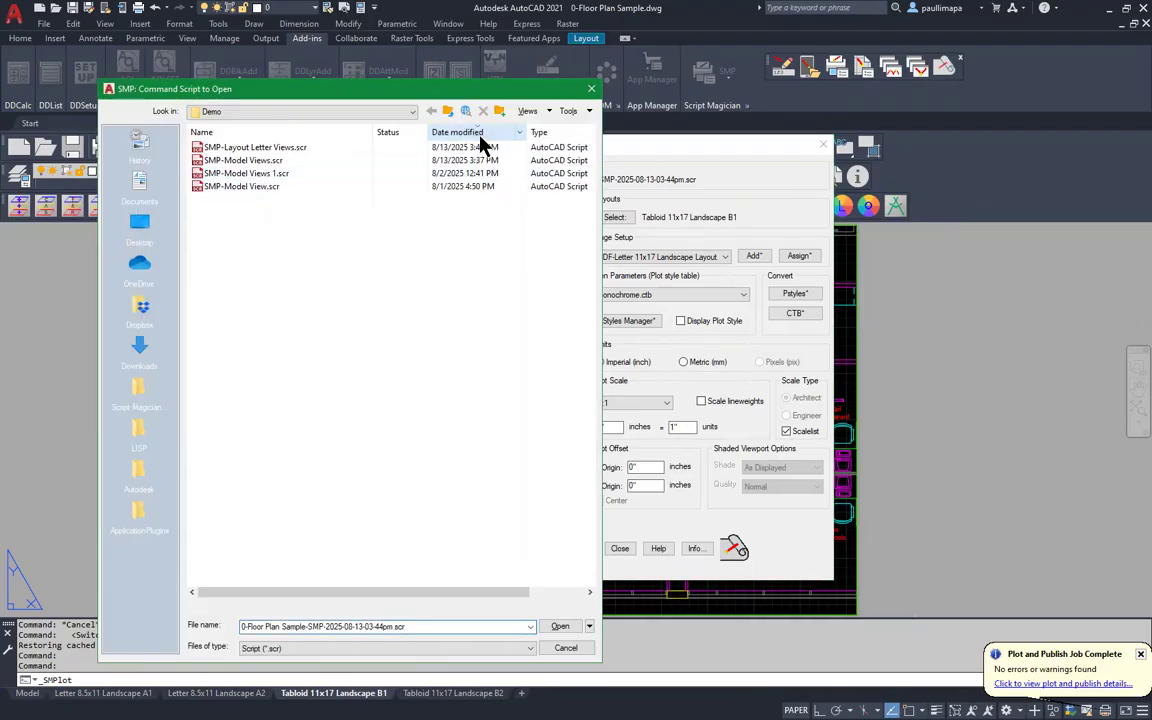
click(268, 163)
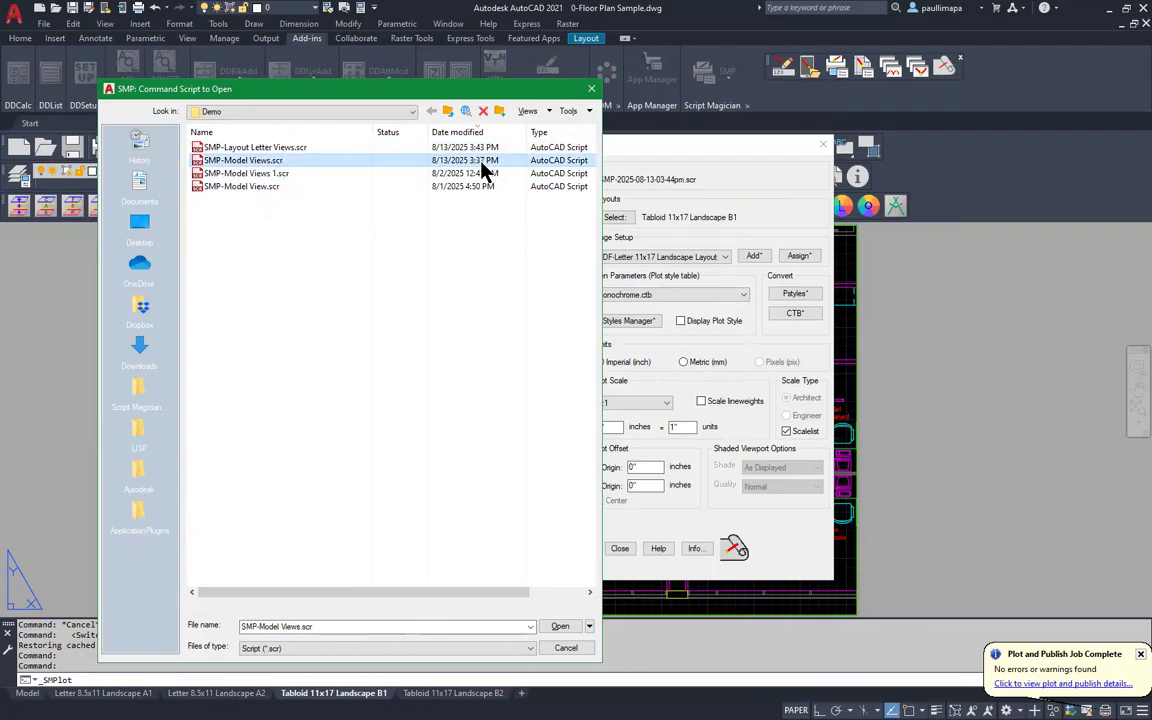
double_click(216, 160)
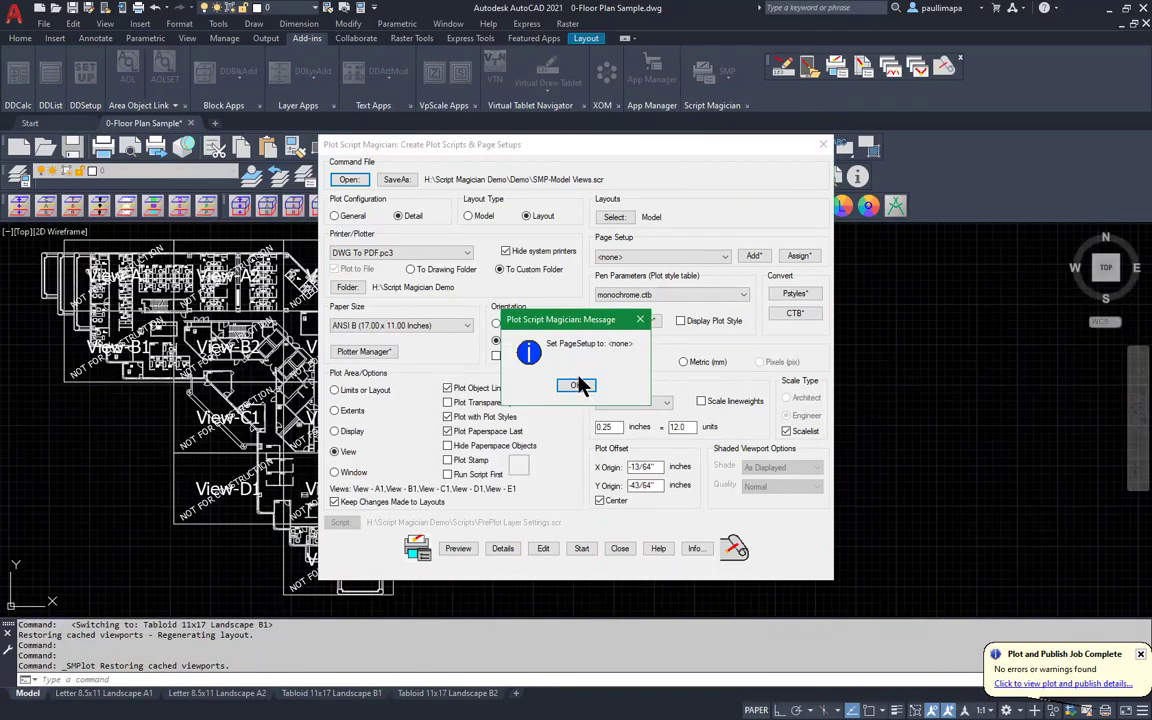
click(576, 385)
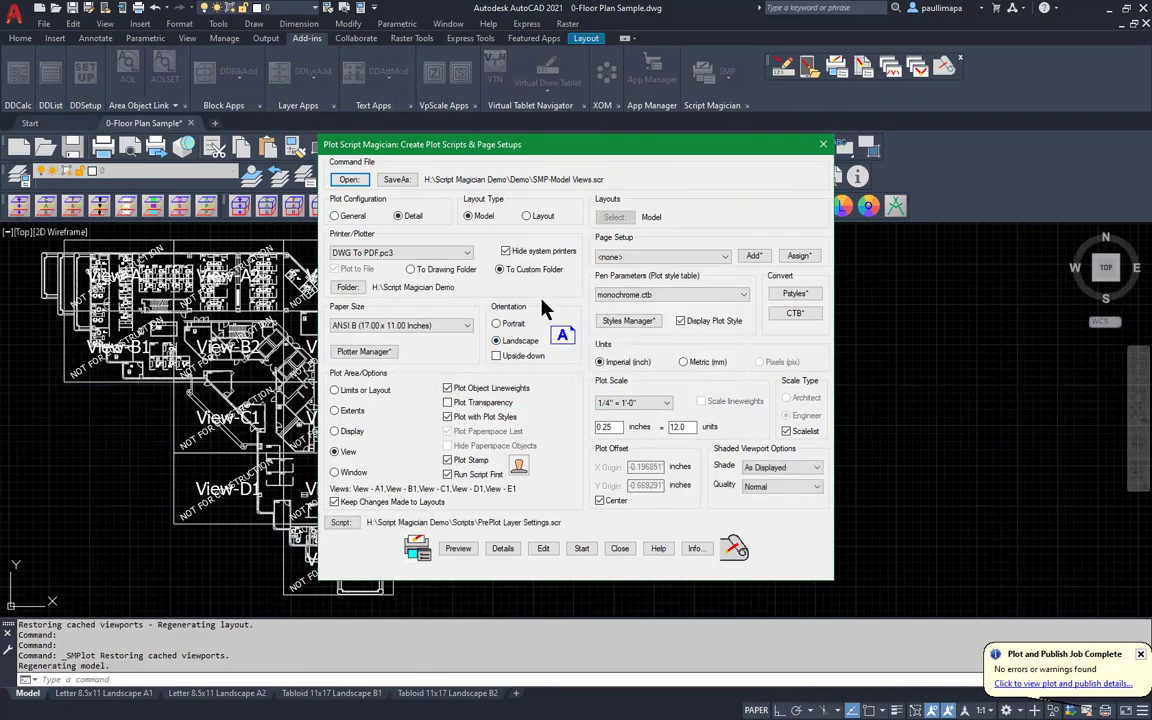
Step: Set the plotter to DWF6 ePlot.pc3 and add a page setup named Model Views DWF, starting with Model Views 1
drag(578, 155, 742, 204)
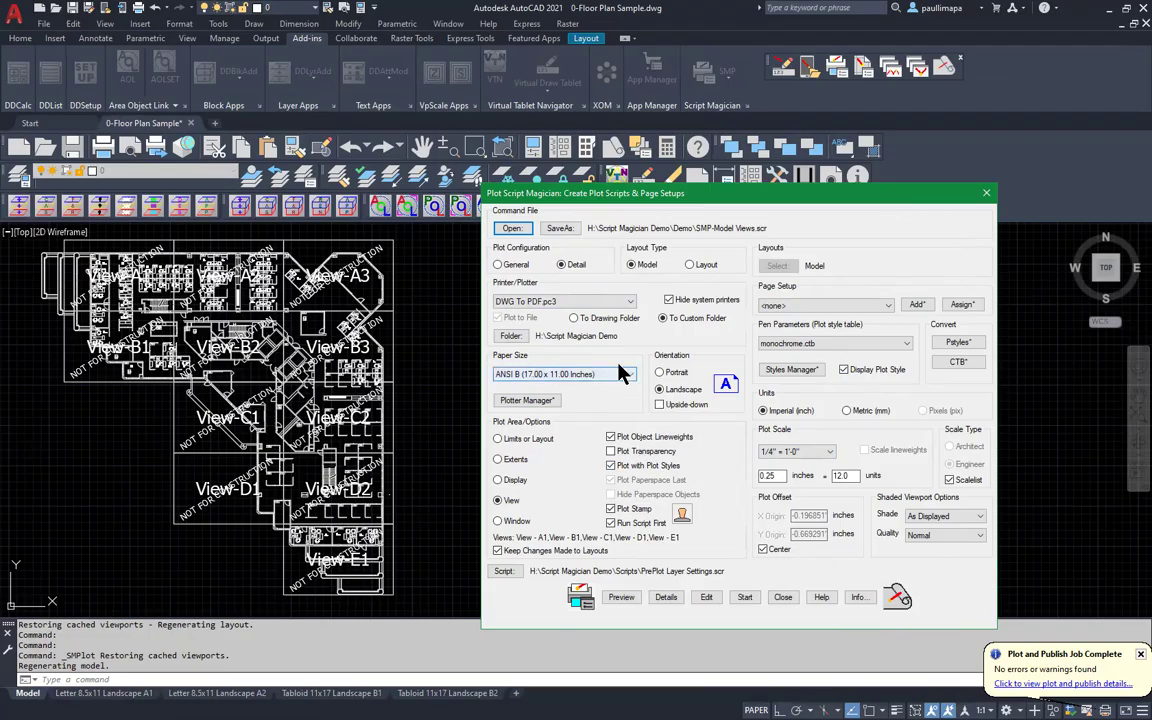
click(565, 301)
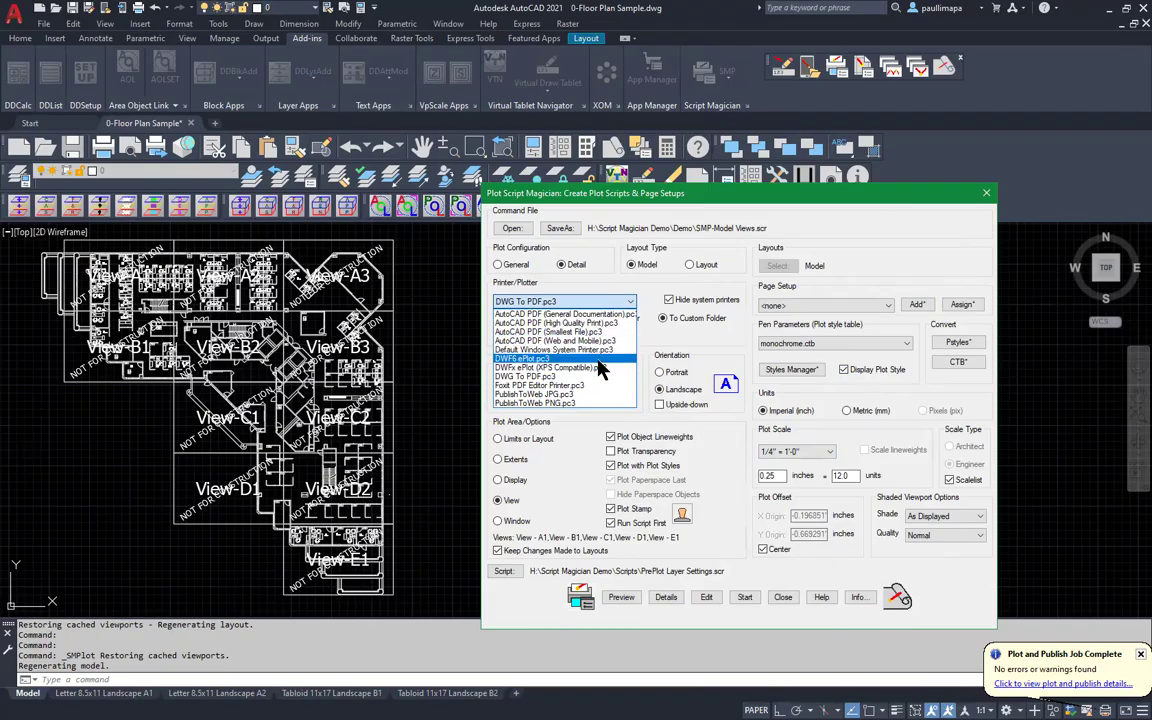
click(598, 365)
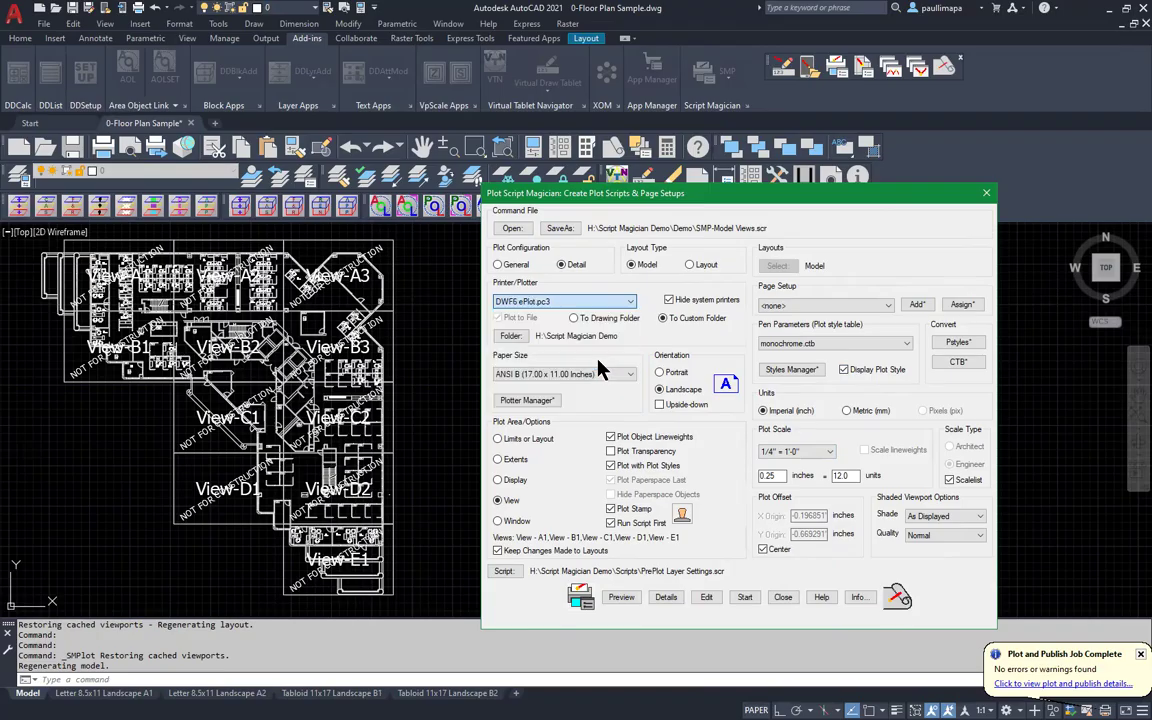
click(912, 305)
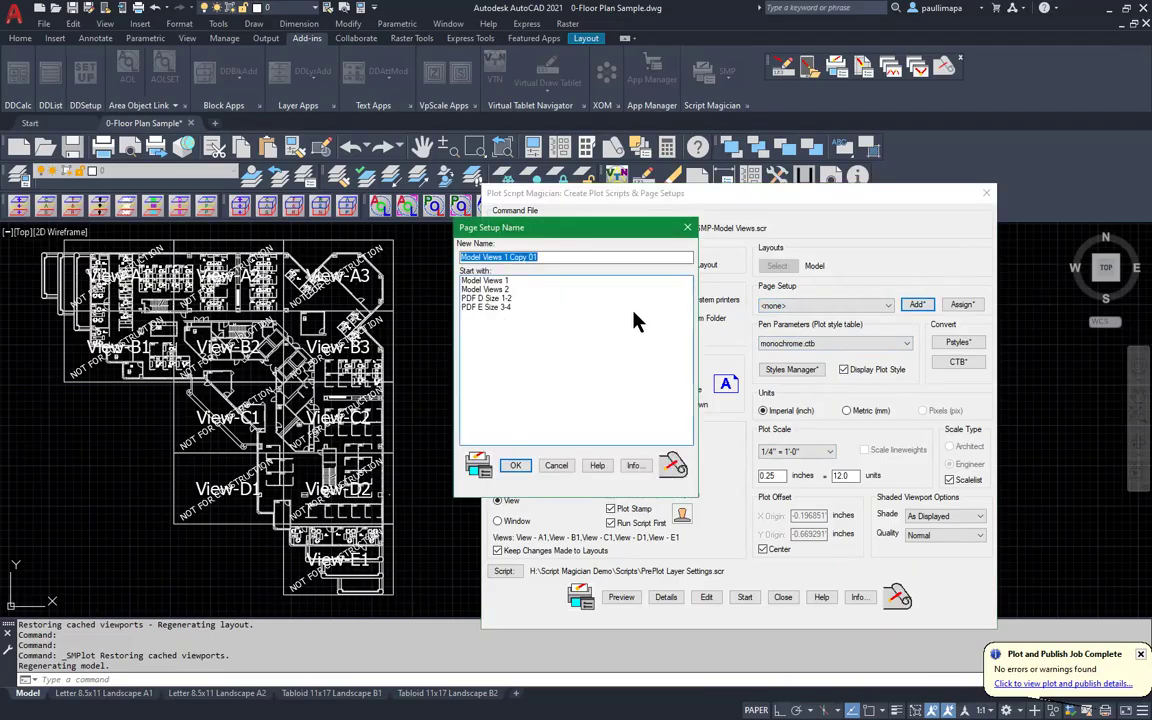
click(503, 283)
click(594, 381)
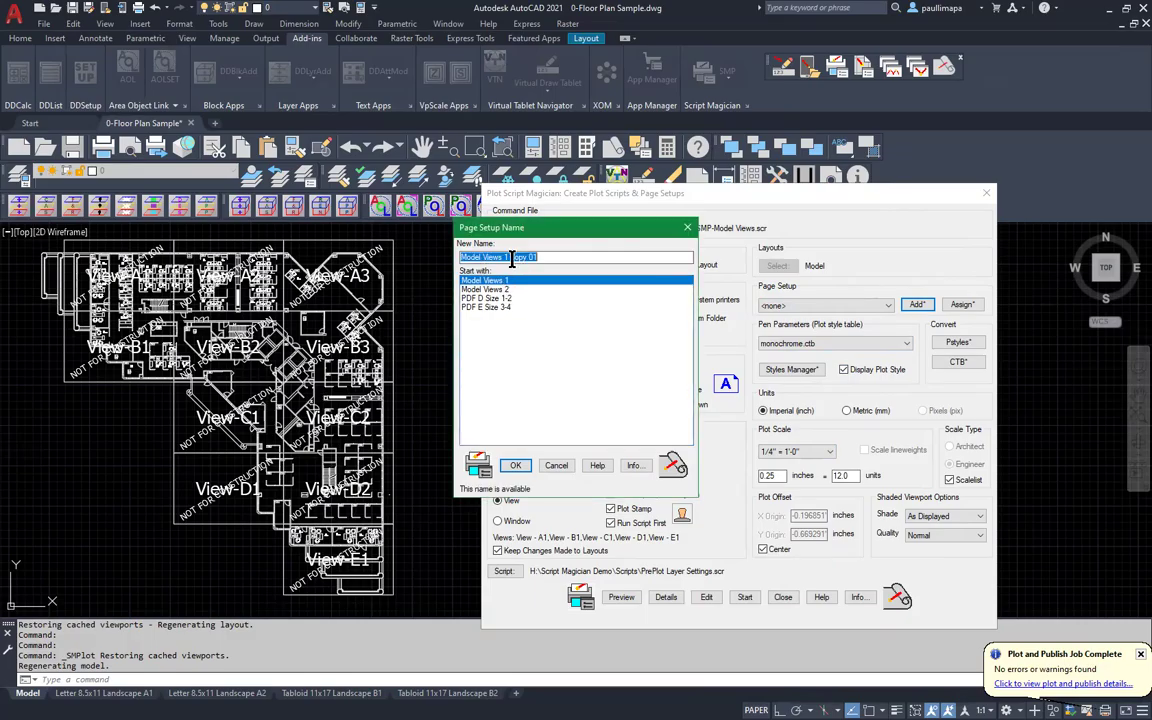
text(Model Views DWF)
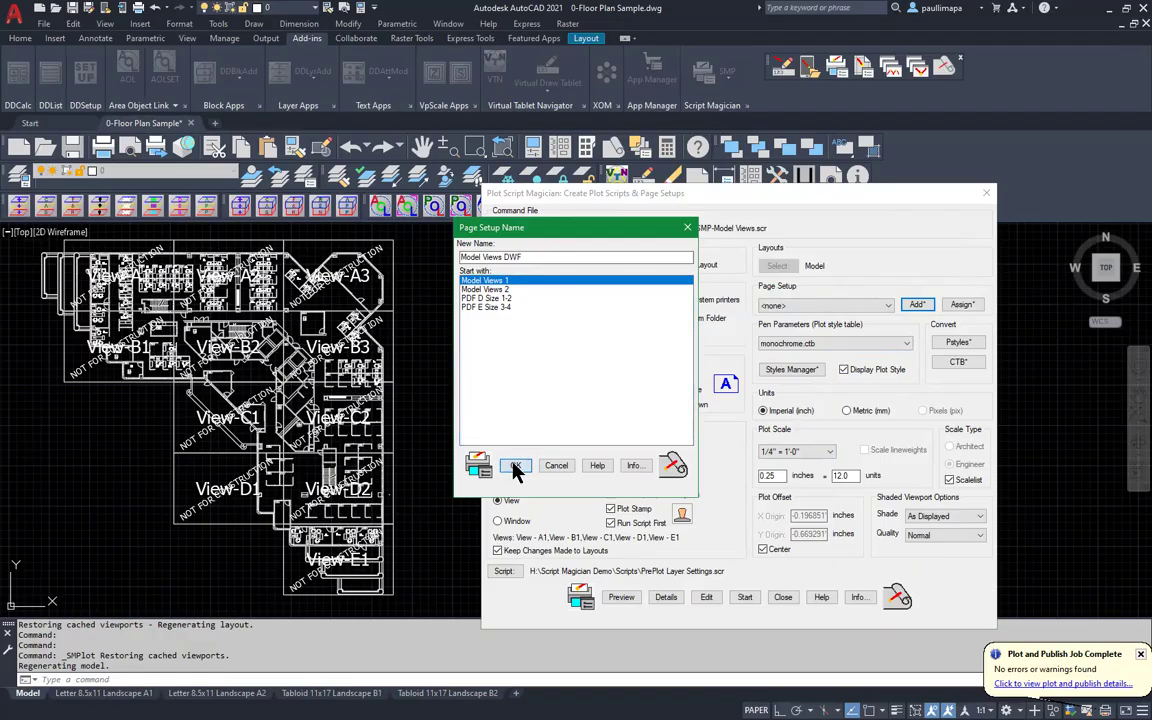
click(514, 467)
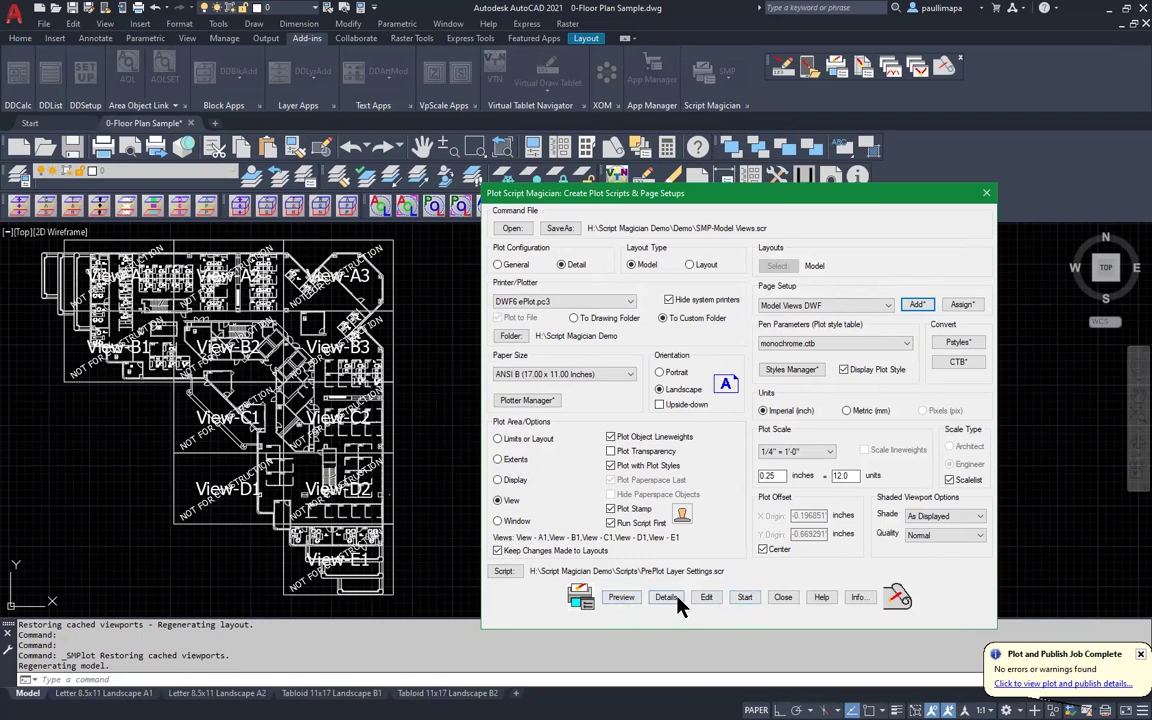
Step: Preview the model view plot, exit the preview and start the script to plot views A1, B1, C1, D1 and E1 to DWF
click(621, 597)
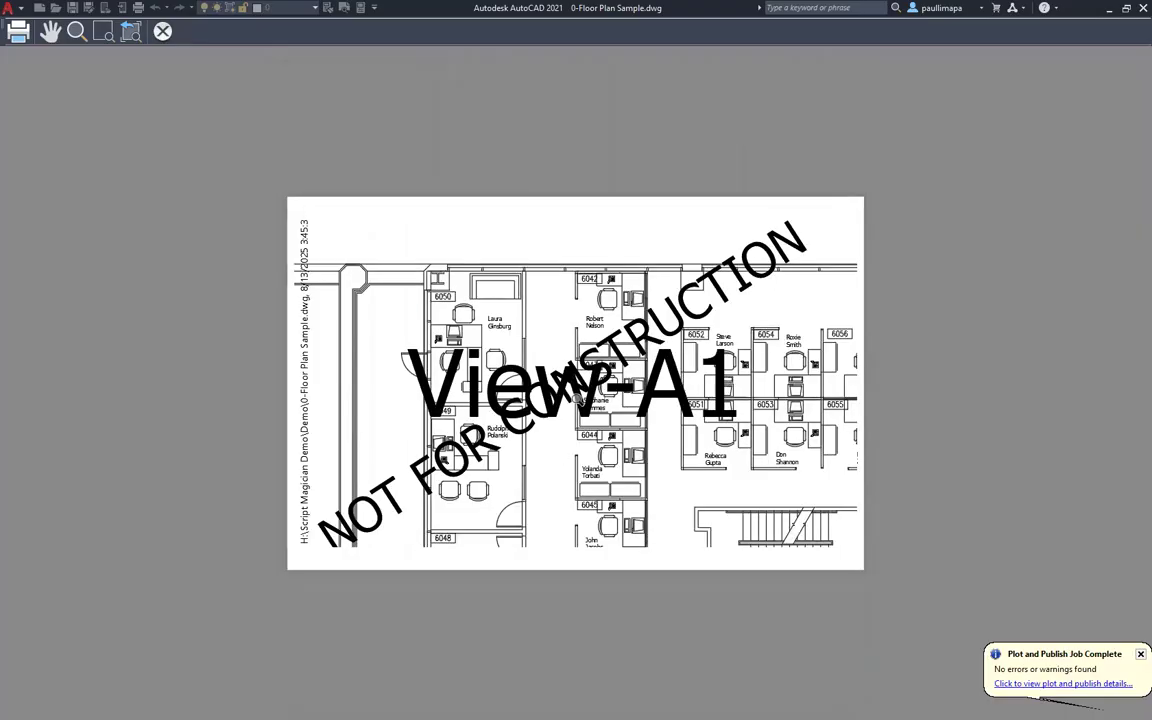
right_click(578, 400)
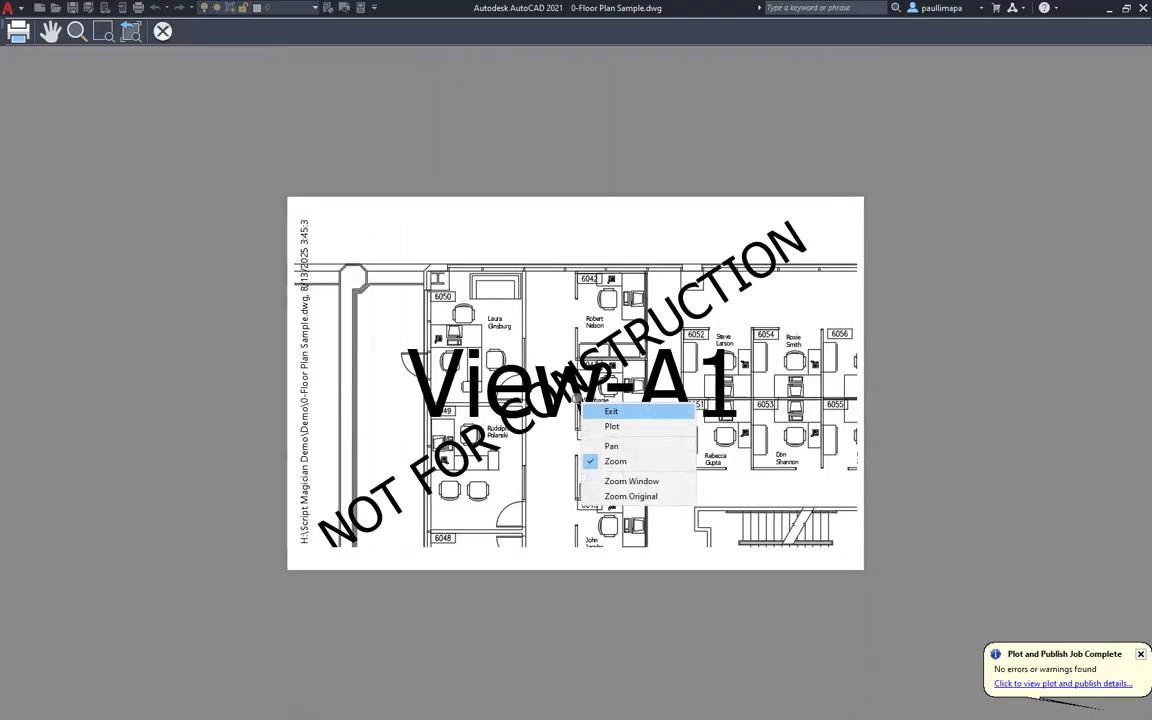
click(603, 411)
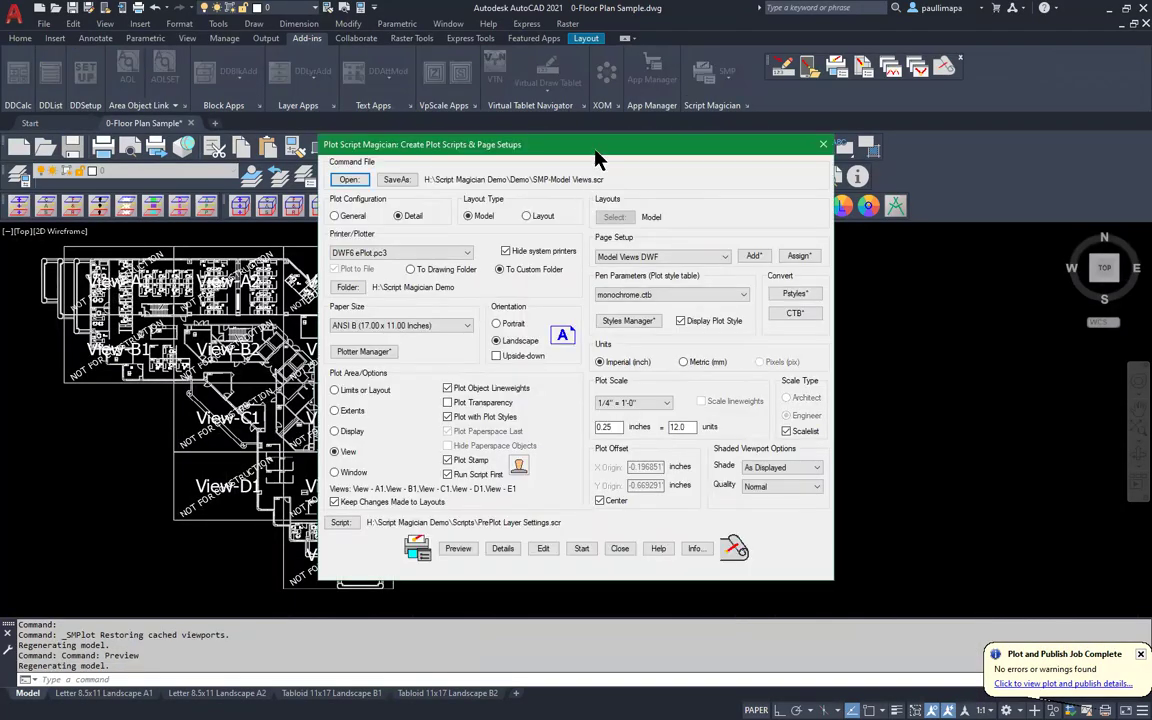
drag(602, 158, 831, 195)
click(810, 586)
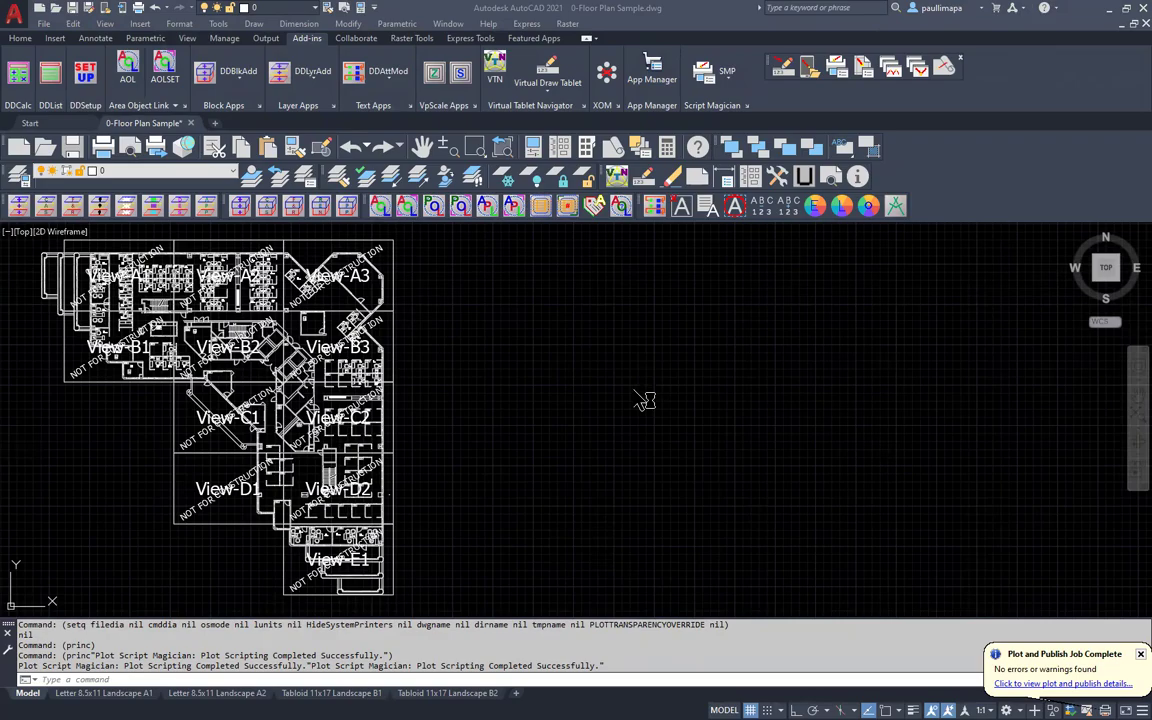
Step: Reopen Plot Script Magician, check the plotted View - A1 DWF in Autodesk Design Review and close it
click(843, 76)
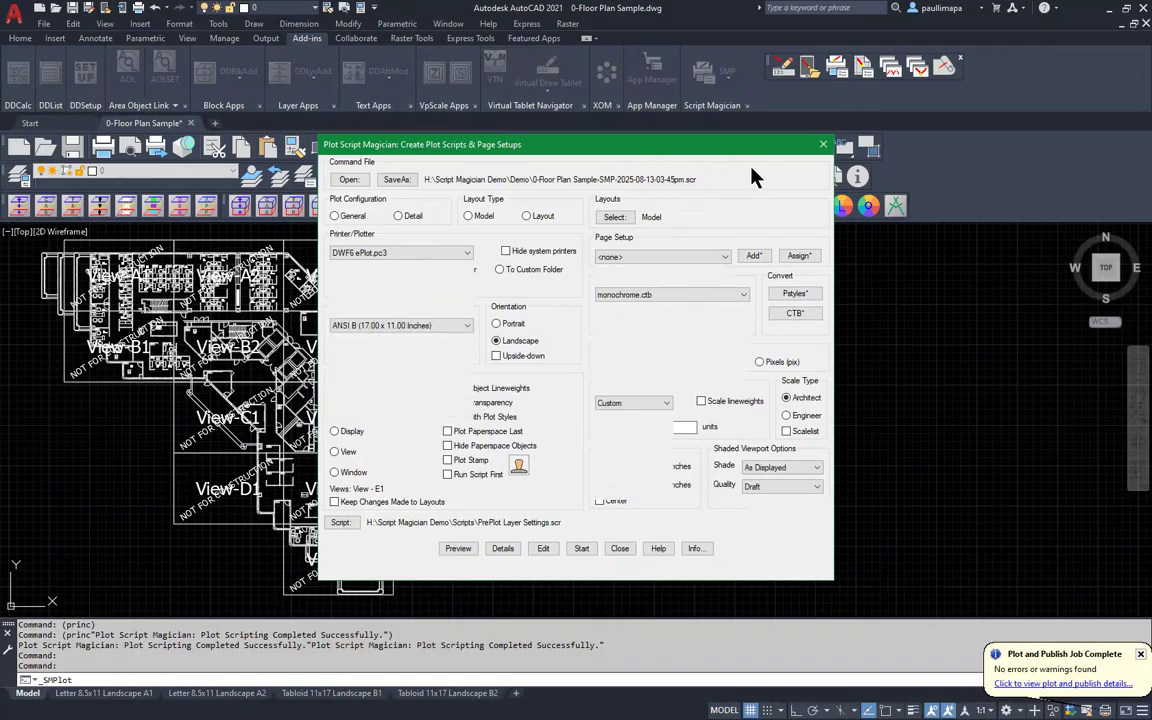
drag(700, 175, 766, 183)
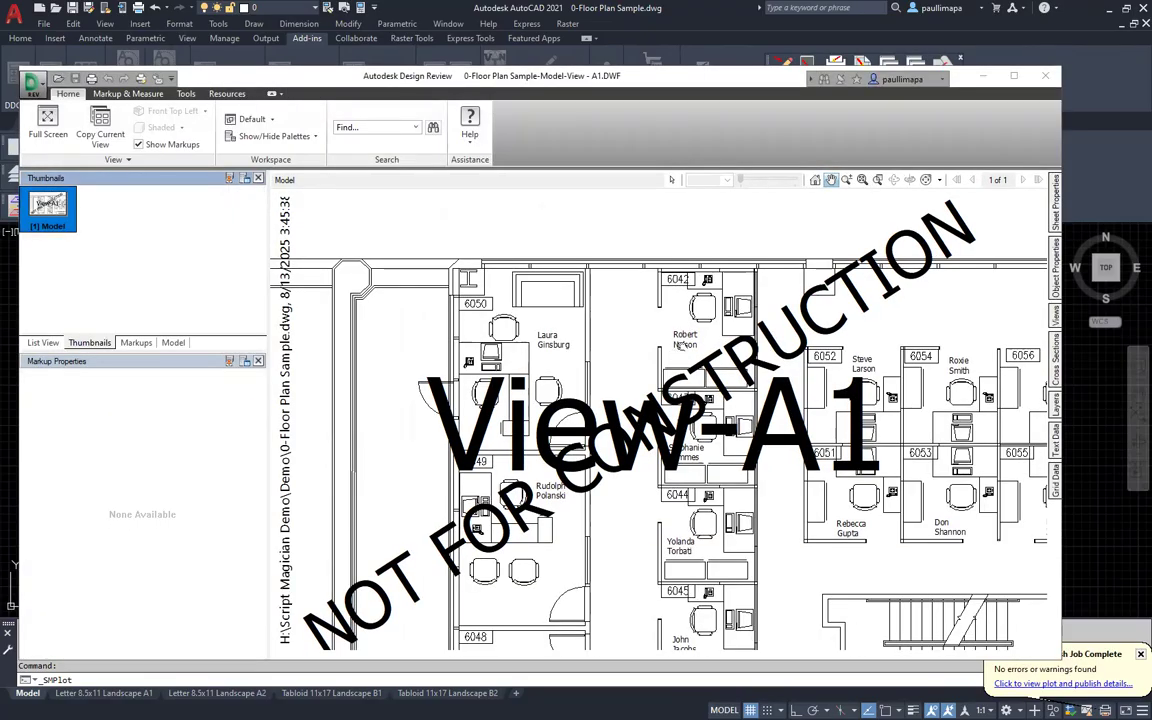
click(1047, 77)
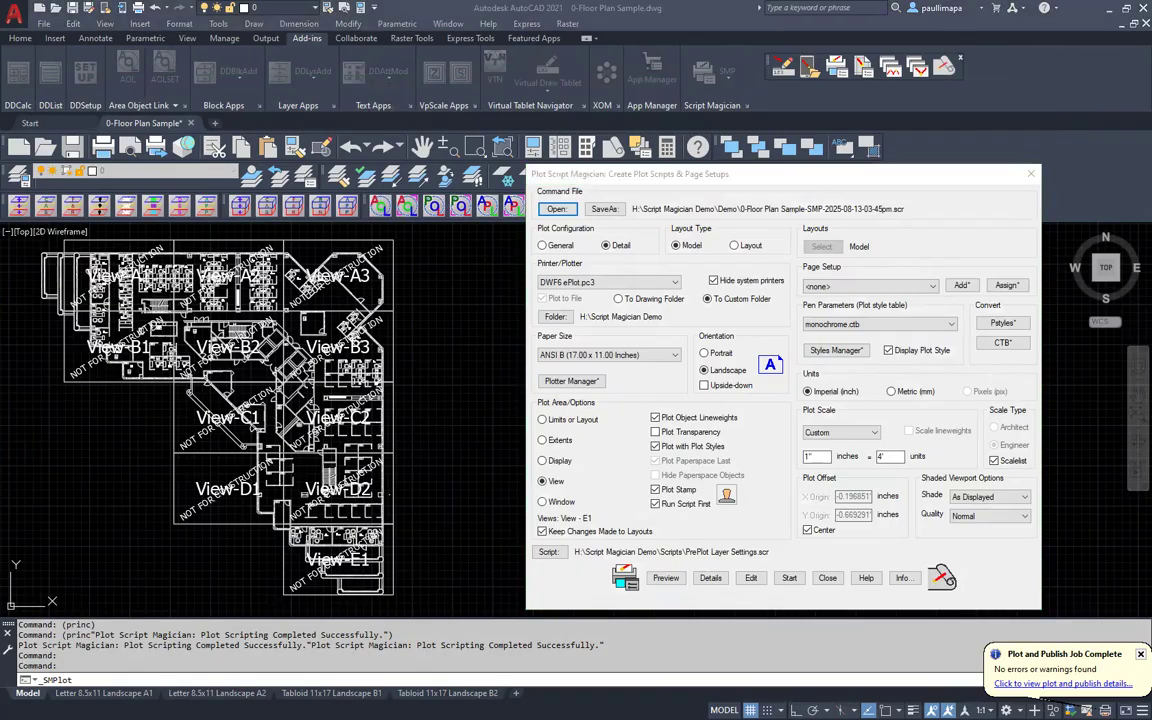
Step: Open Plot Script Magician's app information to read its version and publisher privacy policy
click(908, 218)
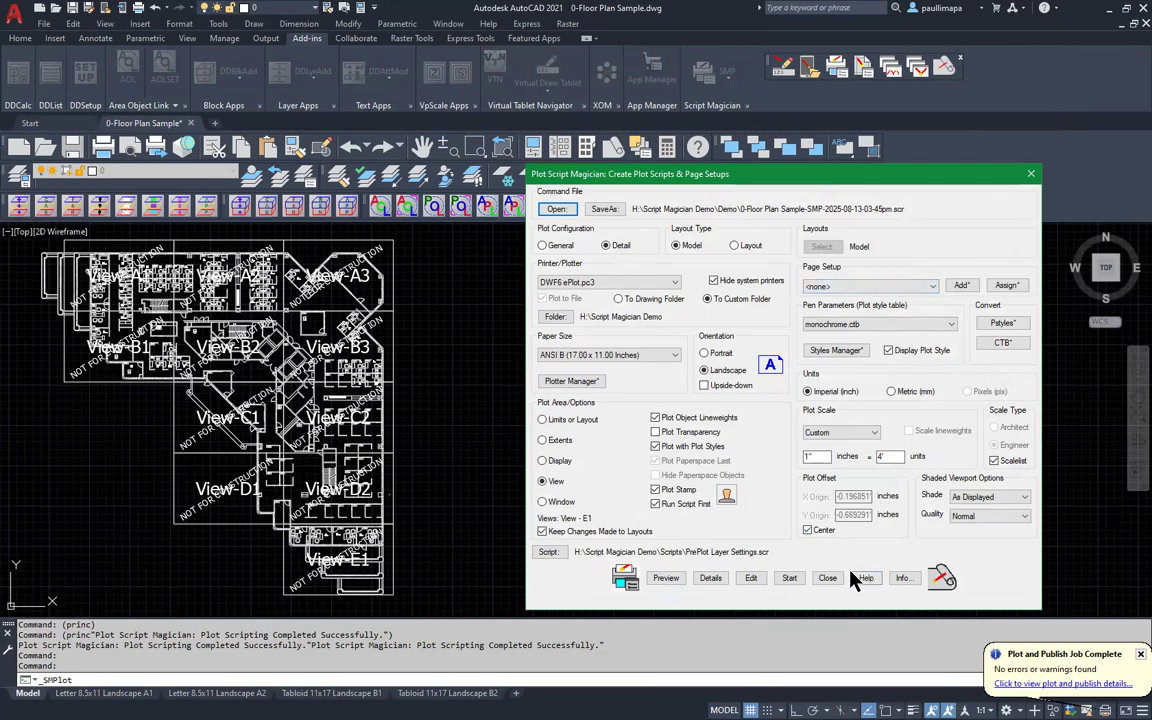
click(902, 578)
drag(603, 218, 553, 223)
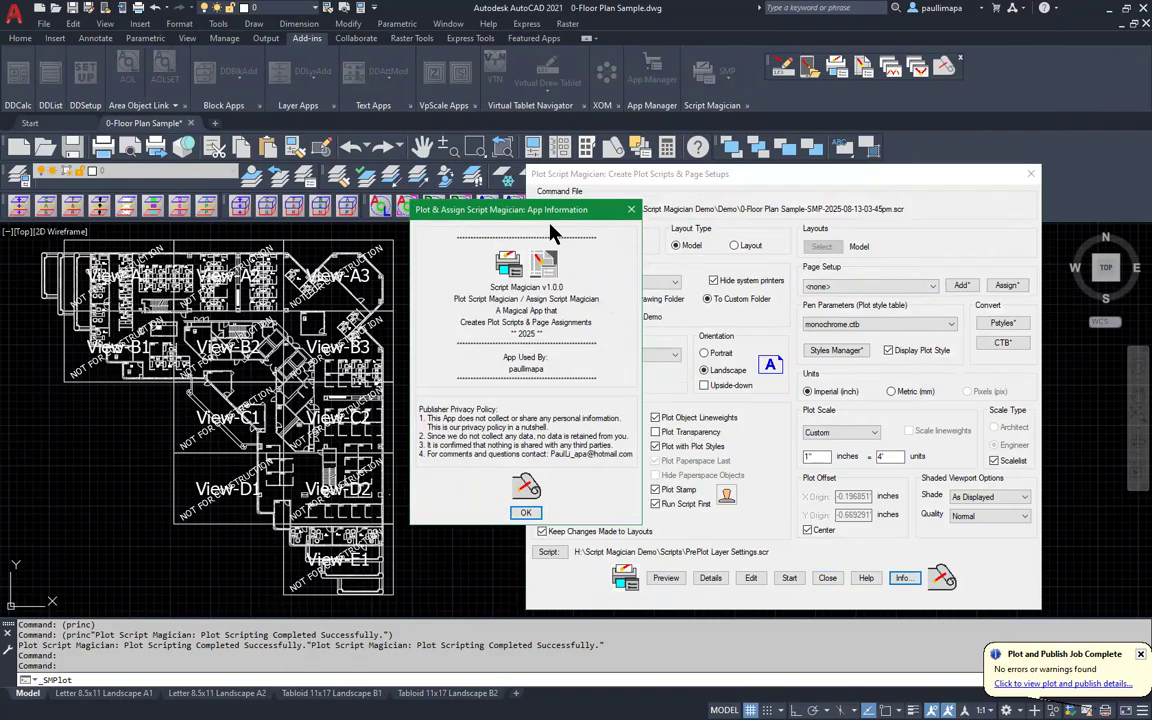